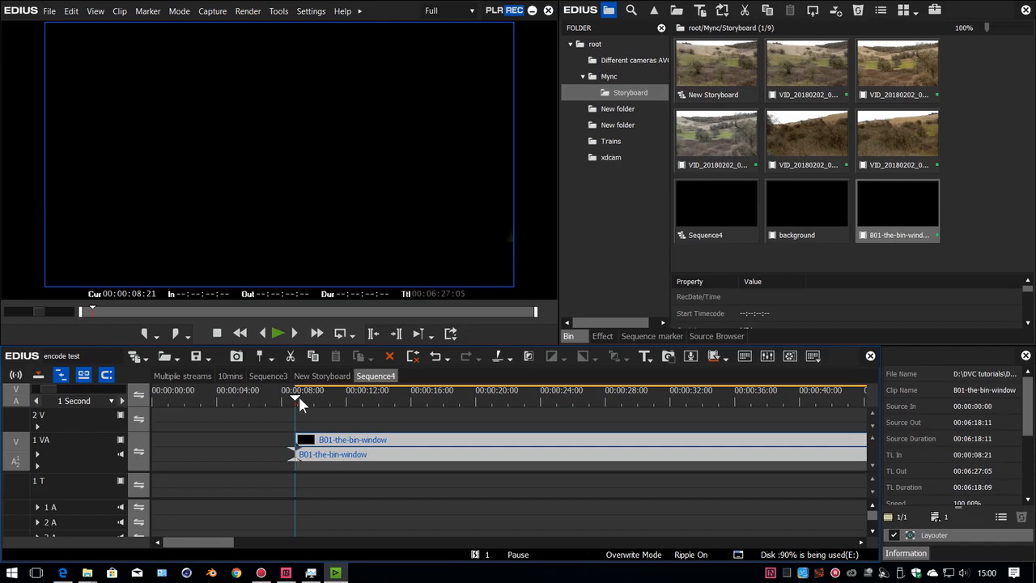
Play the opening lower-third title on the timeline and mark In at 00:00:08:21 and Out at 00:00:11:16.
{"action": "mouse_move", "coordinate": [299, 396]}
{"action": "left_mouse_down"}
{"action": "mouse_move", "coordinate": [322, 399]}
{"action": "mouse_move", "coordinate": [296, 405]}
{"action": "mouse_move", "coordinate": [323, 404]}
{"action": "mouse_move", "coordinate": [296, 409]}
{"action": "left_mouse_up"}
{"action": "key", "text": "space"}
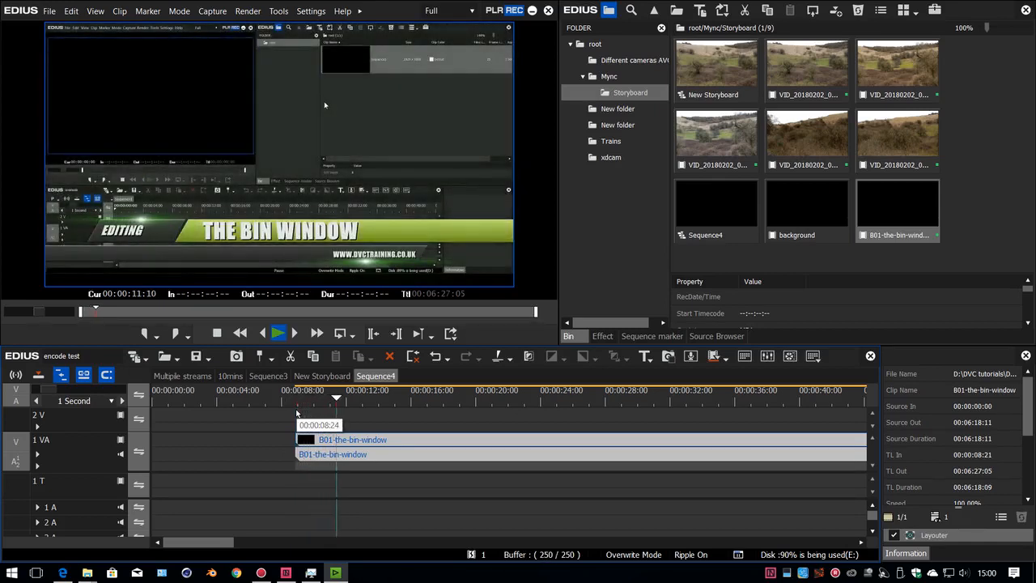
{"action": "key", "text": "space"}
{"action": "key", "text": "o"}
{"action": "left_click", "coordinate": [300, 399]}
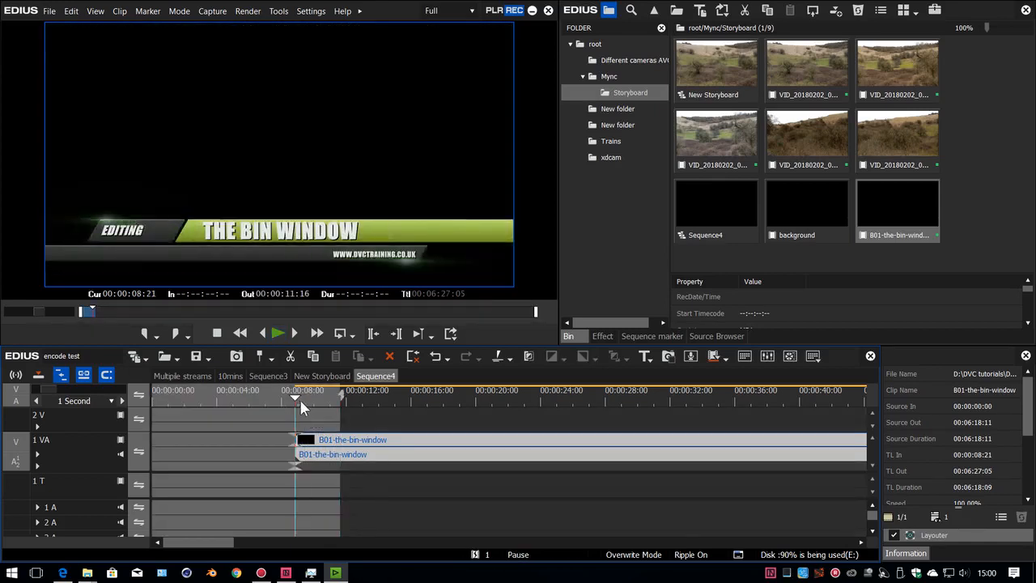
{"action": "key", "text": "i"}
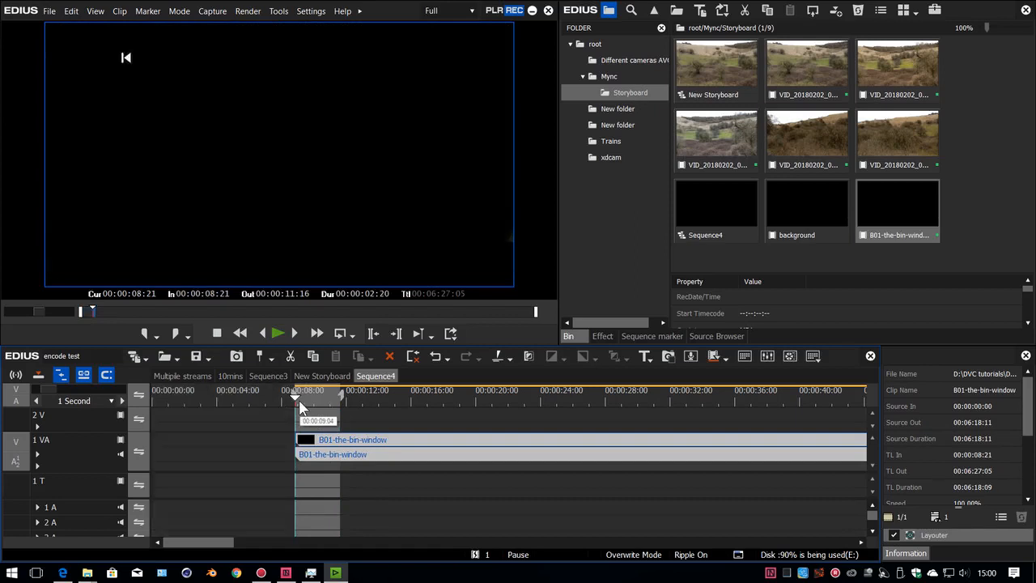
Create a NewBlue Titler Pro title on track 2 V in the marked range and set its duration to 0:00:06;00.
{"action": "left_click_drag", "start_coordinate": [301, 404], "coordinate": [313, 402]}
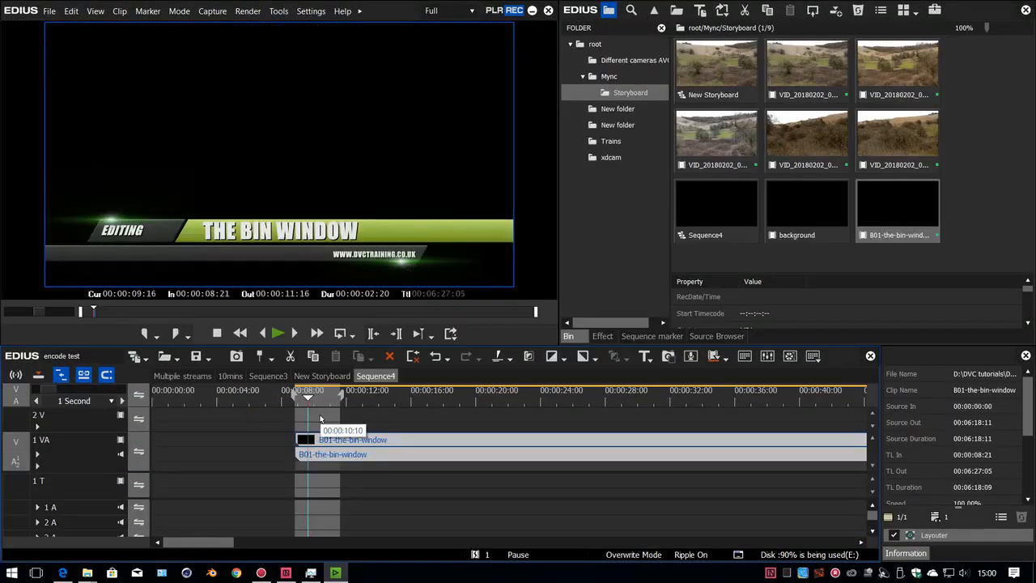
{"action": "right_click", "coordinate": [321, 420]}
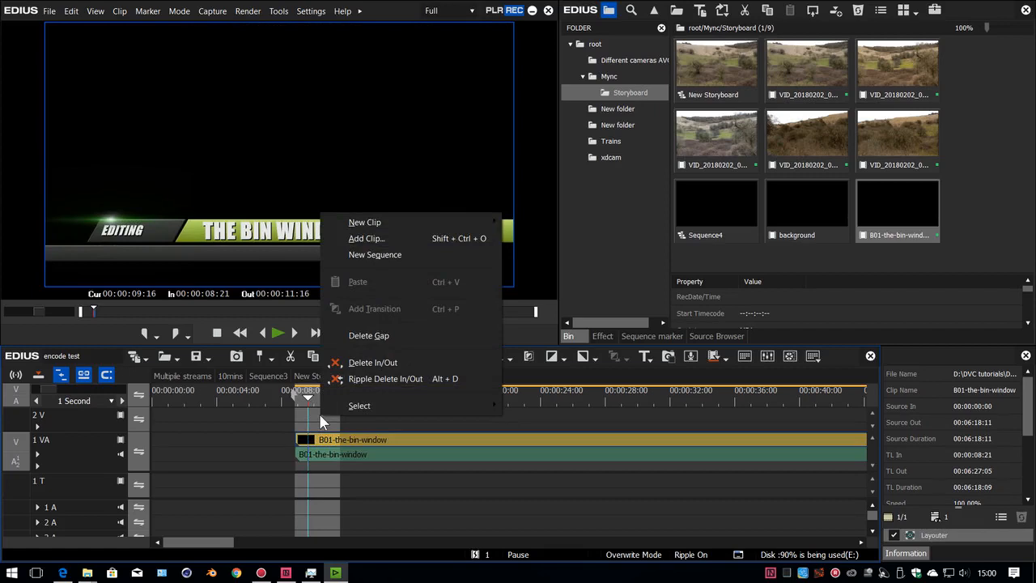
{"action": "right_click", "coordinate": [316, 413]}
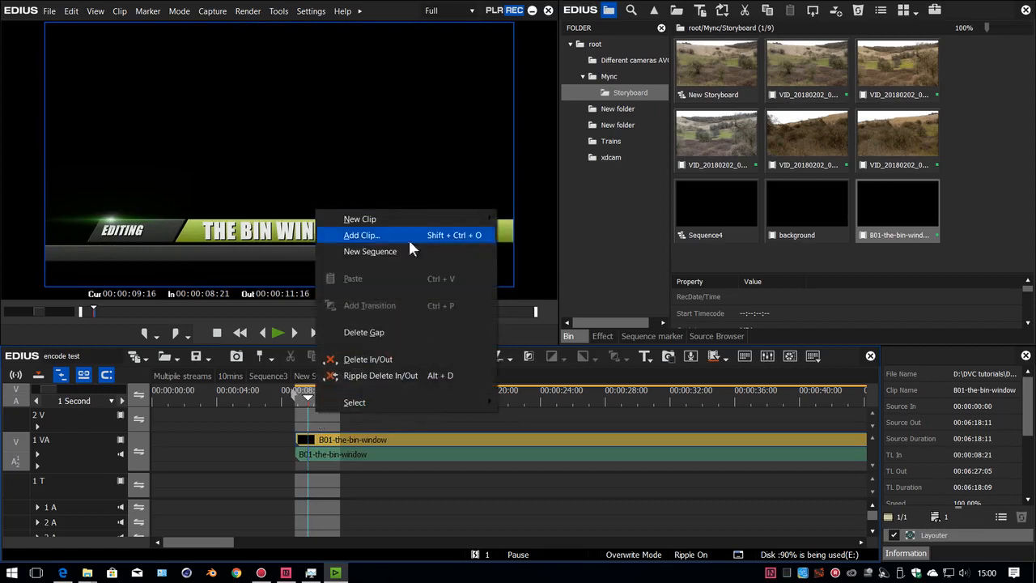
{"action": "mouse_move", "coordinate": [386, 223]}
{"action": "left_click", "coordinate": [538, 267]}
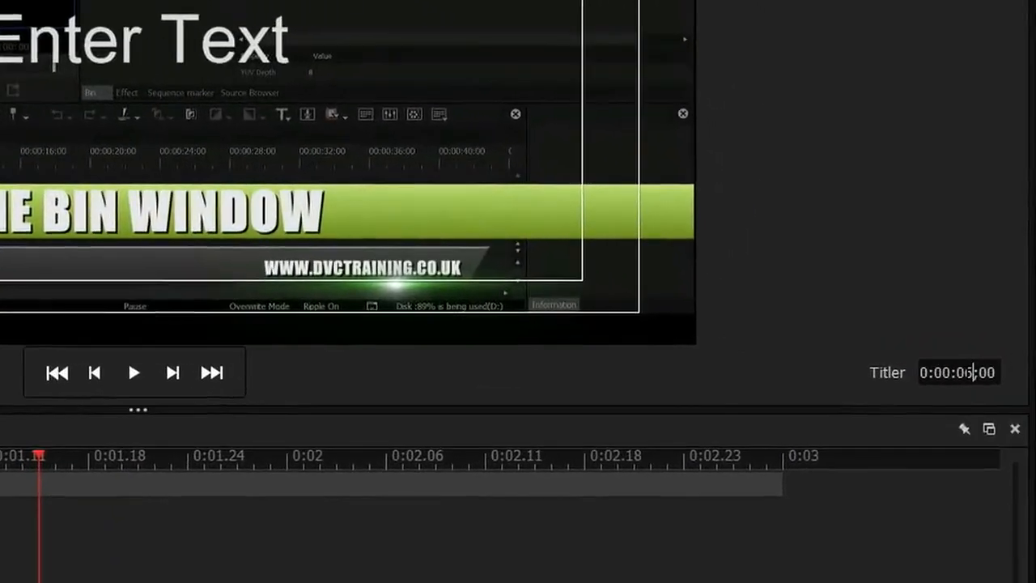
{"action": "key", "text": "Return"}
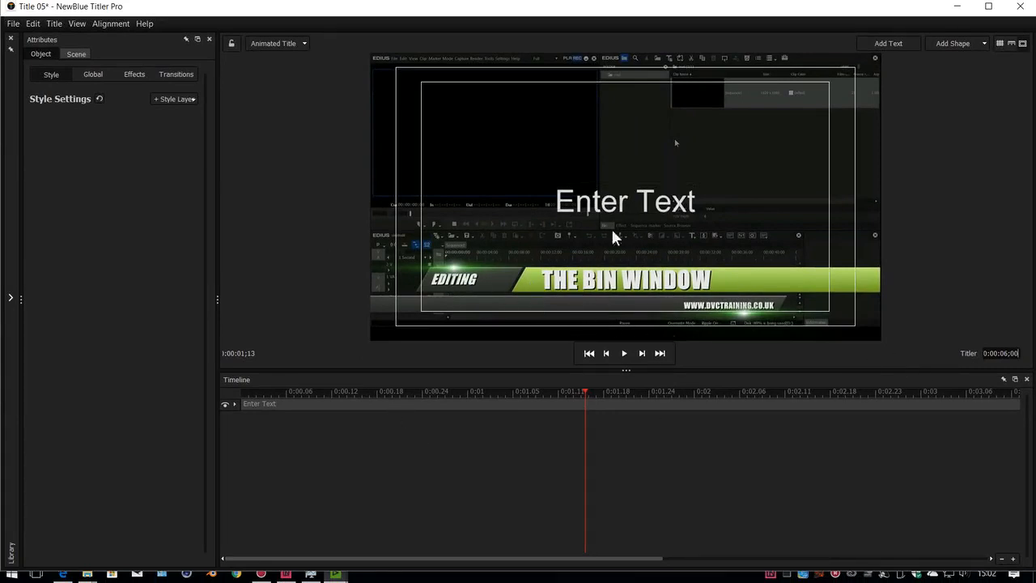
Replace the placeholder text with "MAKING A TITLE IN NB5".
{"action": "left_click", "coordinate": [577, 212]}
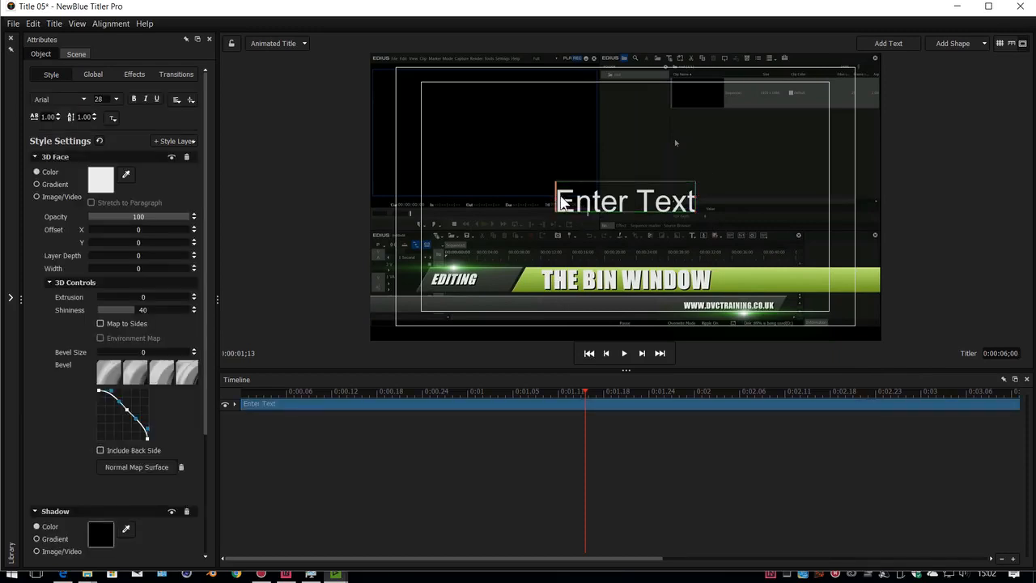
{"action": "left_click_drag", "start_coordinate": [561, 203], "coordinate": [694, 204]}
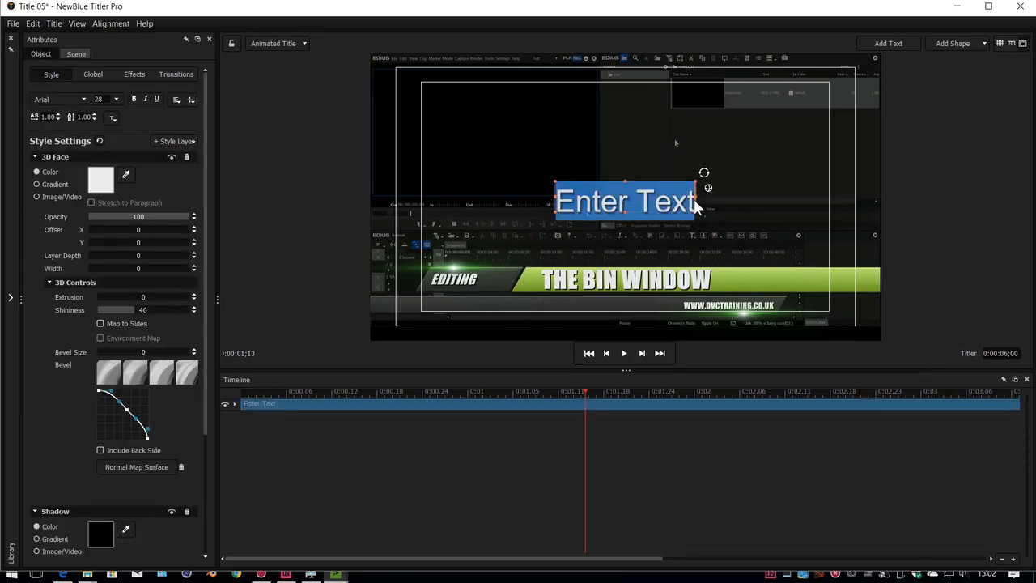
{"action": "type", "text": "MAKING A TITLE"}
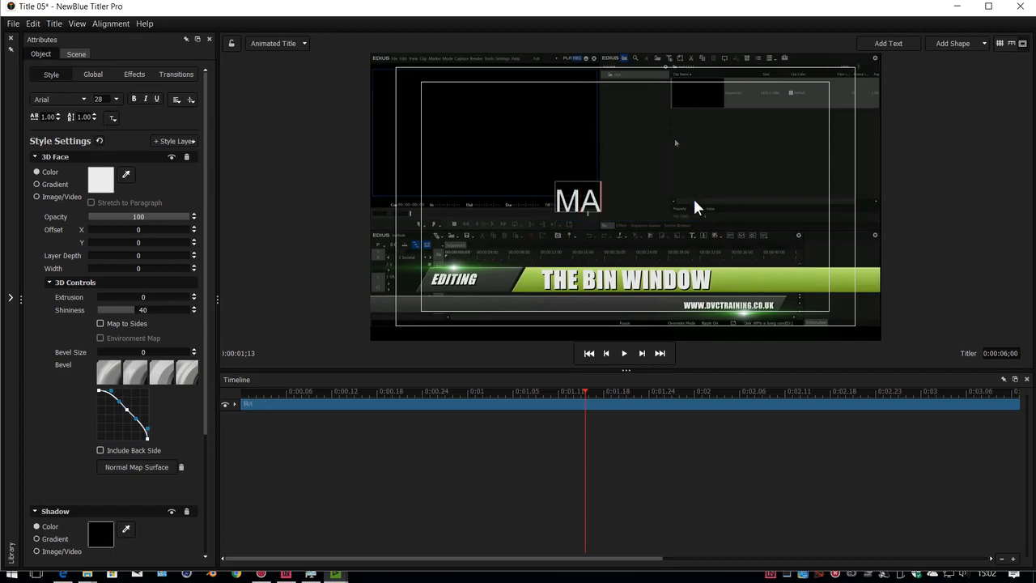
{"action": "type", "text": " IN NB5"}
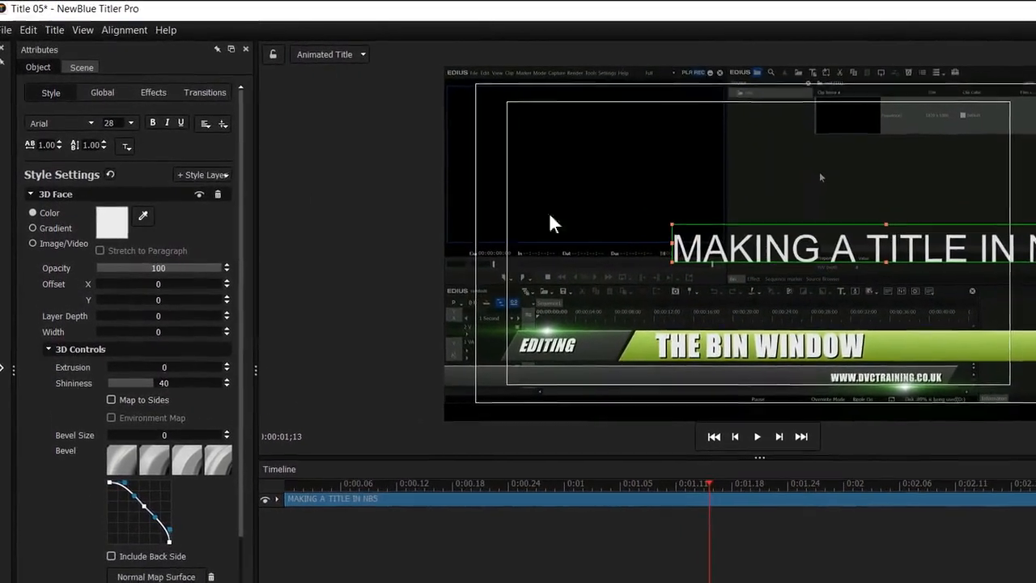
Format the "MAKING A TITLE IN NB5" text in the Impact font at size 20.
{"action": "left_click", "coordinate": [91, 125]}
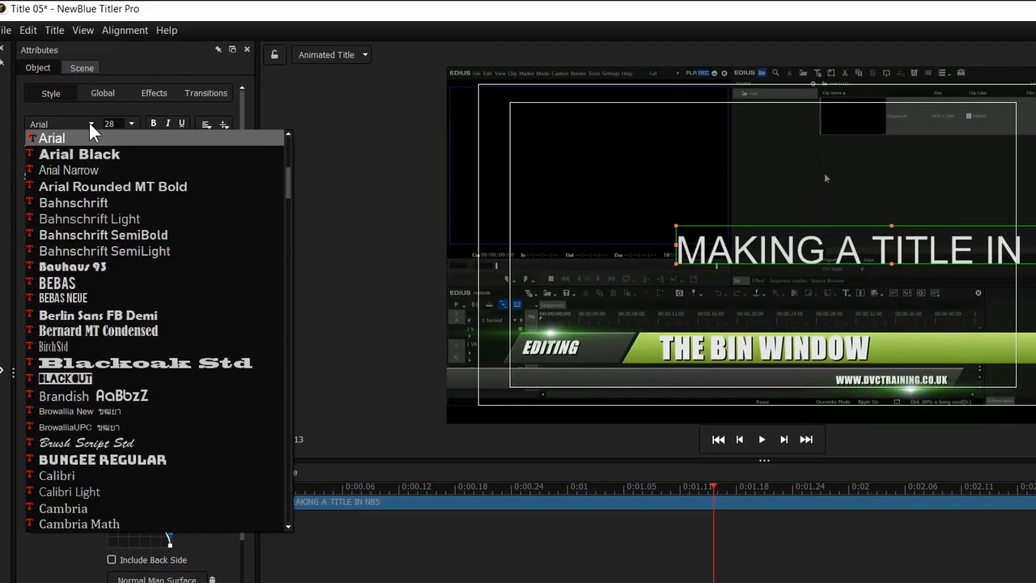
{"action": "key", "text": "i"}
{"action": "left_click", "coordinate": [120, 527]}
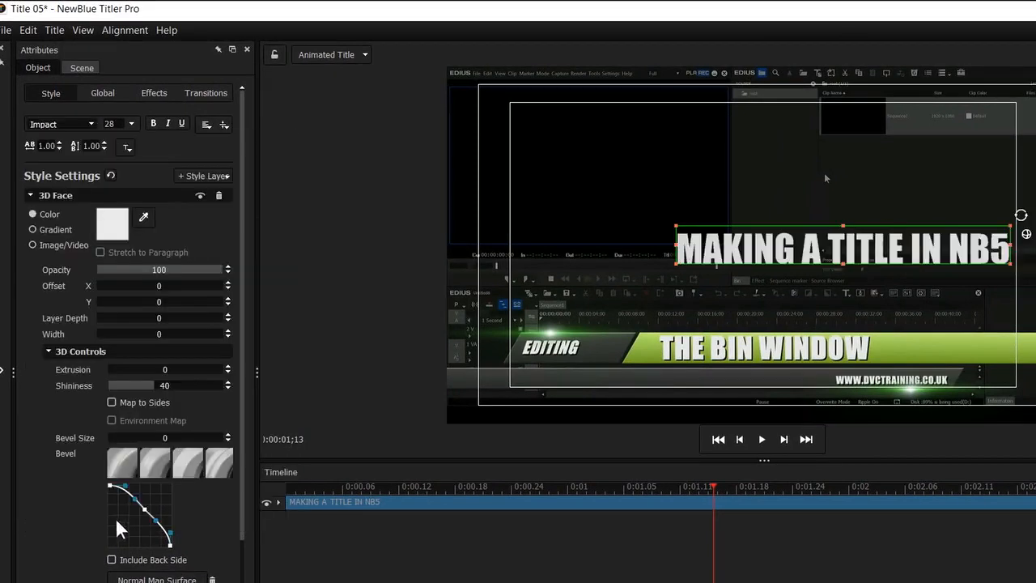
{"action": "left_click", "coordinate": [131, 123]}
{"action": "left_click", "coordinate": [116, 194]}
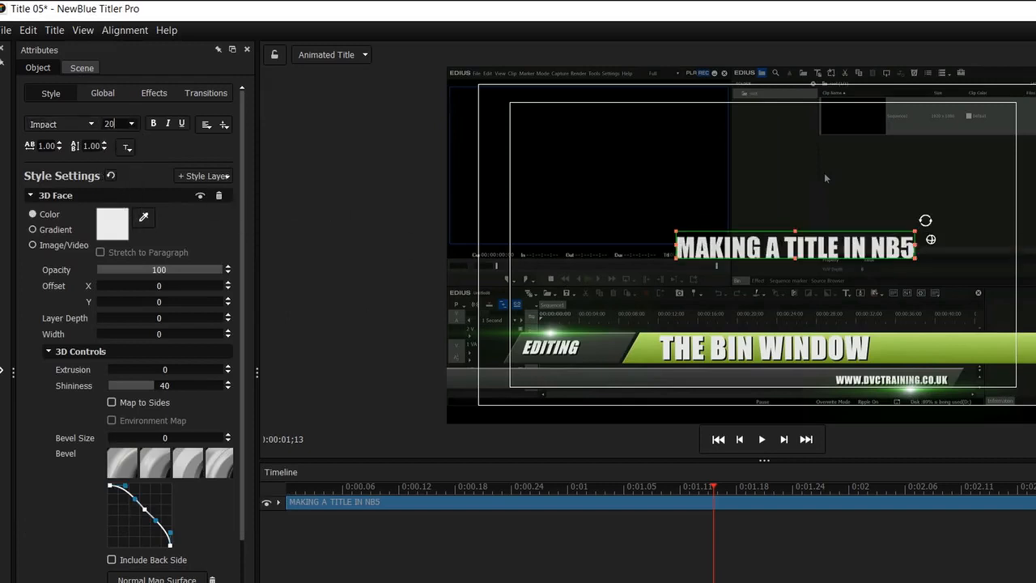
Place the main title over "THE BIN WINDOW" on the green bar and set its font size to 21.
{"action": "left_click_drag", "start_coordinate": [777, 247], "coordinate": [755, 348]}
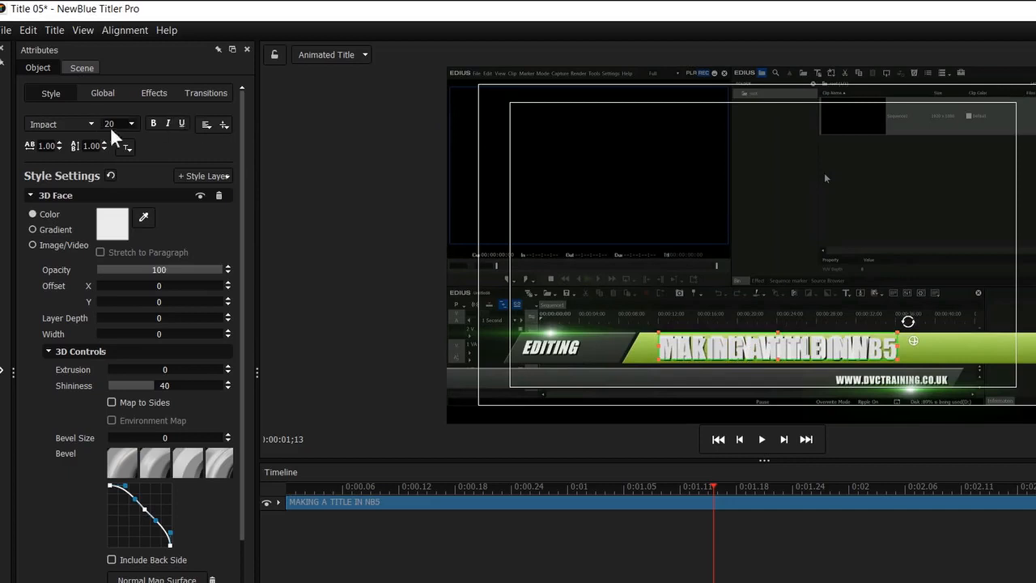
{"action": "type", "text": "21"}
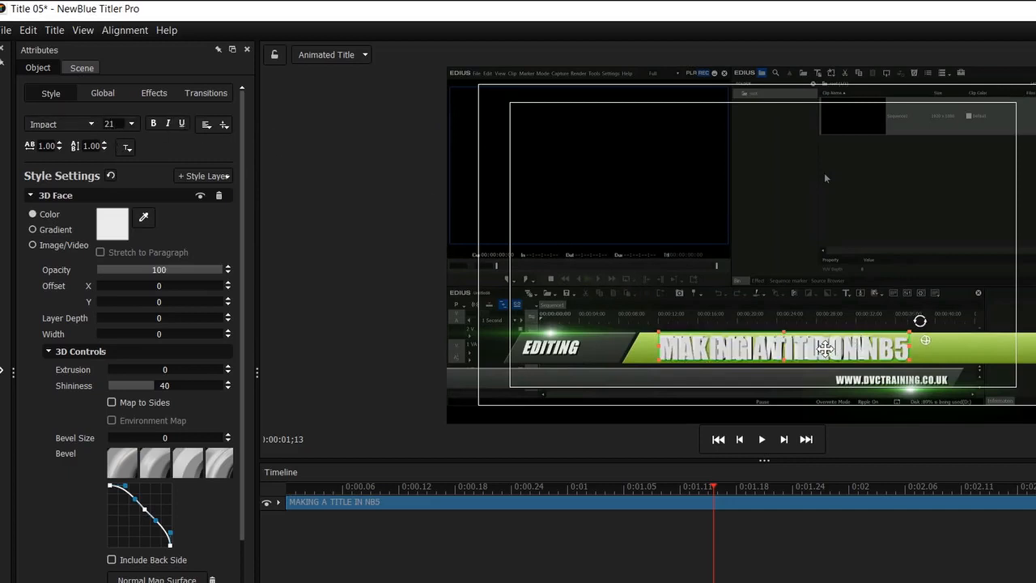
{"action": "left_click_drag", "start_coordinate": [826, 352], "coordinate": [825, 350]}
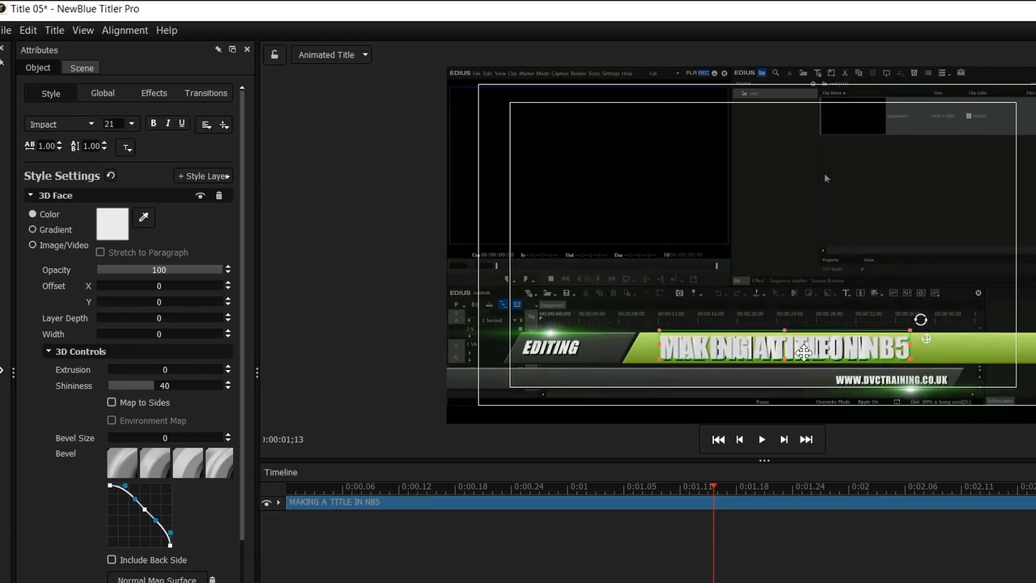
Duplicate the main title, place the copy over the original "EDITING" label, and change its text to "EDITING".
{"action": "key", "text": "ctrl+v"}
{"action": "left_click_drag", "start_coordinate": [771, 344], "coordinate": [611, 350]}
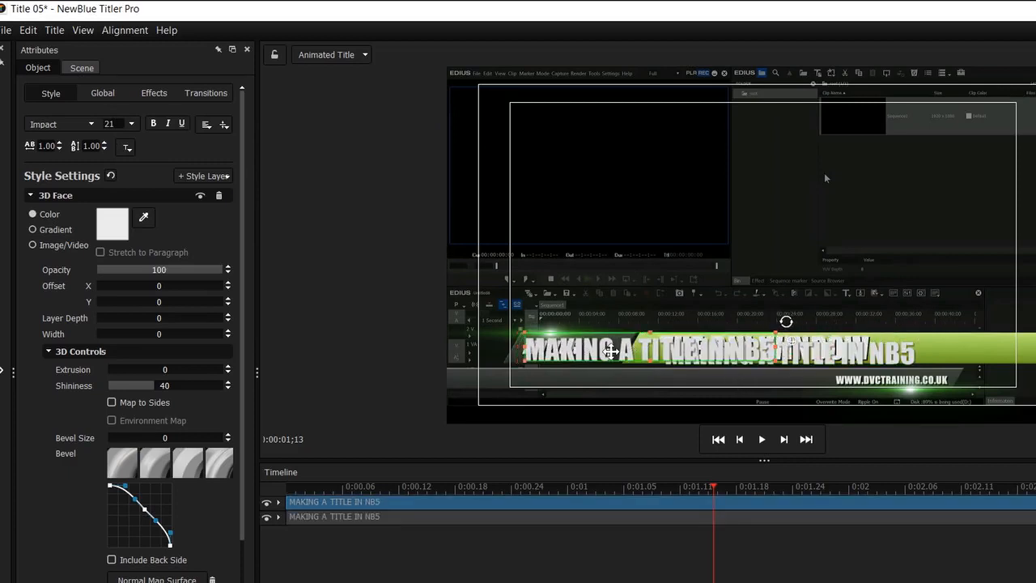
{"action": "double_click", "coordinate": [610, 352]}
{"action": "left_click", "coordinate": [529, 345]}
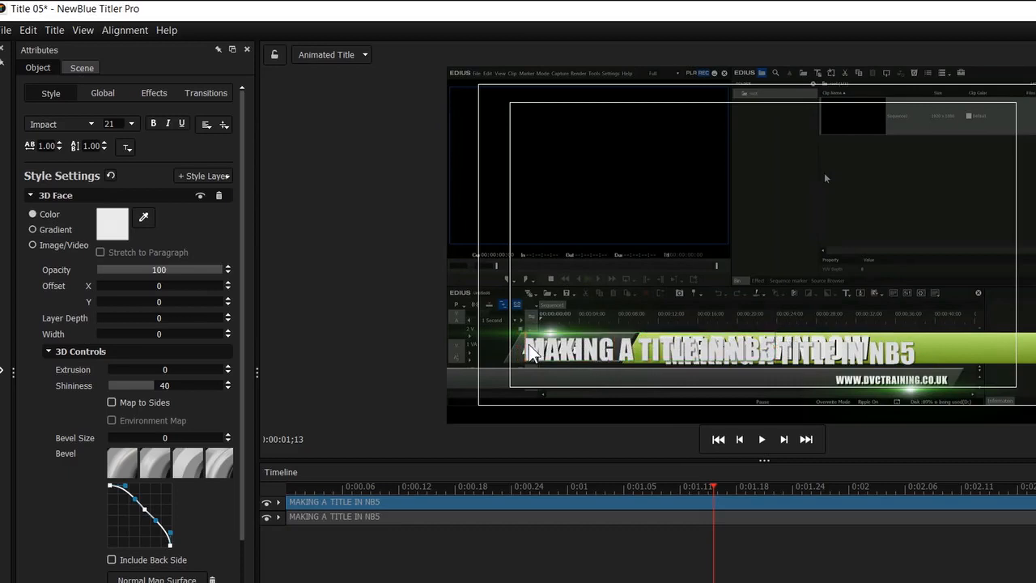
{"action": "key", "text": "ctrl+a"}
{"action": "type", "text": "EDITING"}
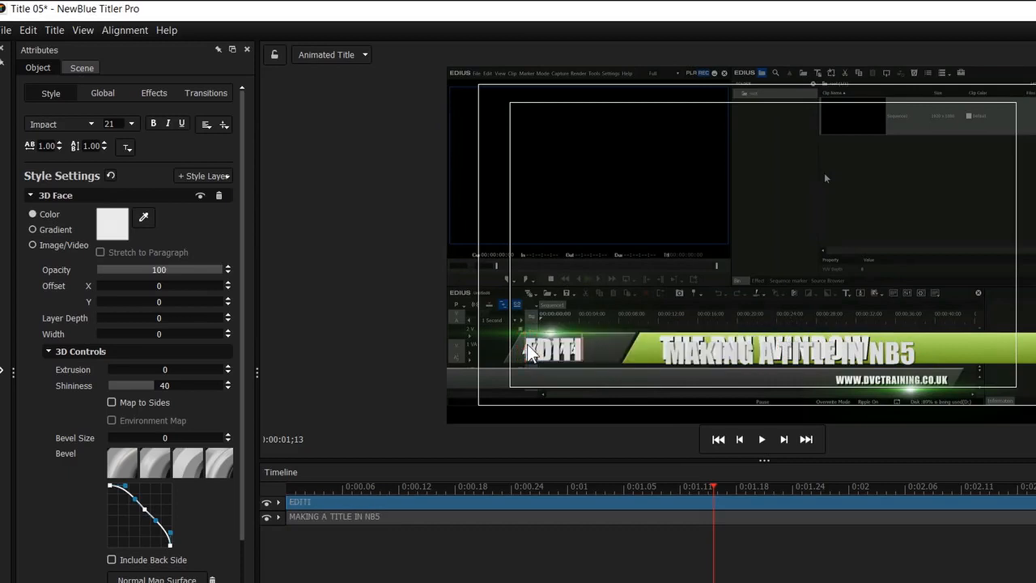
Set the new "EDITING" text's font size to 16.
{"action": "left_click", "coordinate": [132, 124]}
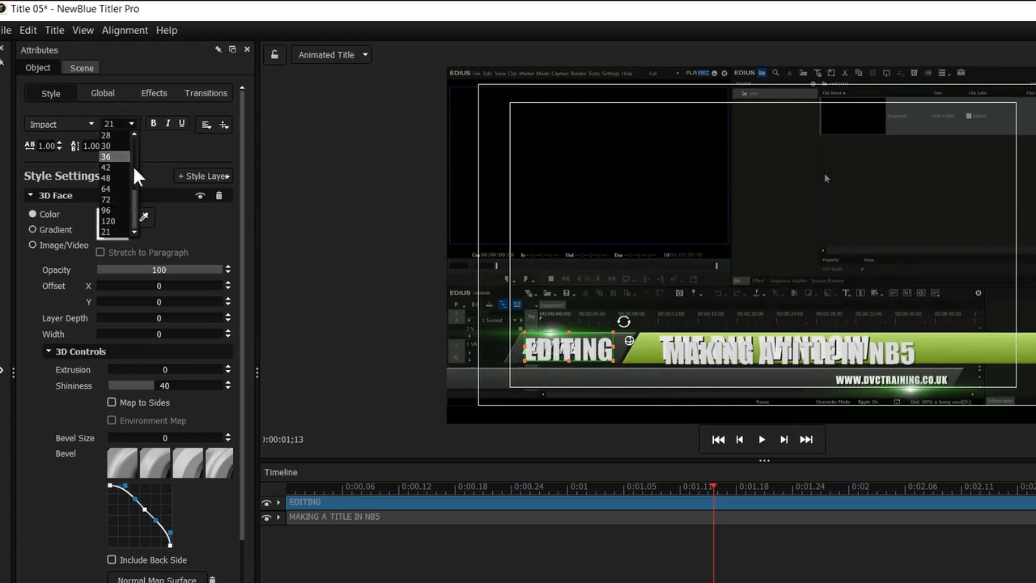
{"action": "left_click_drag", "start_coordinate": [137, 184], "coordinate": [138, 154]}
{"action": "left_click", "coordinate": [110, 178]}
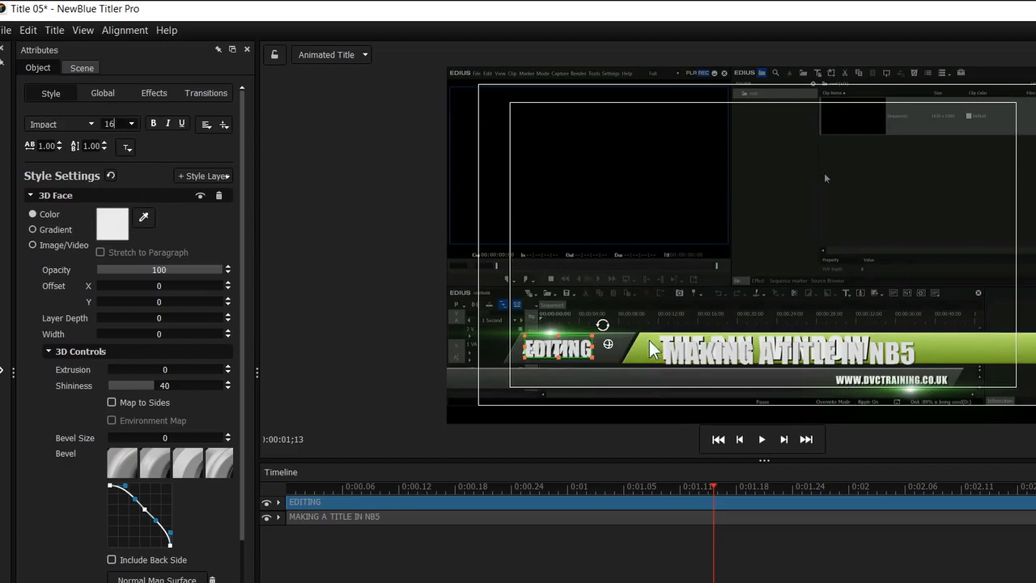
{"action": "left_click_drag", "start_coordinate": [580, 345], "coordinate": [864, 378]}
{"action": "type", "text": "WWW"}
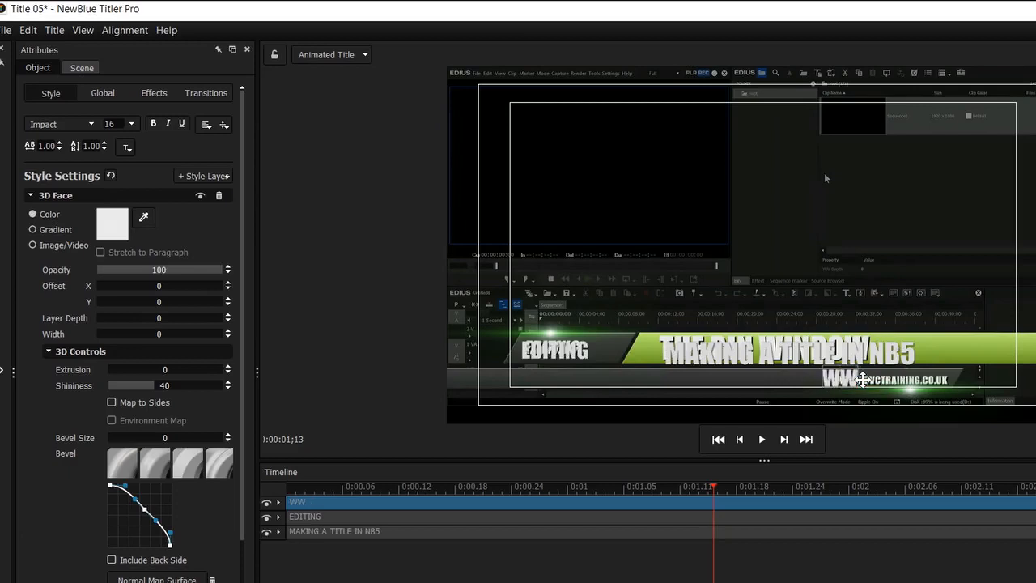
{"action": "type", "text": ".DVC"}
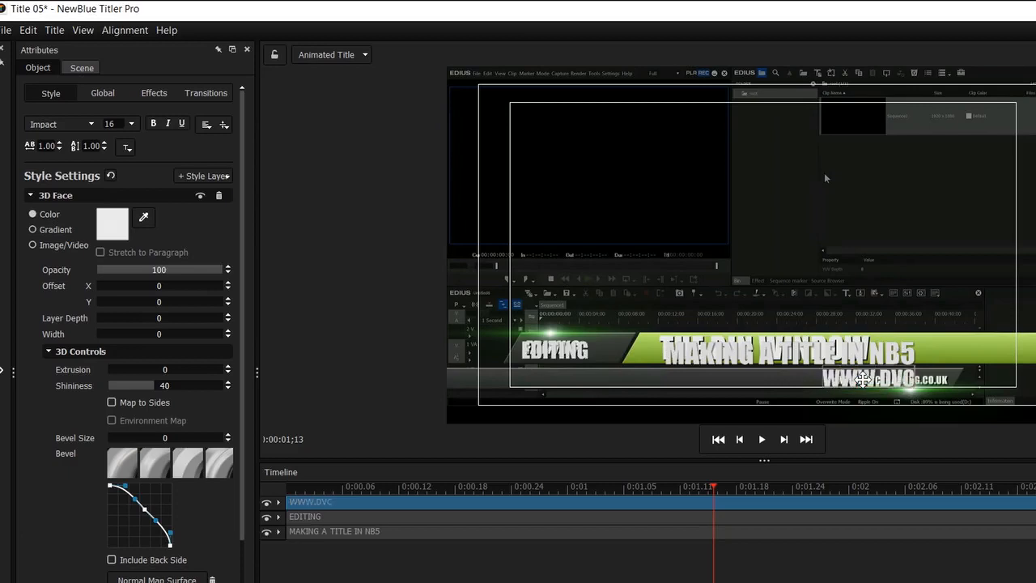
{"action": "type", "text": "TRAINING"}
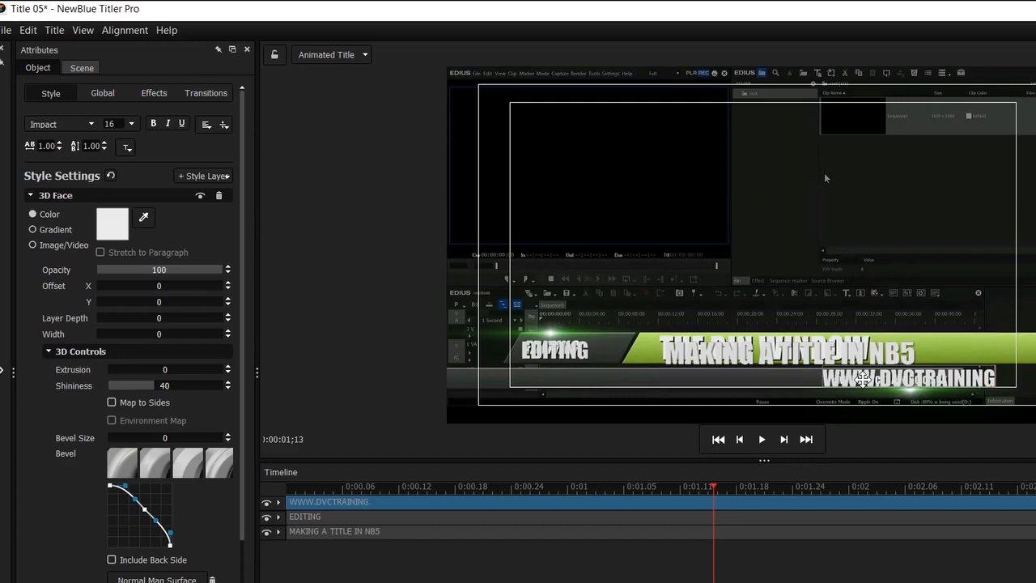
{"action": "type", "text": ".CO.UK"}
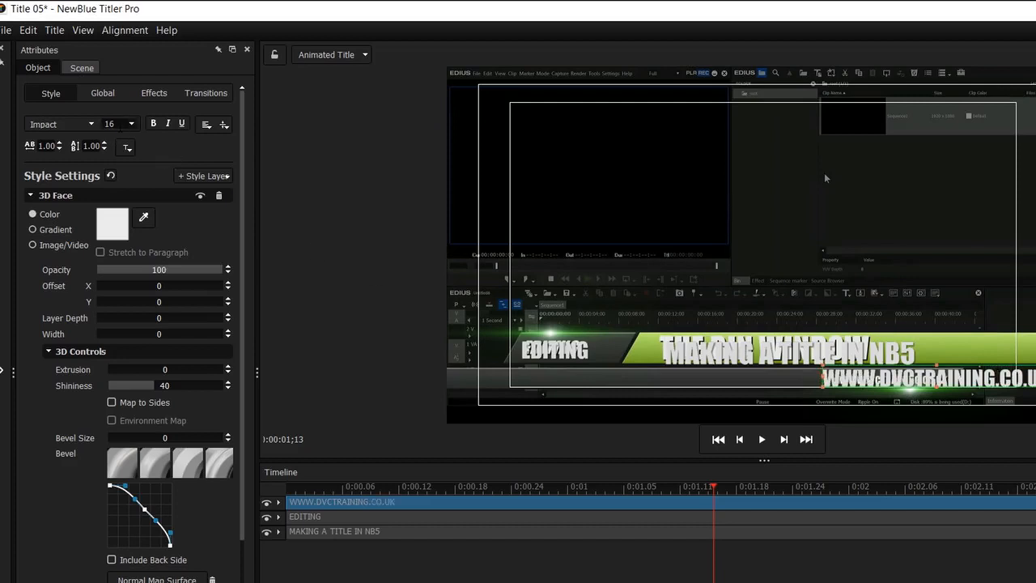
Set the web address's font size to 8 and line up the address and main title with the background lettering.
{"action": "left_click", "coordinate": [129, 124]}
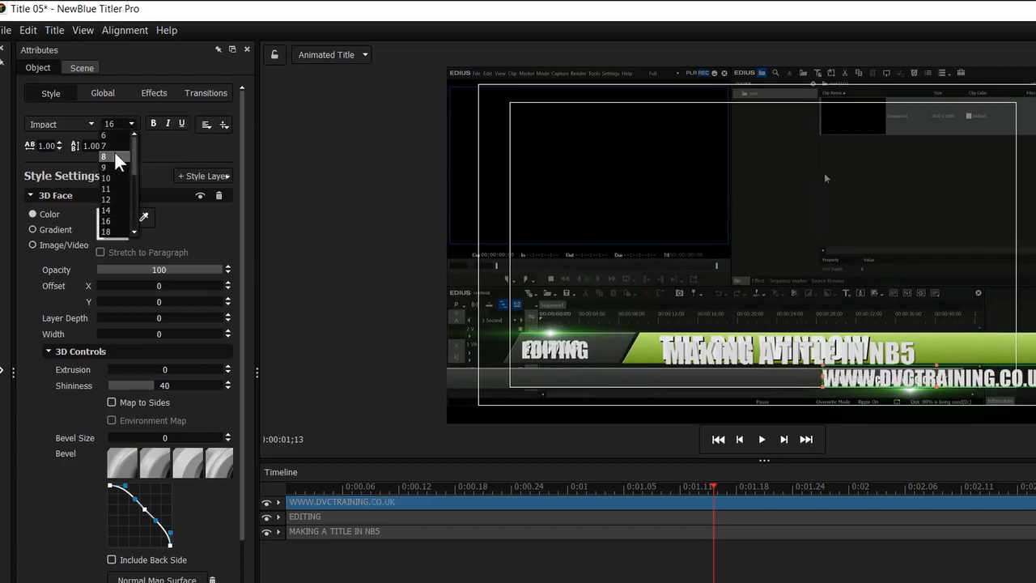
{"action": "left_click", "coordinate": [118, 160]}
{"action": "left_click_drag", "start_coordinate": [907, 386], "coordinate": [924, 379]}
{"action": "left_click", "coordinate": [728, 347]}
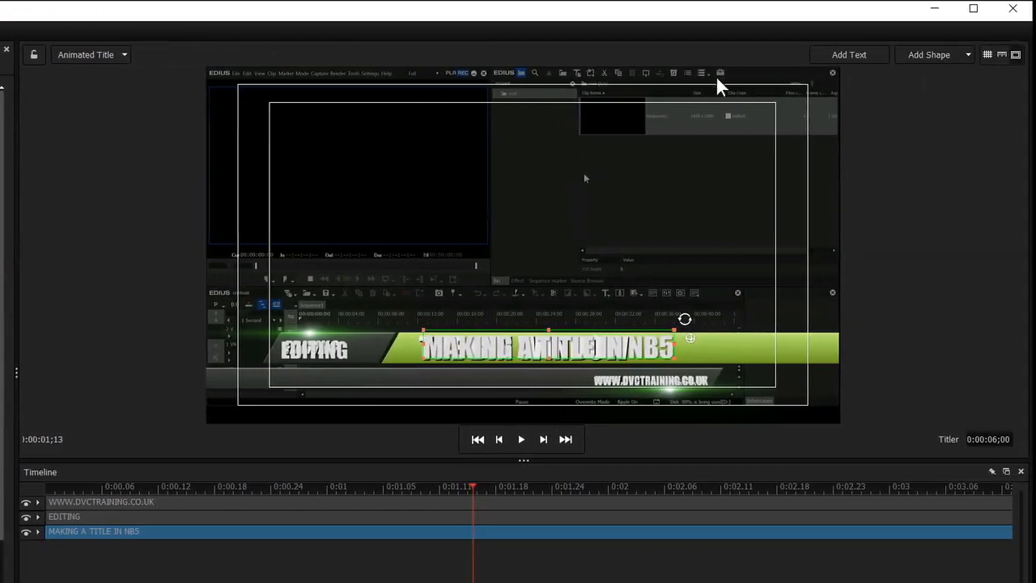
{"action": "left_click", "coordinate": [672, 80]}
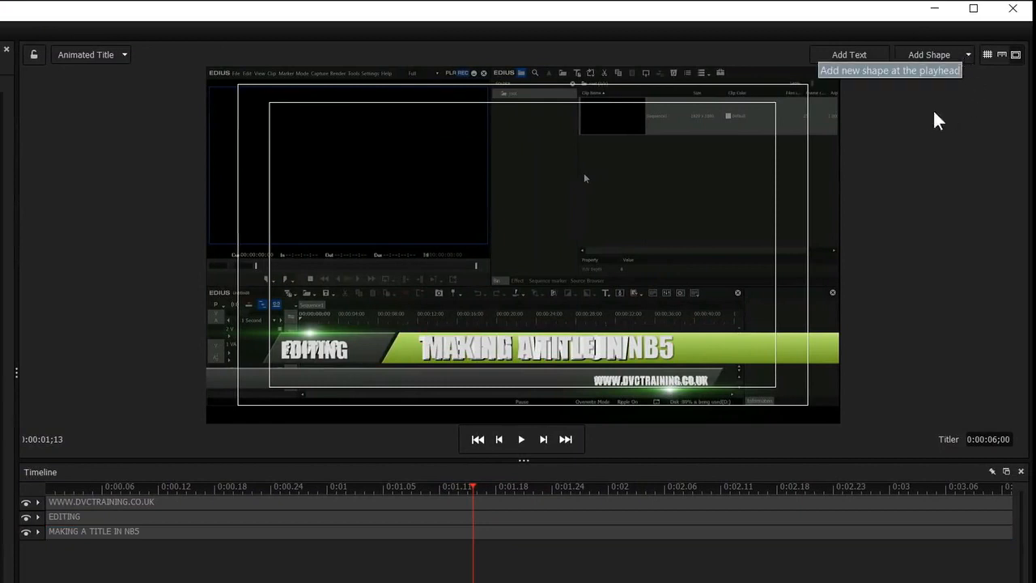
Add a rectangle shape and stretch it into a long strip covering the green bar.
{"action": "left_click", "coordinate": [968, 54]}
{"action": "left_click", "coordinate": [947, 94]}
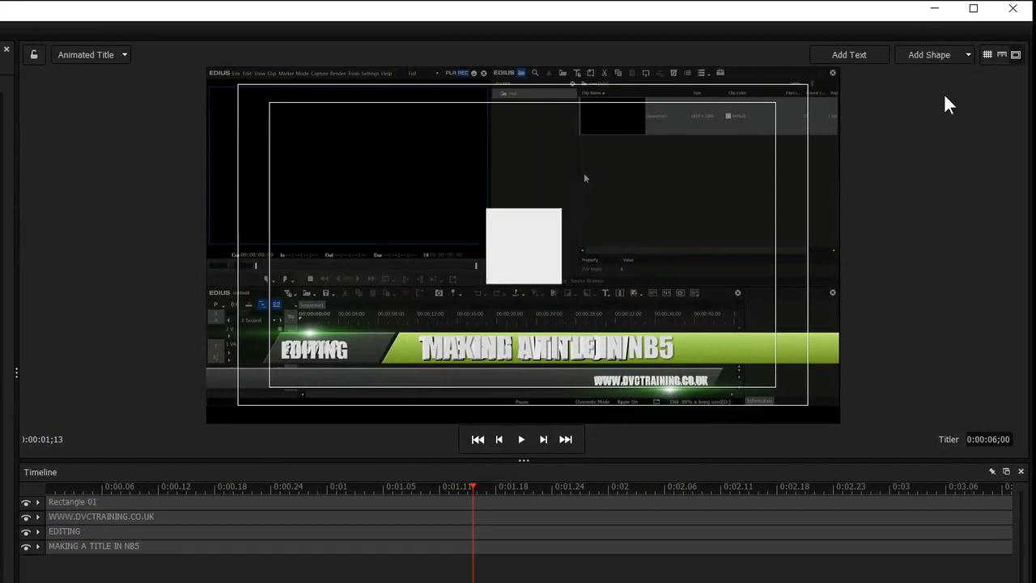
{"action": "left_click", "coordinate": [548, 240]}
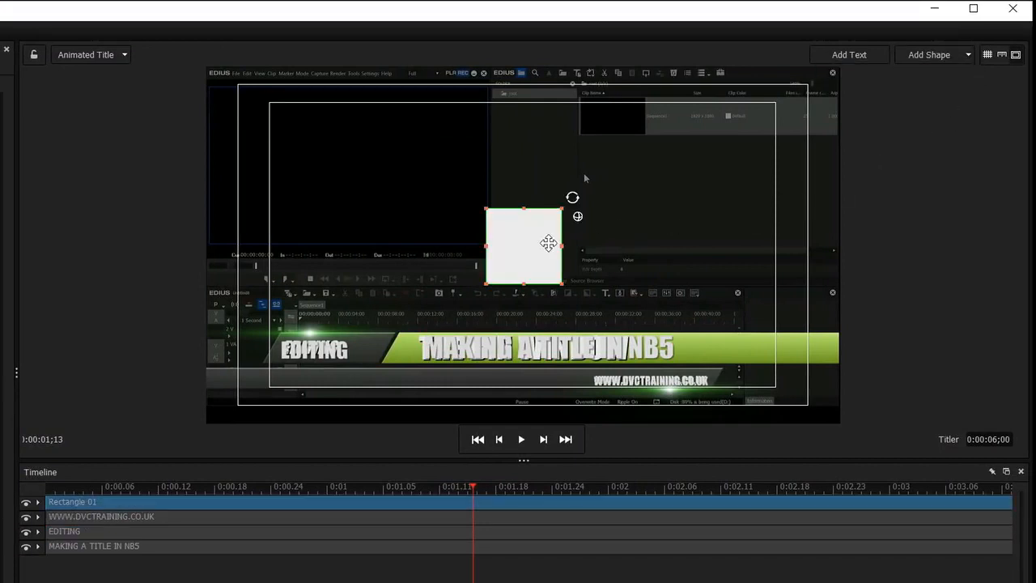
{"action": "left_click_drag", "start_coordinate": [548, 240], "coordinate": [824, 345]}
{"action": "left_click_drag", "start_coordinate": [637, 314], "coordinate": [639, 331]}
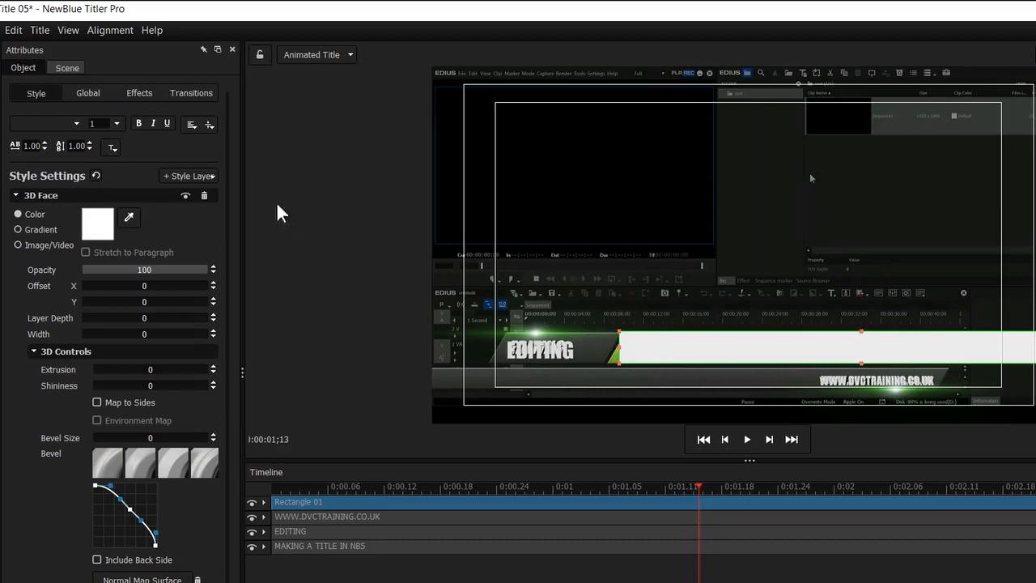
Give the rectangle a skew of 59 and a corner radius of 24.
{"action": "left_click", "coordinate": [87, 95]}
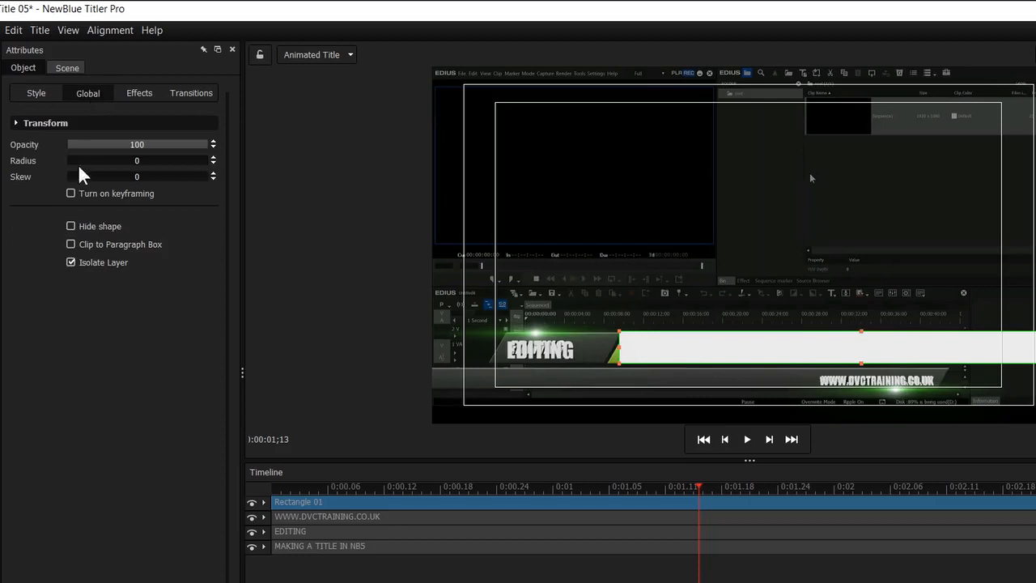
{"action": "left_click_drag", "start_coordinate": [81, 172], "coordinate": [135, 200]}
{"action": "left_click_drag", "start_coordinate": [79, 159], "coordinate": [145, 162]}
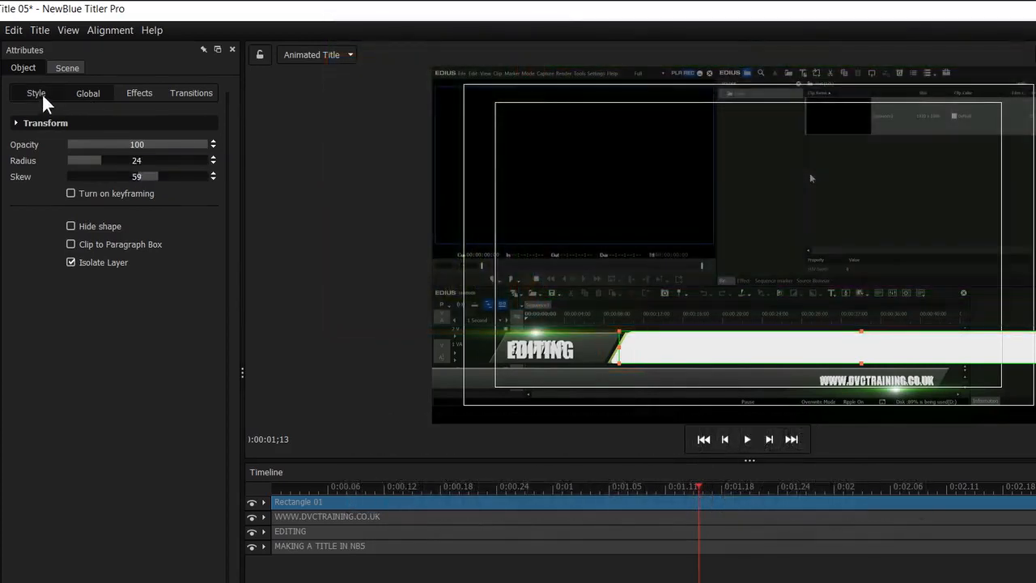
Give the rectangle a two-colour linear gradient fill with a pale green (B9FFB9) start colour, running vertically from top to bottom.
{"action": "left_click", "coordinate": [37, 92]}
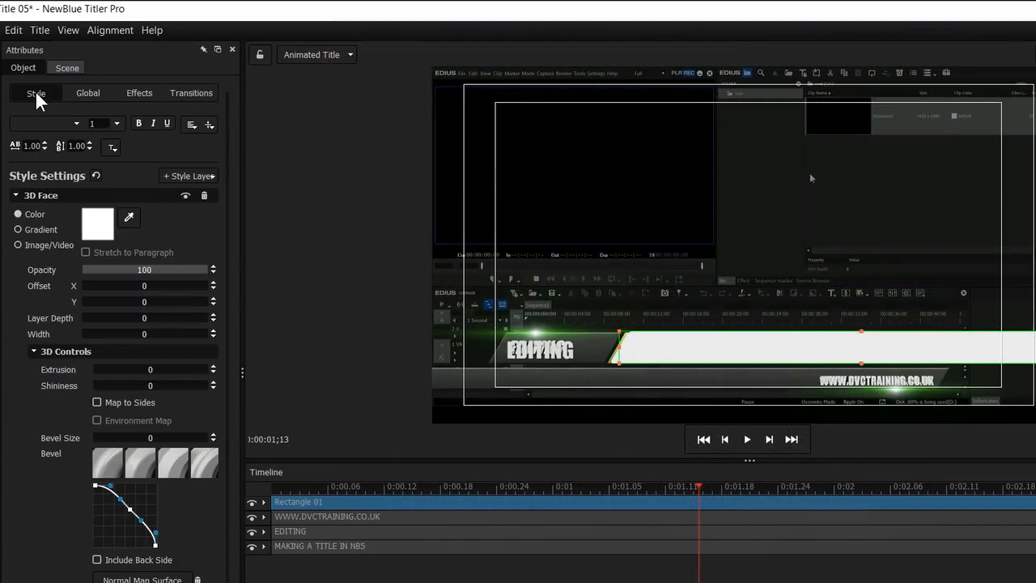
{"action": "left_click", "coordinate": [27, 230]}
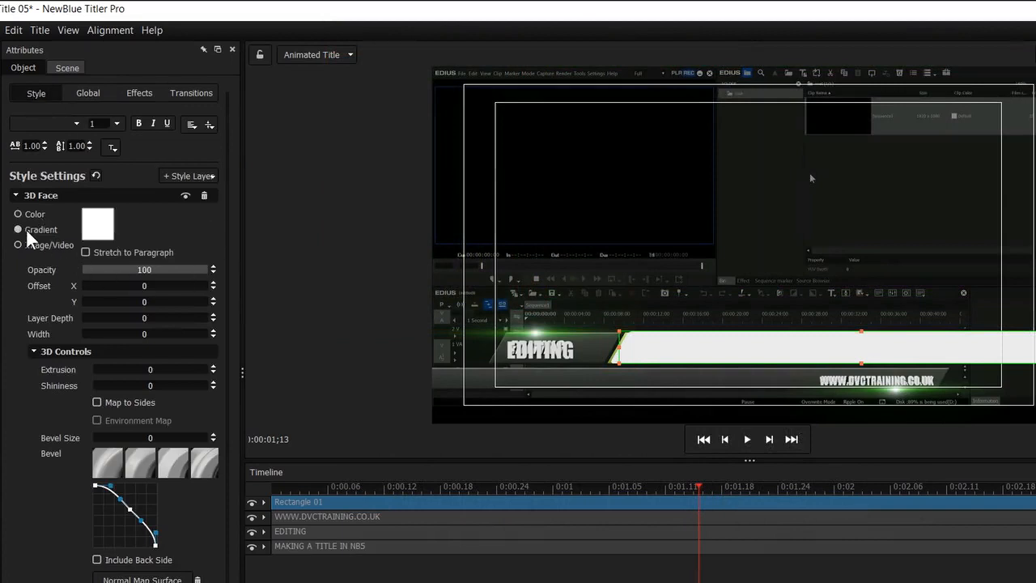
{"action": "left_click", "coordinate": [99, 227]}
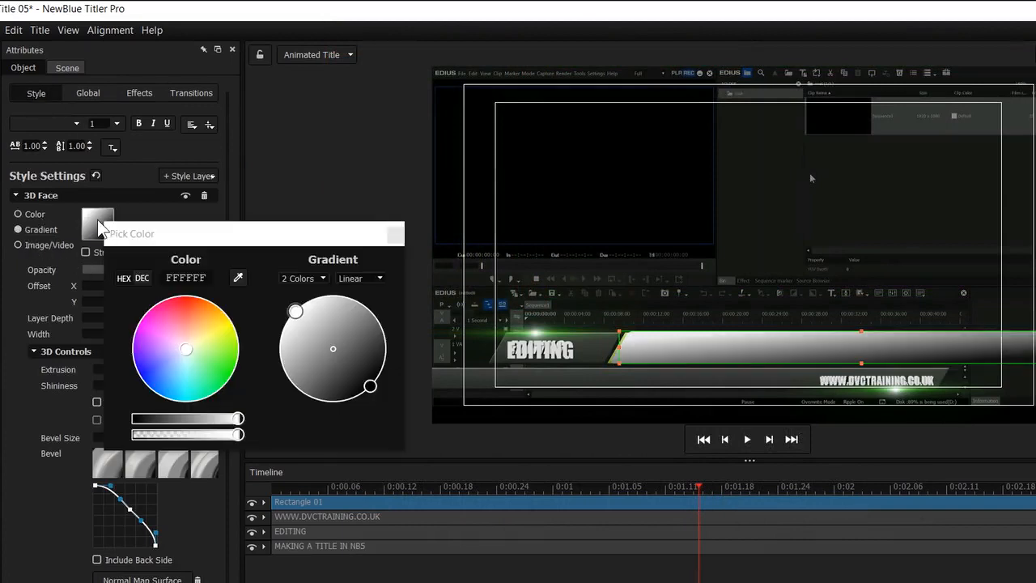
{"action": "left_click_drag", "start_coordinate": [186, 351], "coordinate": [197, 357]}
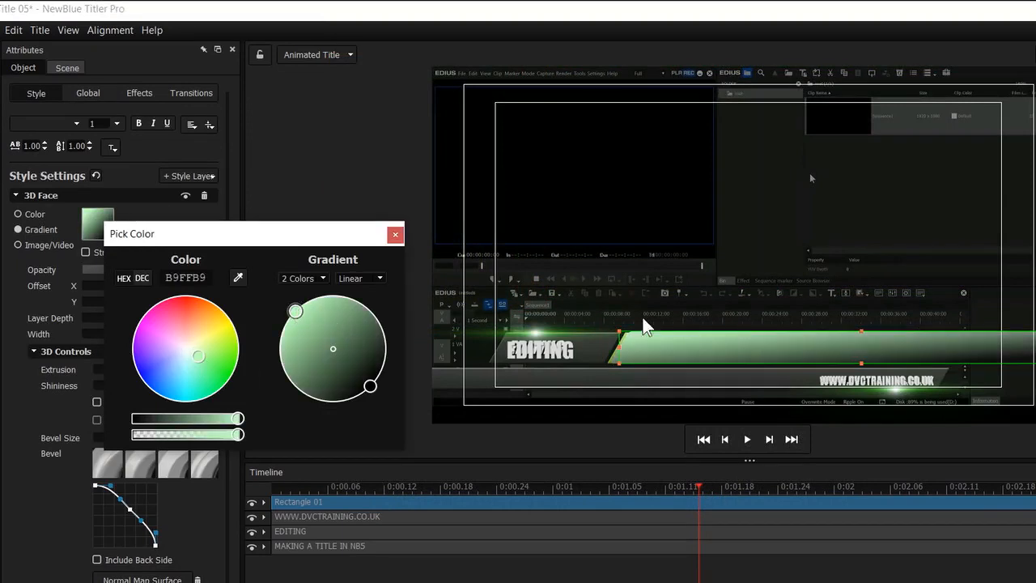
{"action": "left_click_drag", "start_coordinate": [294, 314], "coordinate": [333, 302]}
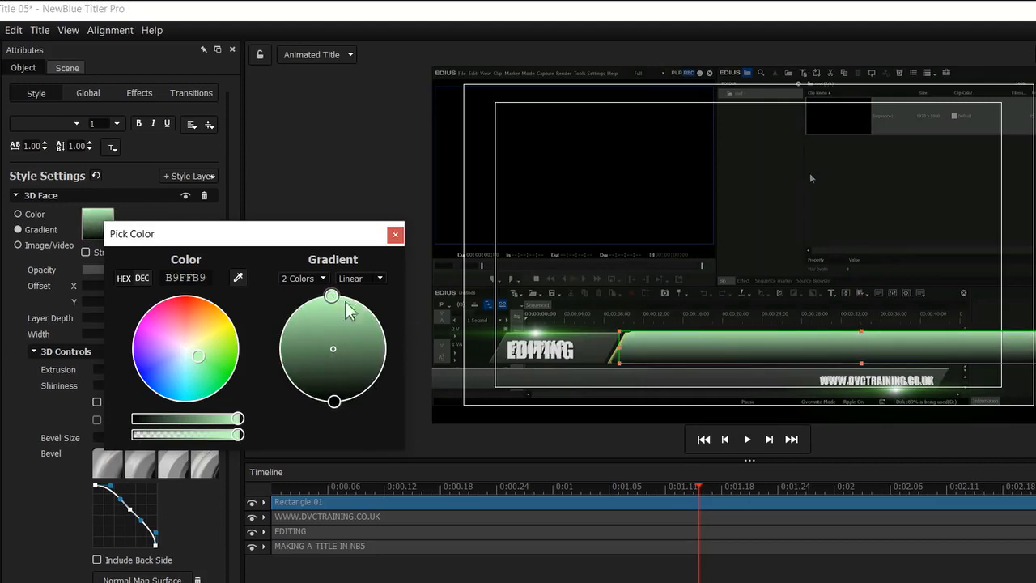
Set the gradient's lower colour to dark green 2A512C and its upper colour to lime green B2FF65.
{"action": "left_click", "coordinate": [334, 402]}
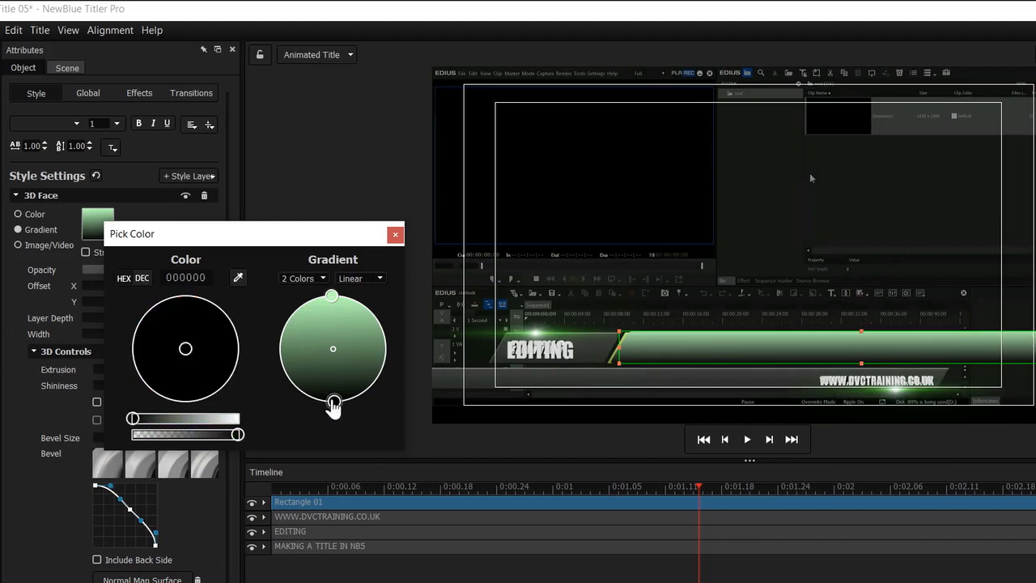
{"action": "left_click_drag", "start_coordinate": [133, 418], "coordinate": [166, 419]}
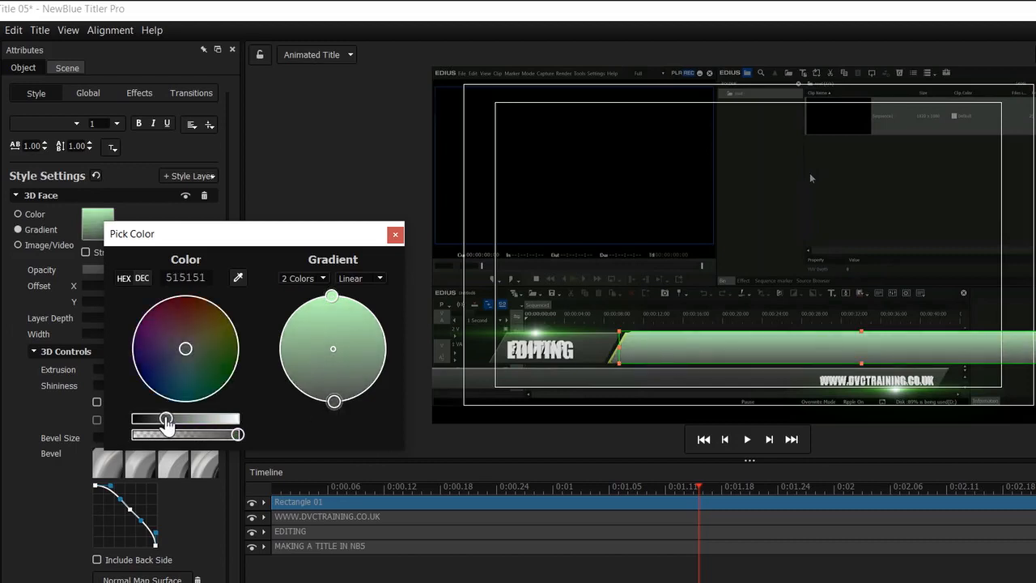
{"action": "left_click_drag", "start_coordinate": [197, 363], "coordinate": [207, 367]}
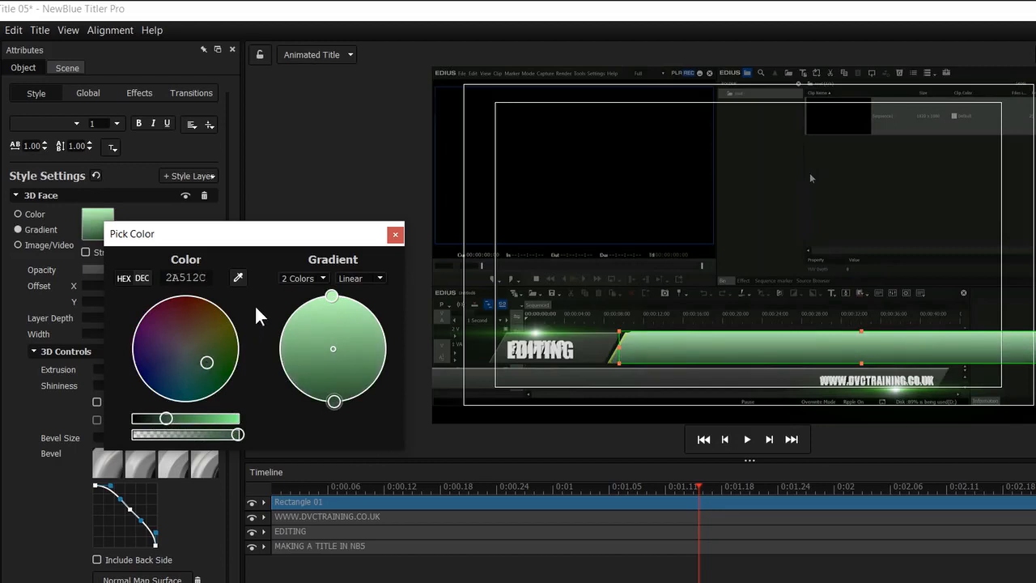
{"action": "left_click", "coordinate": [331, 297]}
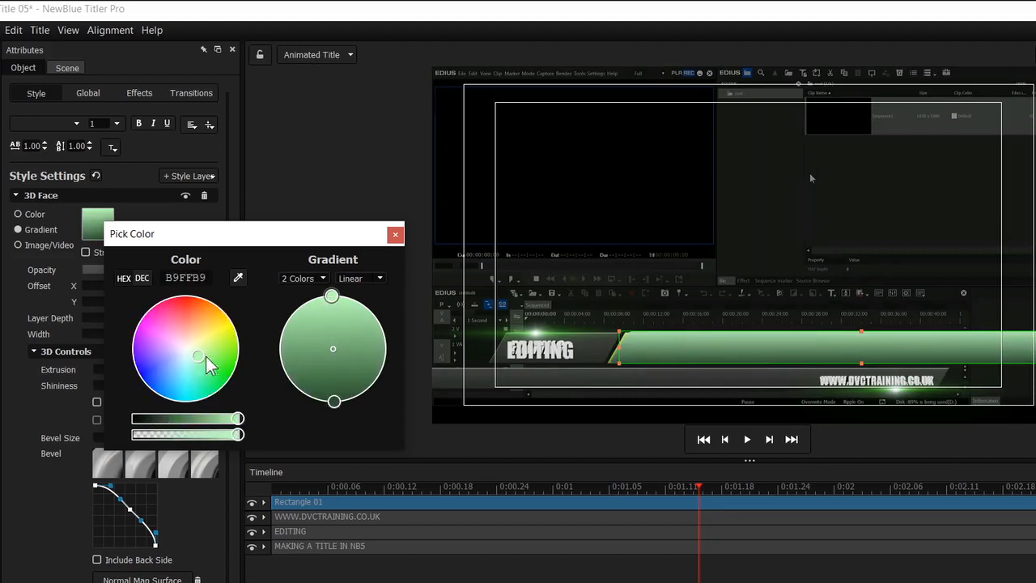
{"action": "mouse_move", "coordinate": [208, 364]}
{"action": "left_mouse_down"}
{"action": "mouse_move", "coordinate": [200, 357]}
{"action": "mouse_move", "coordinate": [217, 355]}
{"action": "left_mouse_up"}
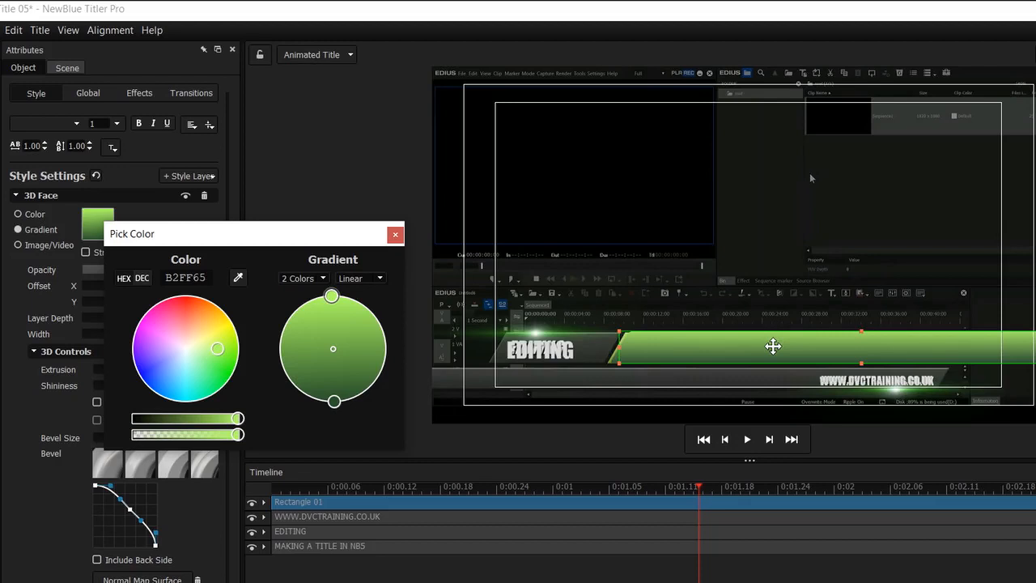
Send the green rectangle to the back and fit a shortened duplicate of it over the dark bar behind "EDITING".
{"action": "right_click", "coordinate": [773, 347]}
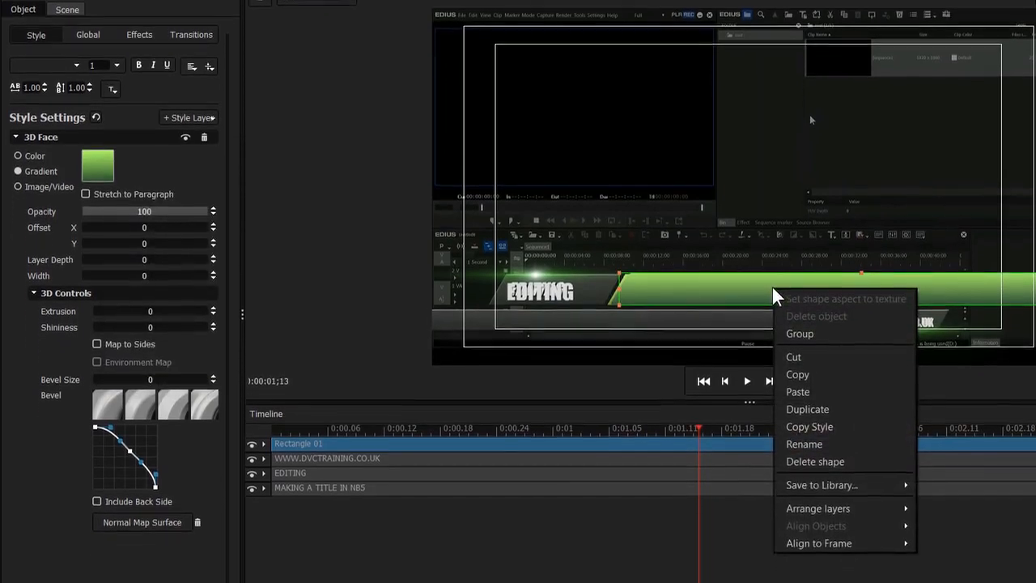
{"action": "mouse_move", "coordinate": [830, 506]}
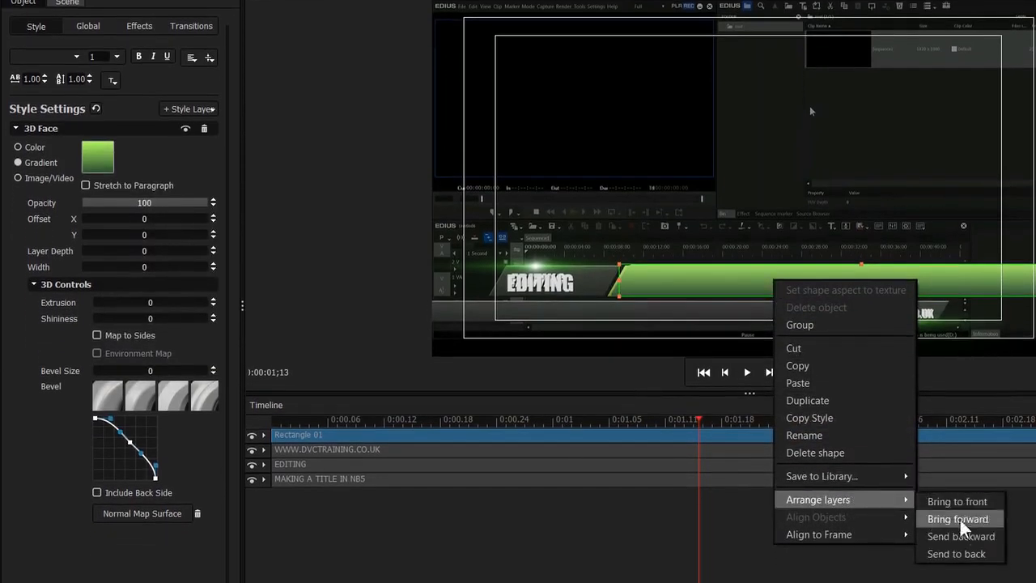
{"action": "left_click", "coordinate": [964, 556]}
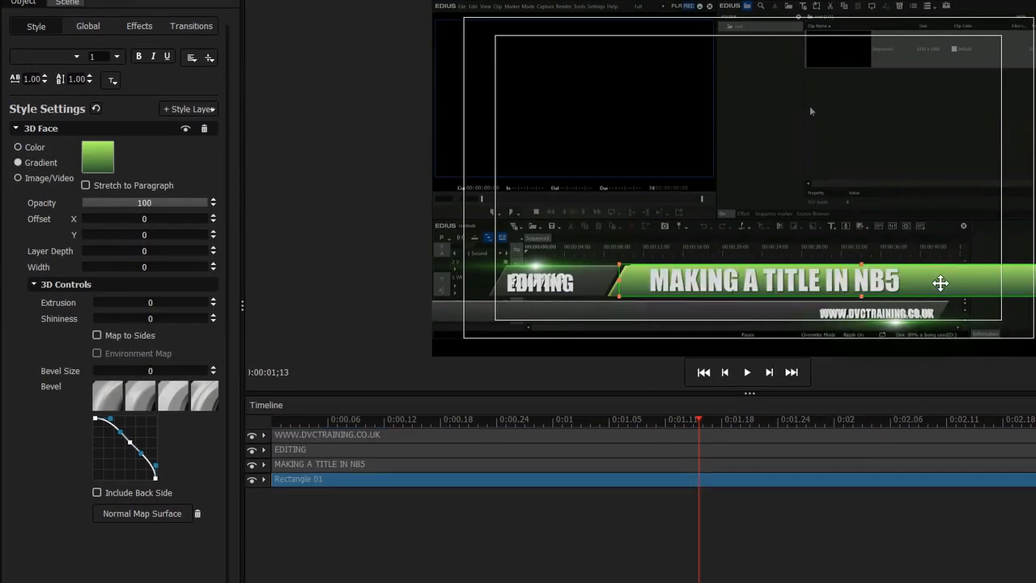
{"action": "left_click_drag", "start_coordinate": [940, 283], "coordinate": [587, 230]}
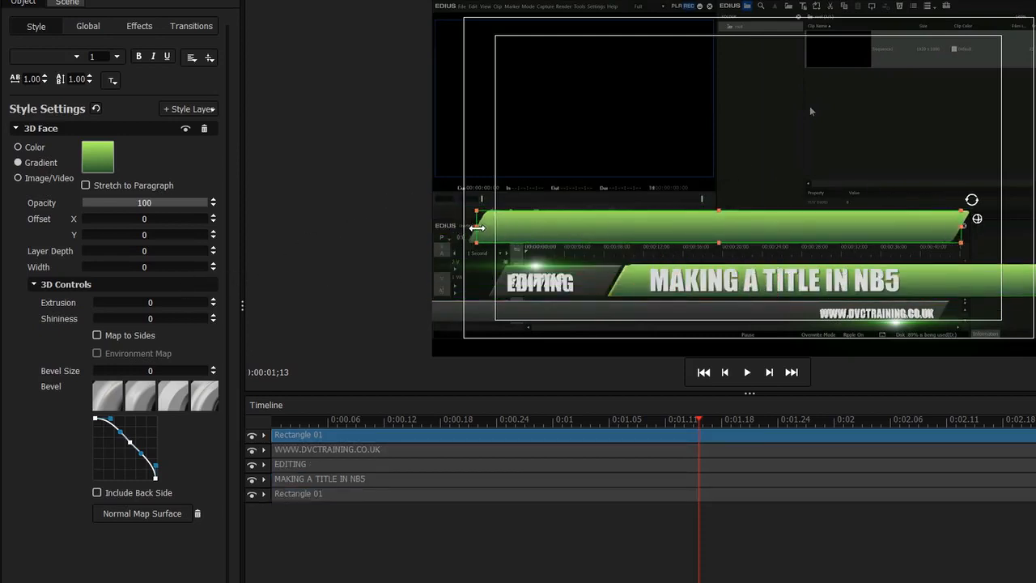
{"action": "left_click_drag", "start_coordinate": [476, 227], "coordinate": [494, 288]}
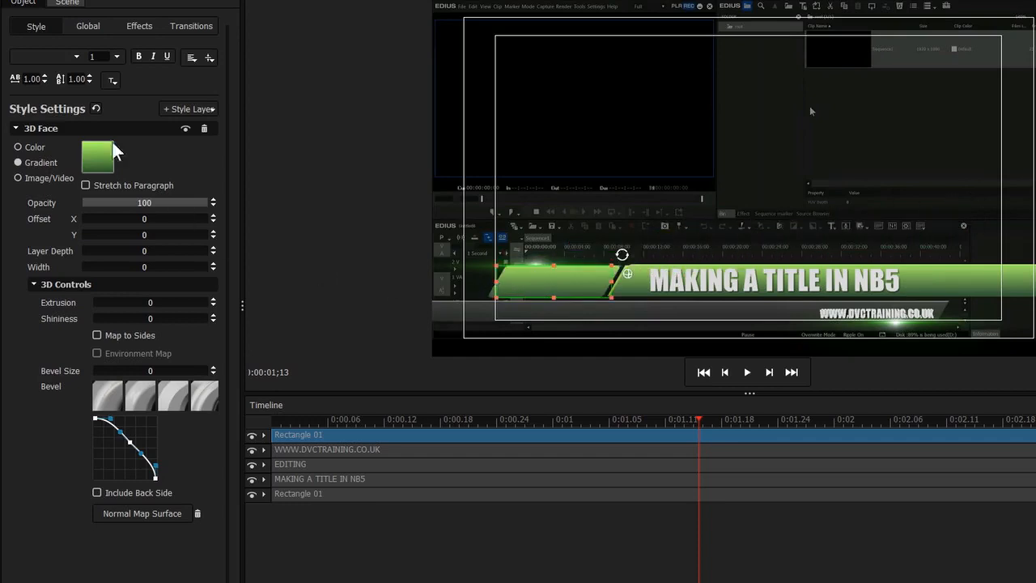
Recolour the short rectangle's gradient with a muted grey-green upper colour and dark grey-green 273228 as the lower colour.
{"action": "left_click", "coordinate": [108, 169]}
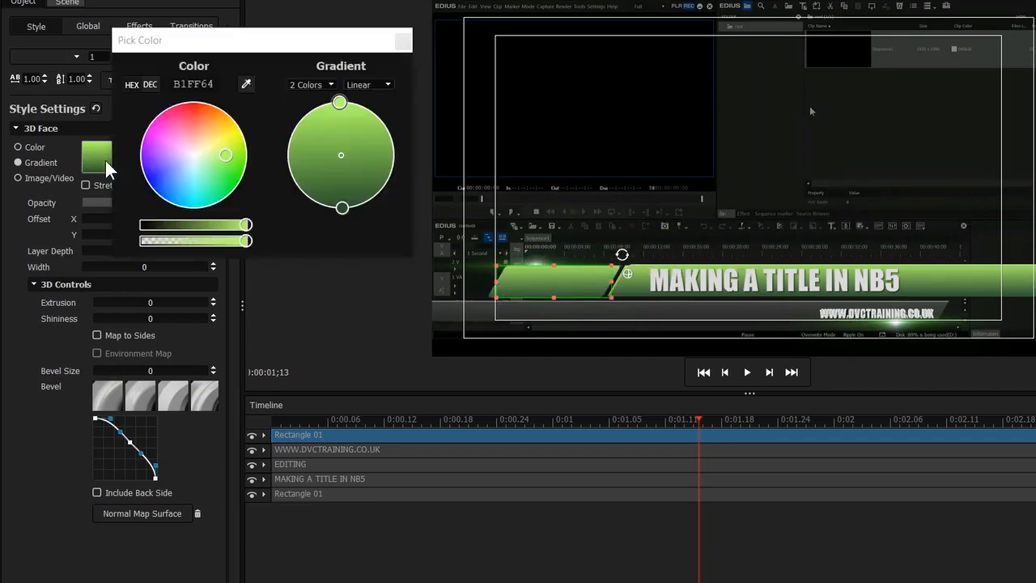
{"action": "left_click", "coordinate": [193, 158]}
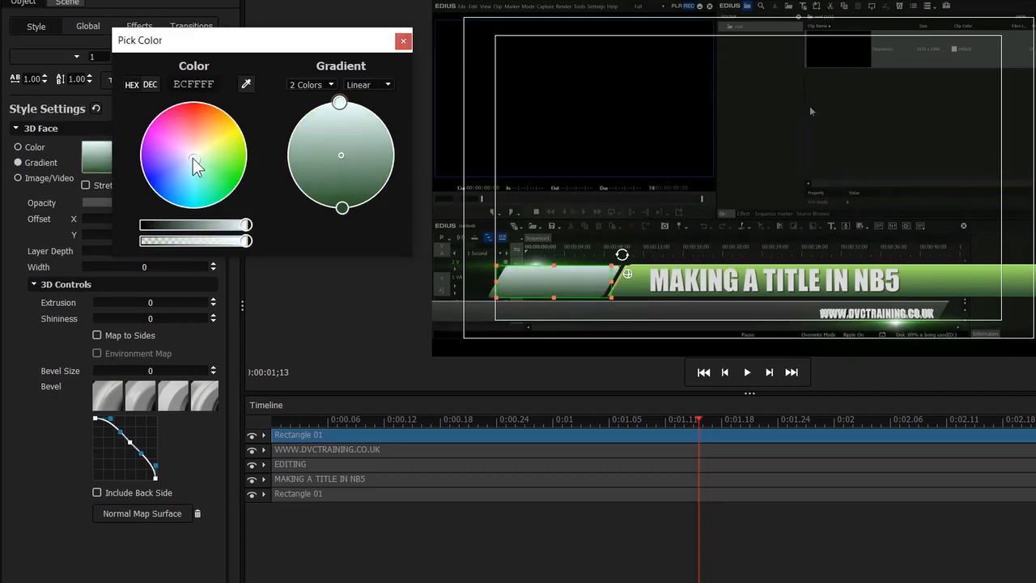
{"action": "left_click", "coordinate": [341, 207]}
{"action": "left_click", "coordinate": [194, 156]}
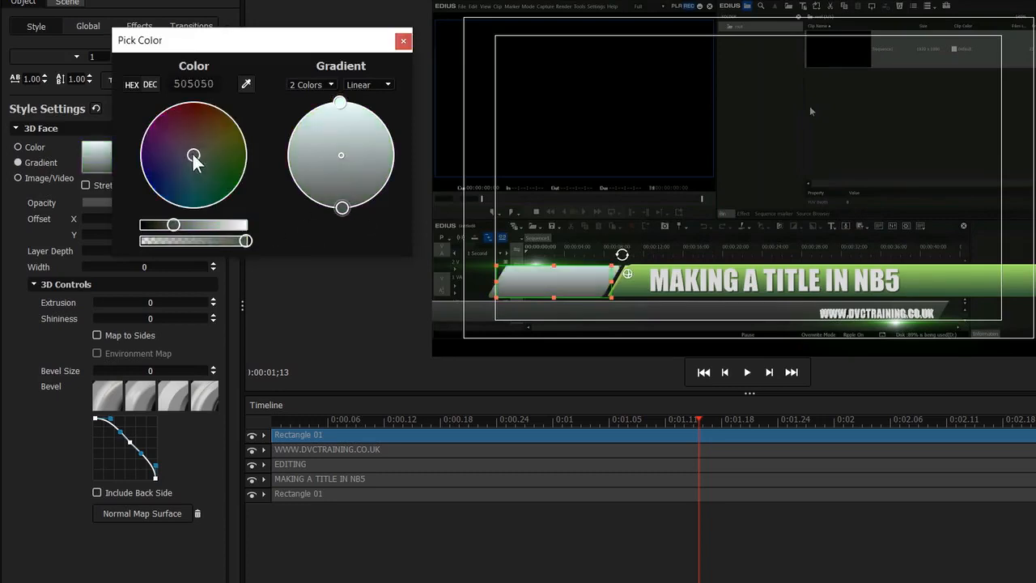
{"action": "left_click_drag", "start_coordinate": [194, 160], "coordinate": [205, 175]}
{"action": "left_click_drag", "start_coordinate": [244, 226], "coordinate": [213, 229]}
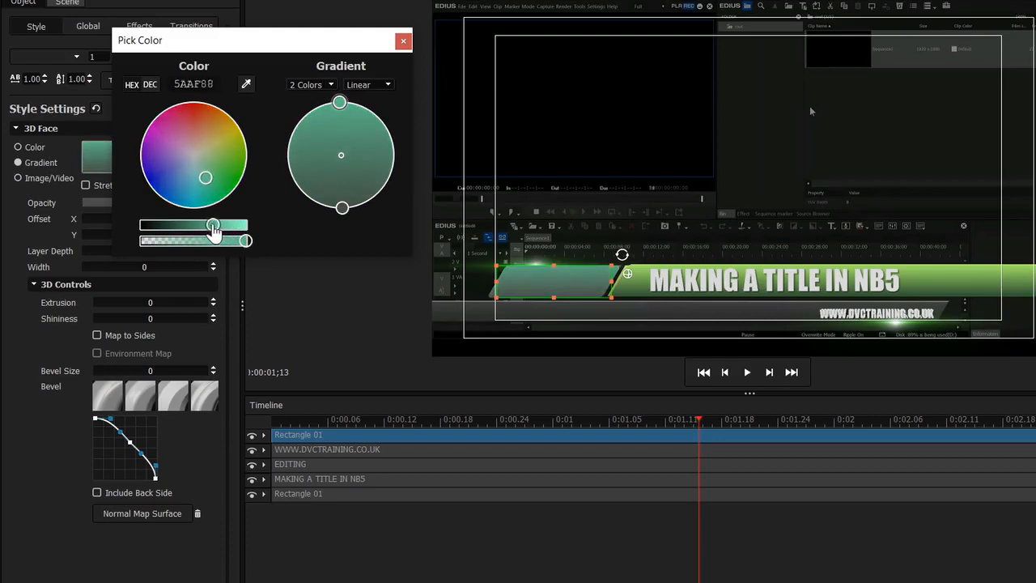
{"action": "mouse_move", "coordinate": [205, 178]}
{"action": "left_mouse_down"}
{"action": "mouse_move", "coordinate": [202, 162]}
{"action": "mouse_move", "coordinate": [202, 176]}
{"action": "mouse_move", "coordinate": [220, 176]}
{"action": "mouse_move", "coordinate": [202, 166]}
{"action": "left_mouse_up"}
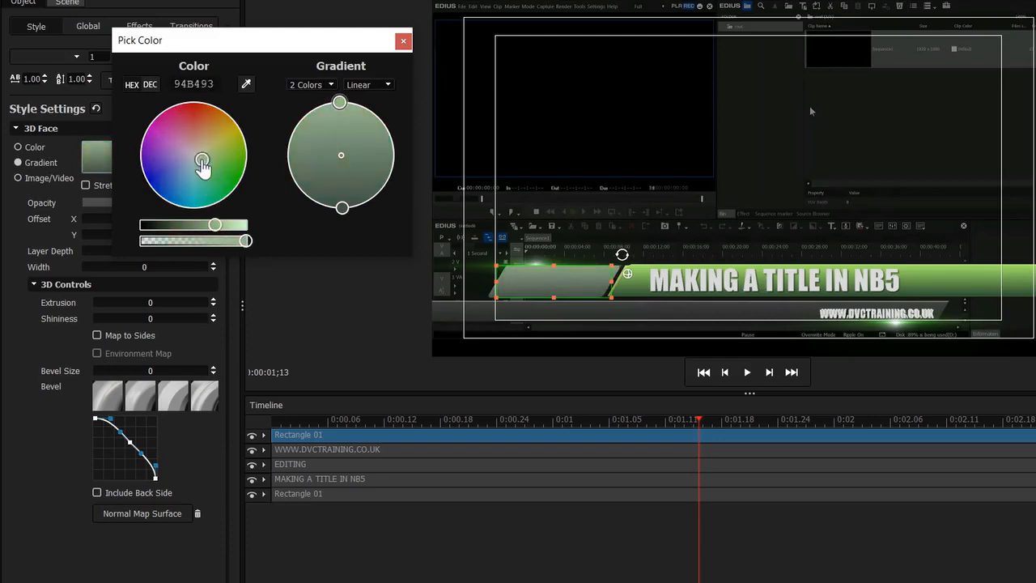
{"action": "left_click_drag", "start_coordinate": [215, 225], "coordinate": [161, 226]}
{"action": "left_click", "coordinate": [342, 209]}
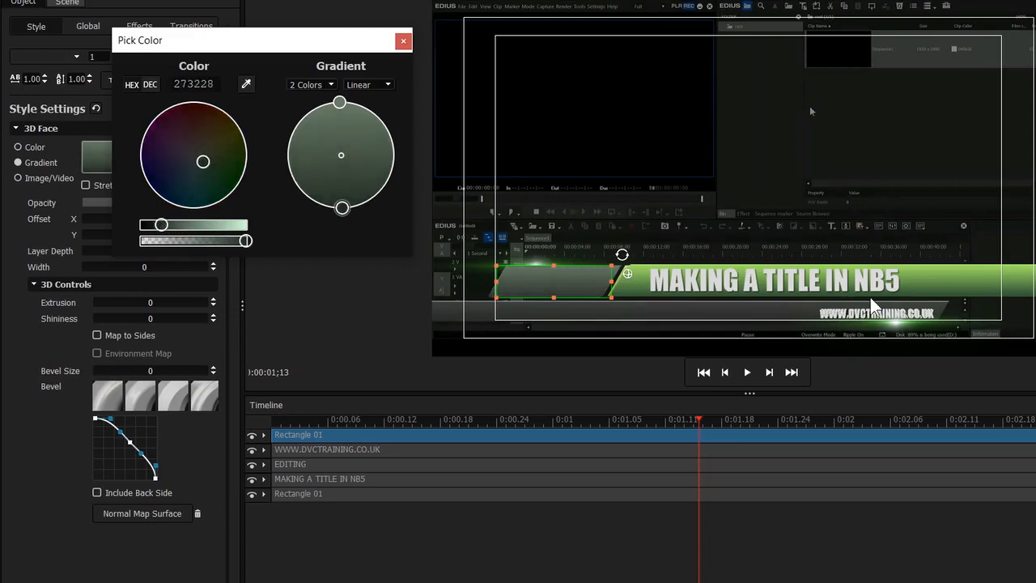
{"action": "left_click", "coordinate": [591, 280]}
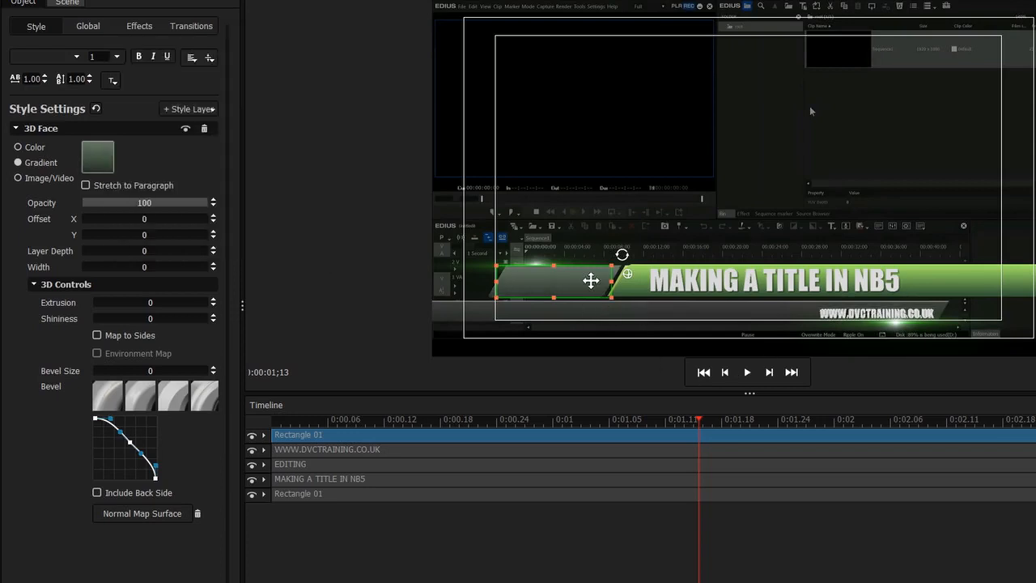
Send the short grey rectangle to the back and stretch a duplicate of it along the lower grey bar.
{"action": "right_click", "coordinate": [594, 289]}
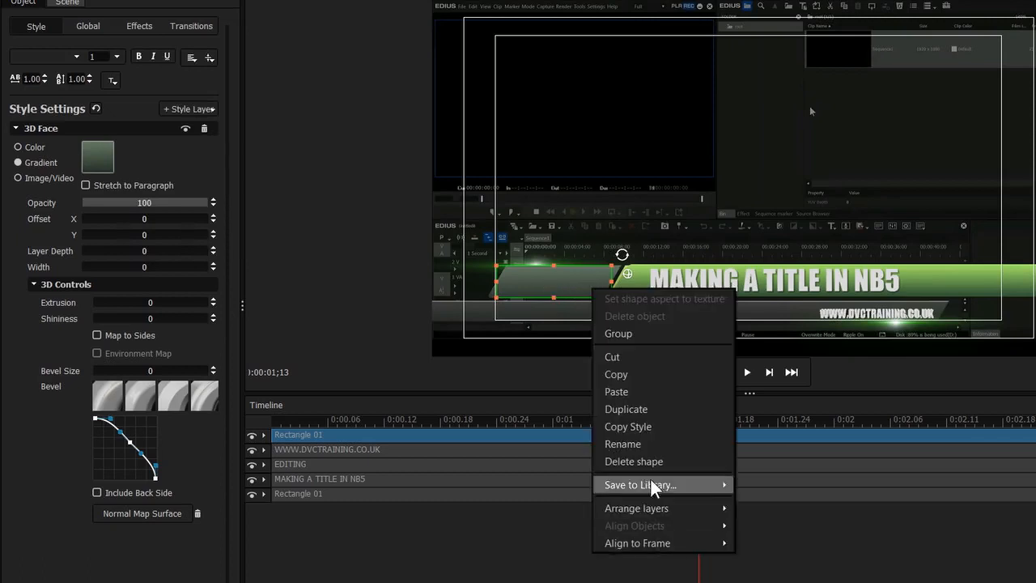
{"action": "mouse_move", "coordinate": [665, 508]}
{"action": "left_click", "coordinate": [777, 562]}
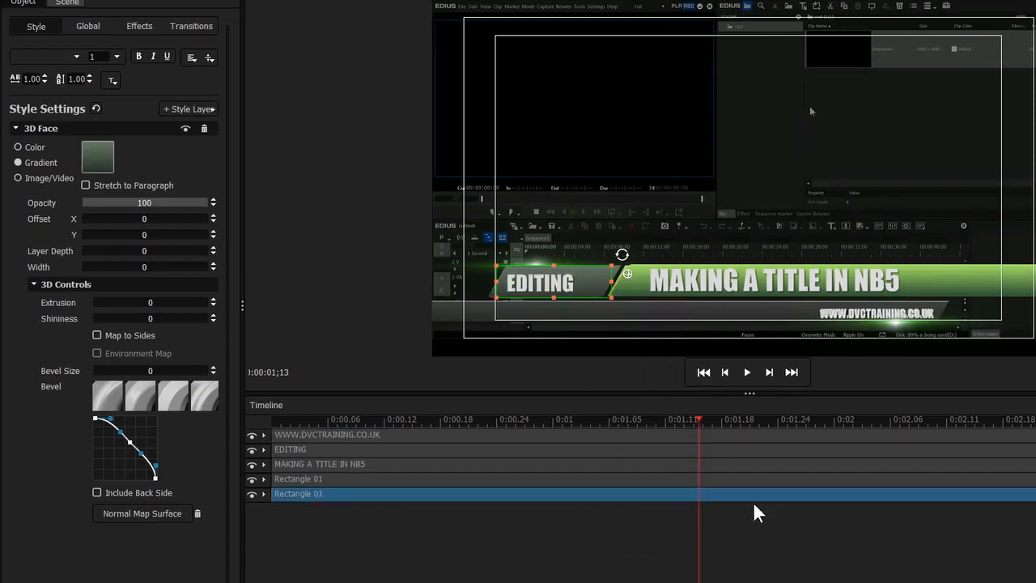
{"action": "key", "text": "ctrl+d"}
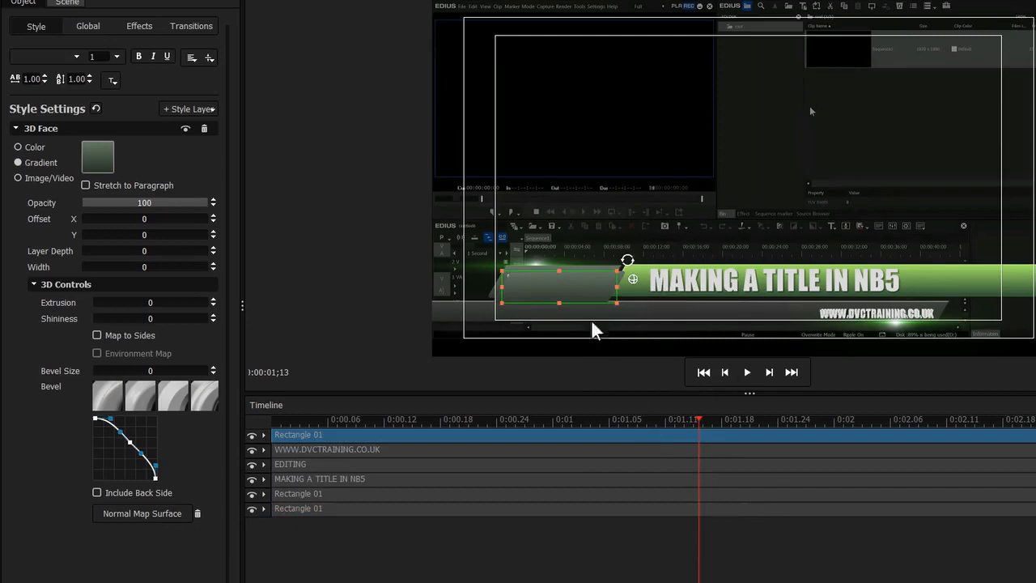
{"action": "left_click_drag", "start_coordinate": [567, 283], "coordinate": [943, 313]}
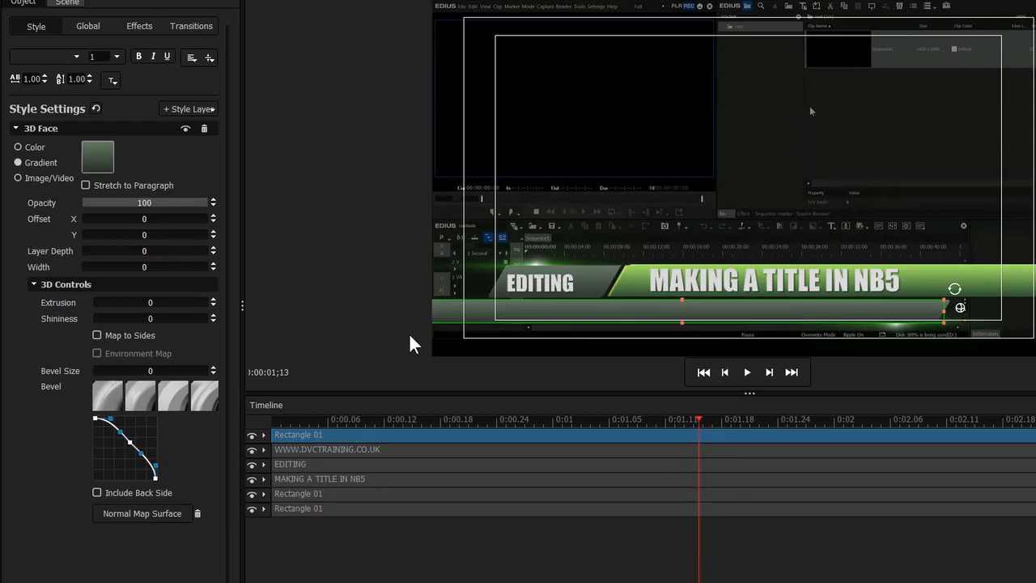
Give the lower grey bar, the green bar and the short "EDITING" bar a bevel size of 0.08.
{"action": "left_click", "coordinate": [214, 368]}
{"action": "left_click", "coordinate": [559, 280]}
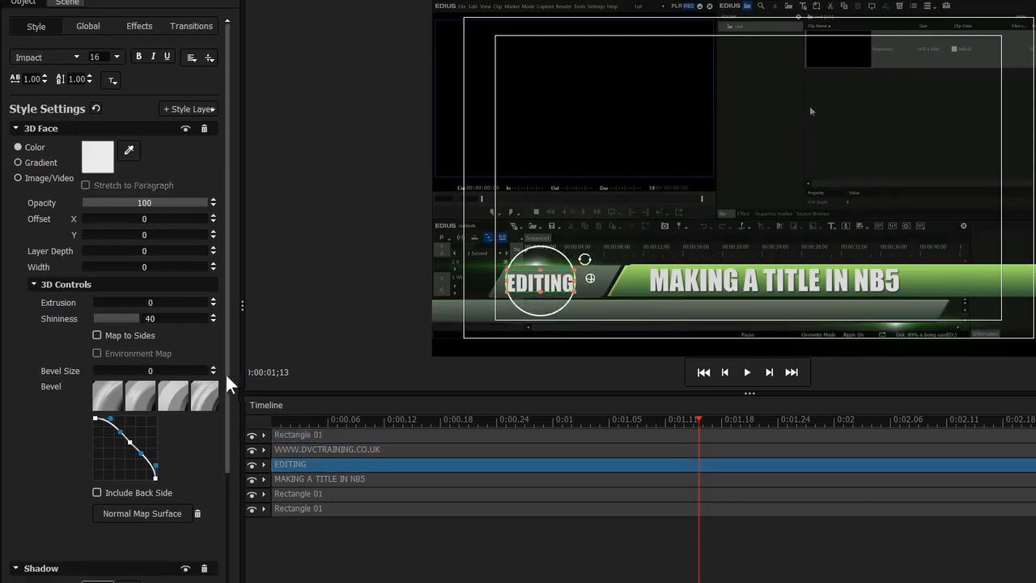
{"action": "left_click", "coordinate": [479, 310]}
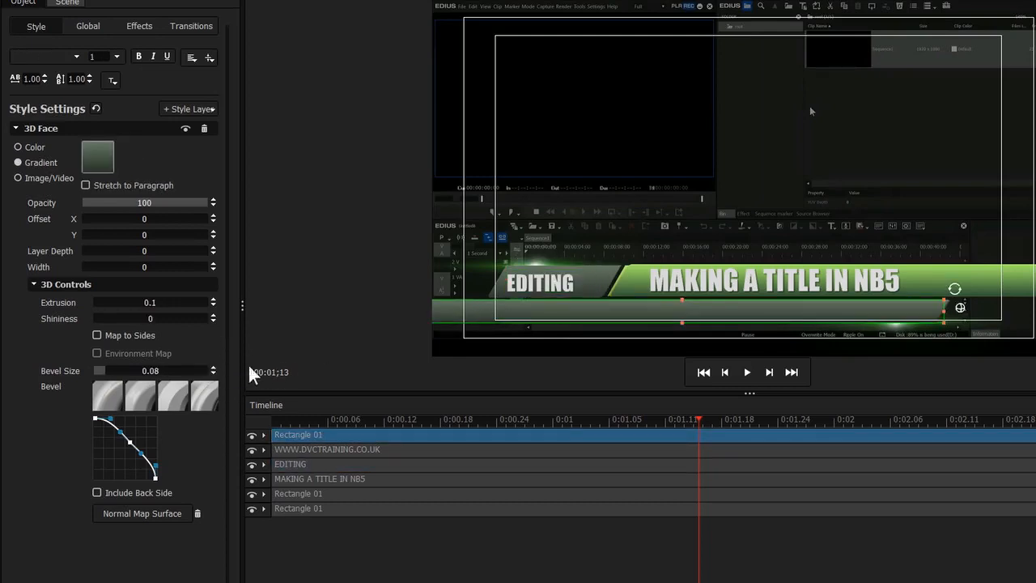
{"action": "left_click", "coordinate": [374, 502]}
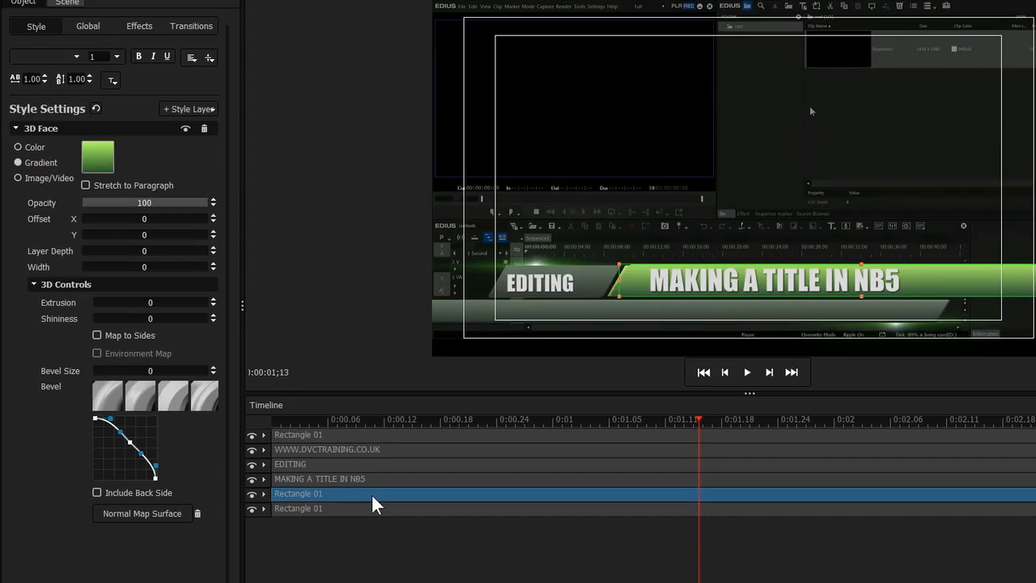
{"action": "left_click", "coordinate": [213, 367]}
{"action": "left_click", "coordinate": [213, 368]}
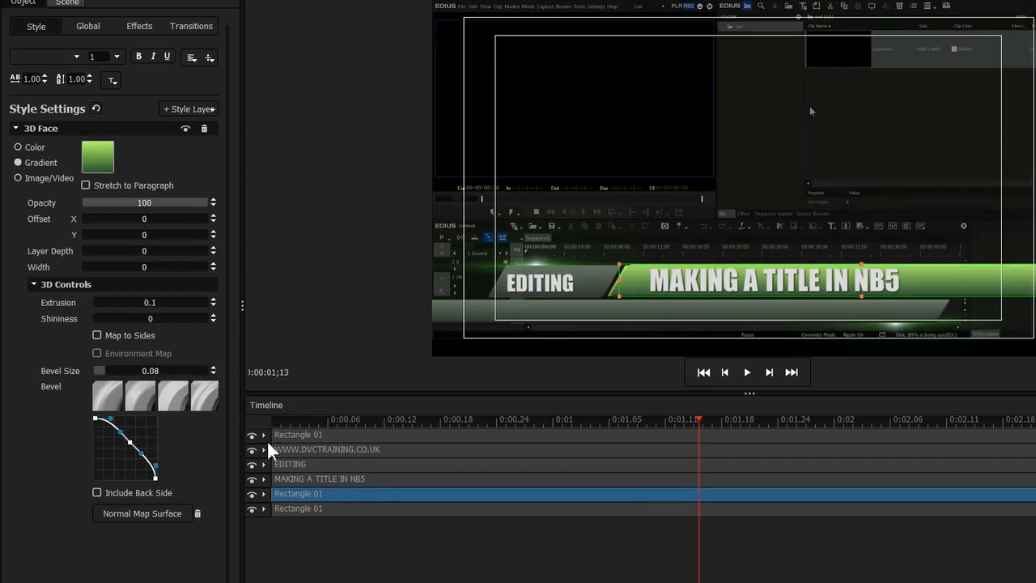
{"action": "left_click", "coordinate": [326, 437]}
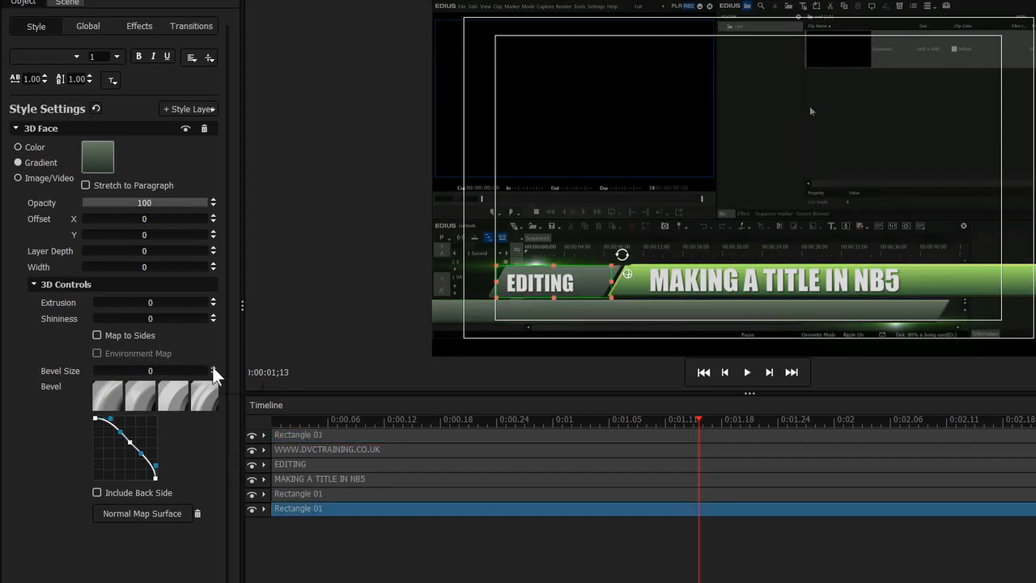
{"action": "left_click", "coordinate": [214, 367]}
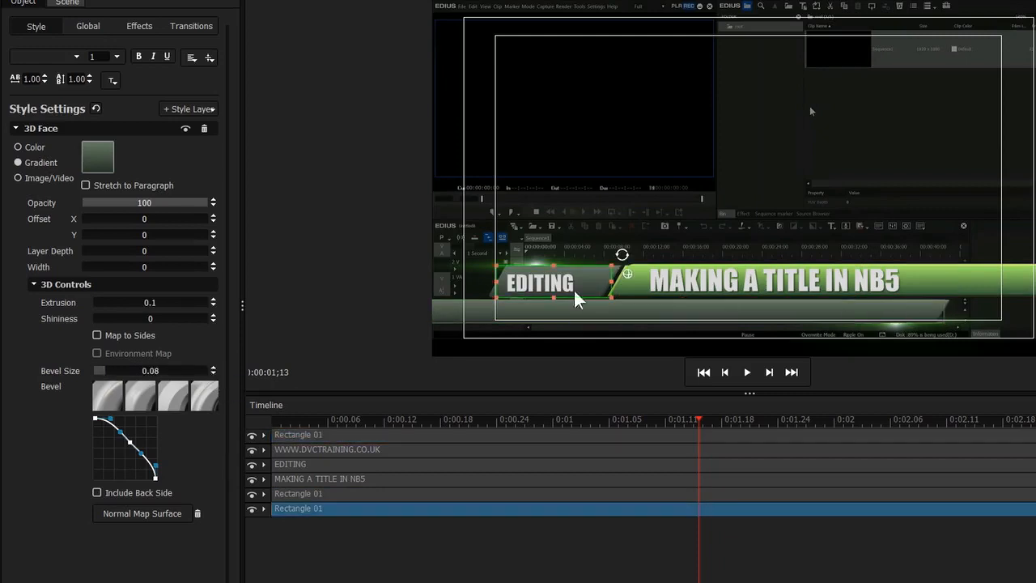
Send the lower grey bar to the back so it sits behind the web address text.
{"action": "left_click", "coordinate": [452, 314]}
{"action": "right_click", "coordinate": [452, 314]}
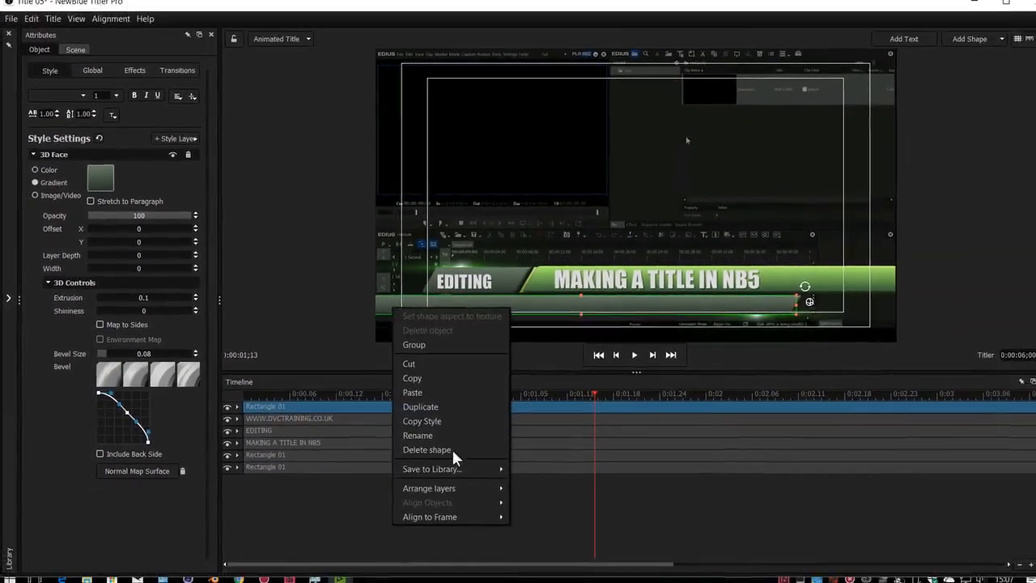
{"action": "mouse_move", "coordinate": [473, 501]}
{"action": "left_click", "coordinate": [559, 550]}
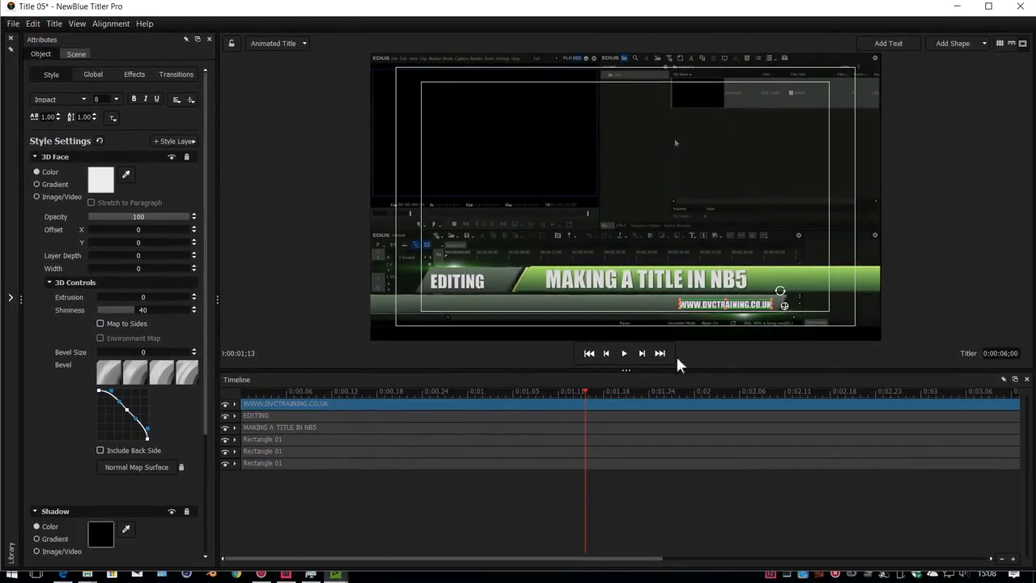
Close the title editor, saving the changes to the title, and return to the EDIUS timeline.
{"action": "left_click", "coordinate": [1021, 16]}
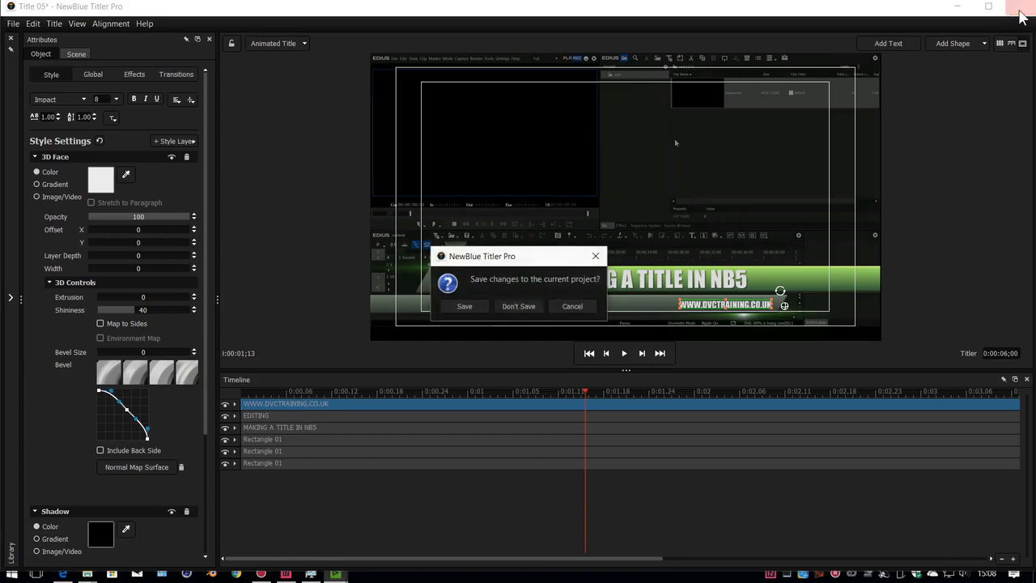
{"action": "left_click", "coordinate": [469, 307]}
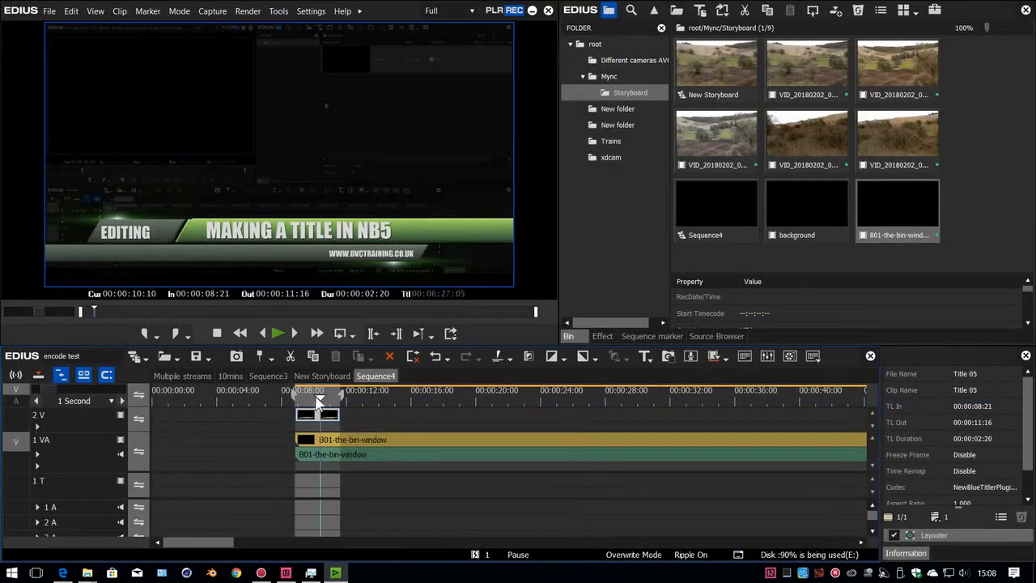
Compare the new title with the original beneath it by repeatedly hiding and showing the 2 V track.
{"action": "left_click_drag", "start_coordinate": [317, 397], "coordinate": [314, 398]}
{"action": "left_click", "coordinate": [120, 415]}
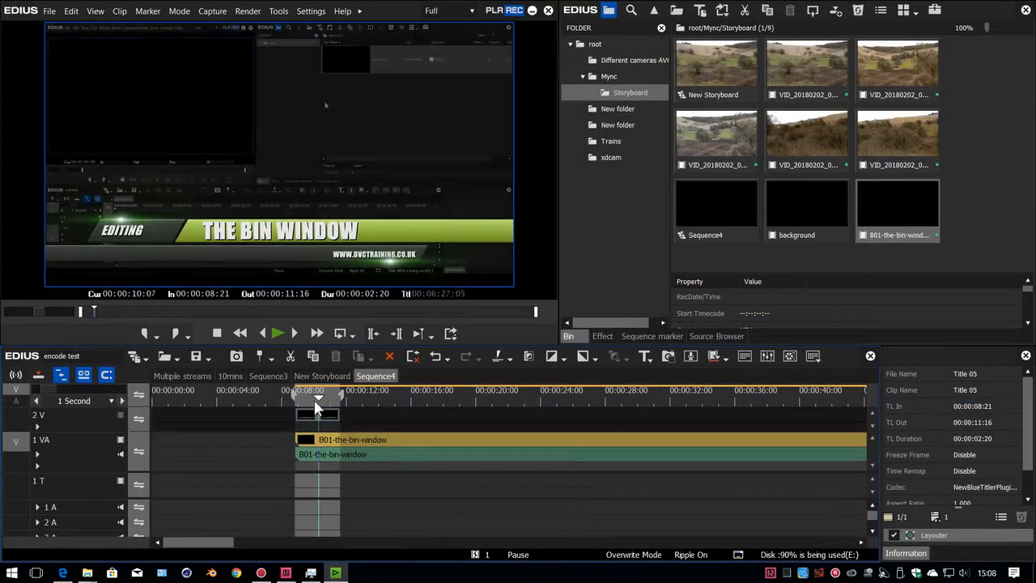
{"action": "left_click", "coordinate": [121, 415]}
{"action": "left_click", "coordinate": [121, 414]}
{"action": "left_click", "coordinate": [122, 415]}
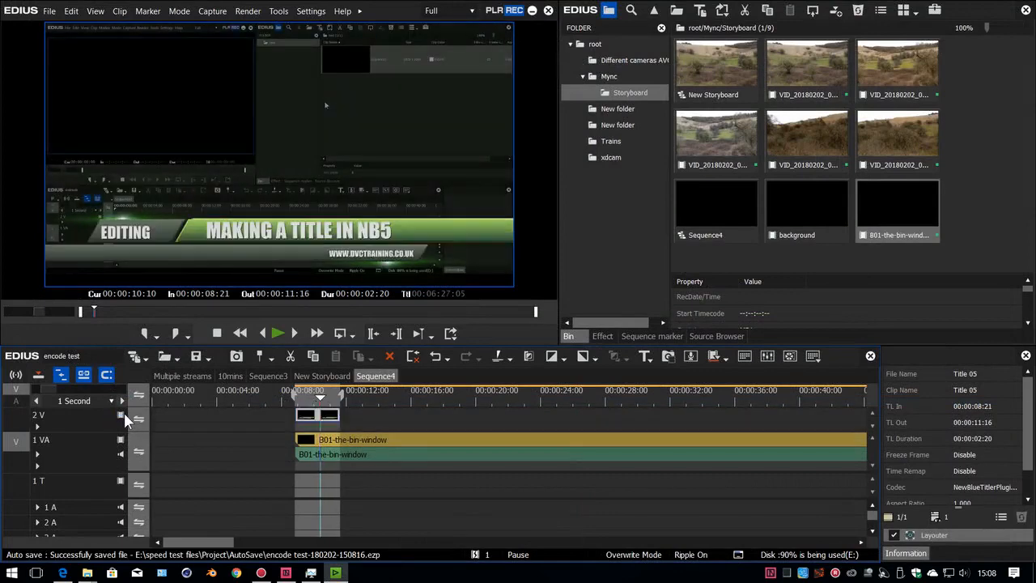
{"action": "left_click", "coordinate": [123, 411]}
{"action": "left_click", "coordinate": [123, 412]}
{"action": "left_click", "coordinate": [123, 411]}
{"action": "left_click", "coordinate": [123, 411]}
{"action": "left_click", "coordinate": [123, 411]}
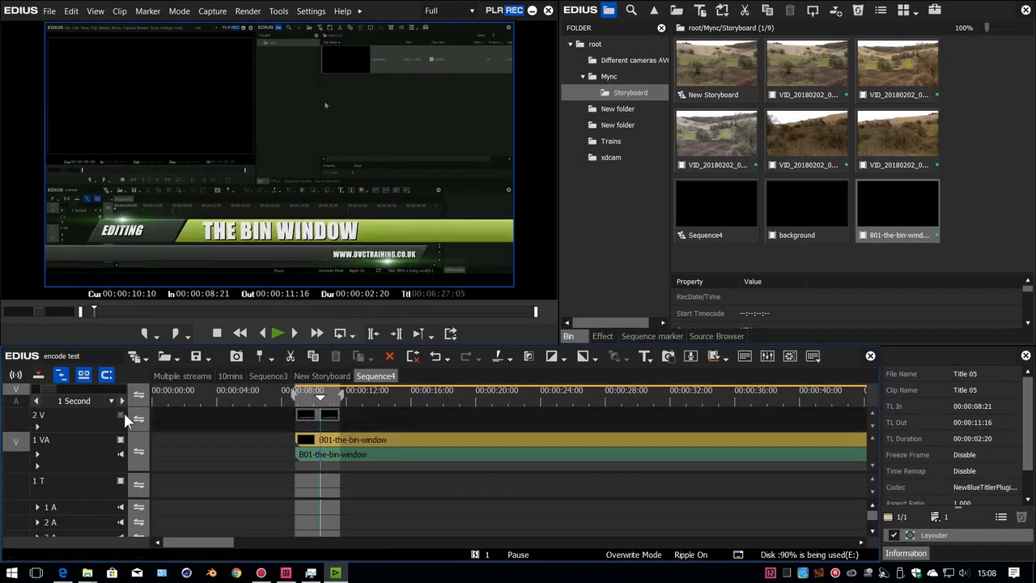
{"action": "left_click", "coordinate": [123, 412]}
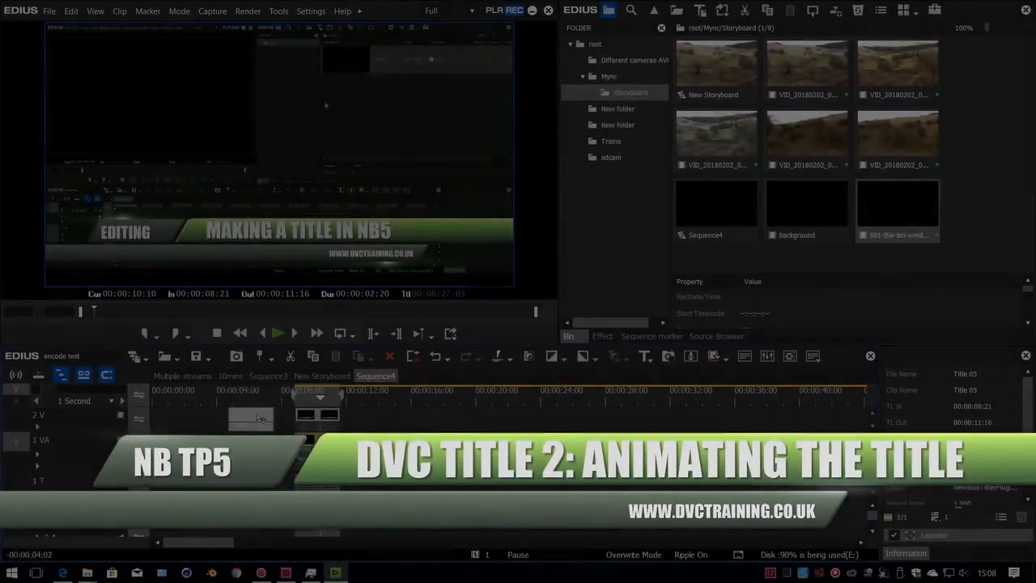
Move the title clip earlier on the 2 V track to start at 00:00:04:19 and reopen it in NewBlue Titler Pro.
{"action": "left_click_drag", "start_coordinate": [259, 417], "coordinate": [261, 418]}
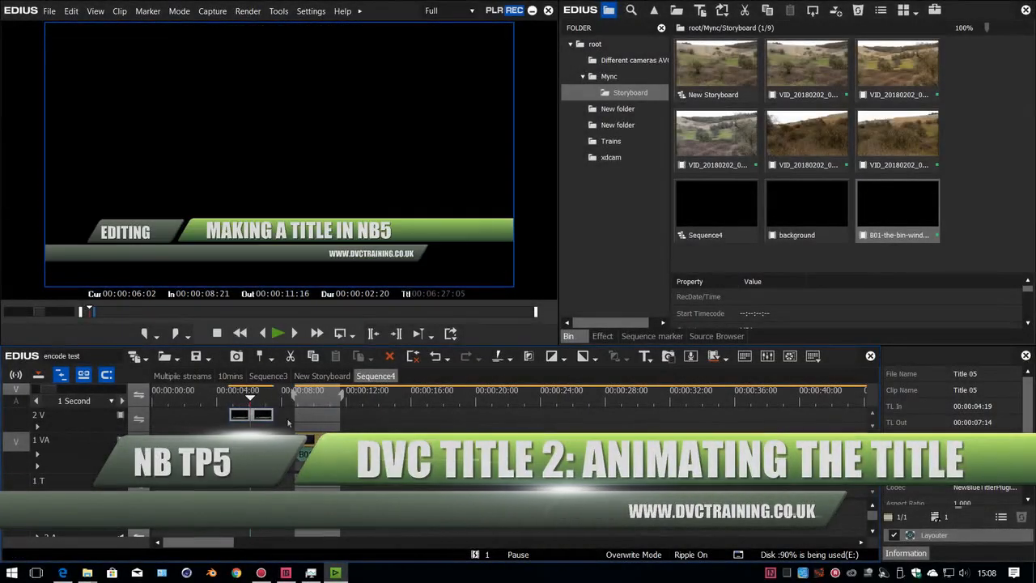
{"action": "double_click", "coordinate": [258, 416]}
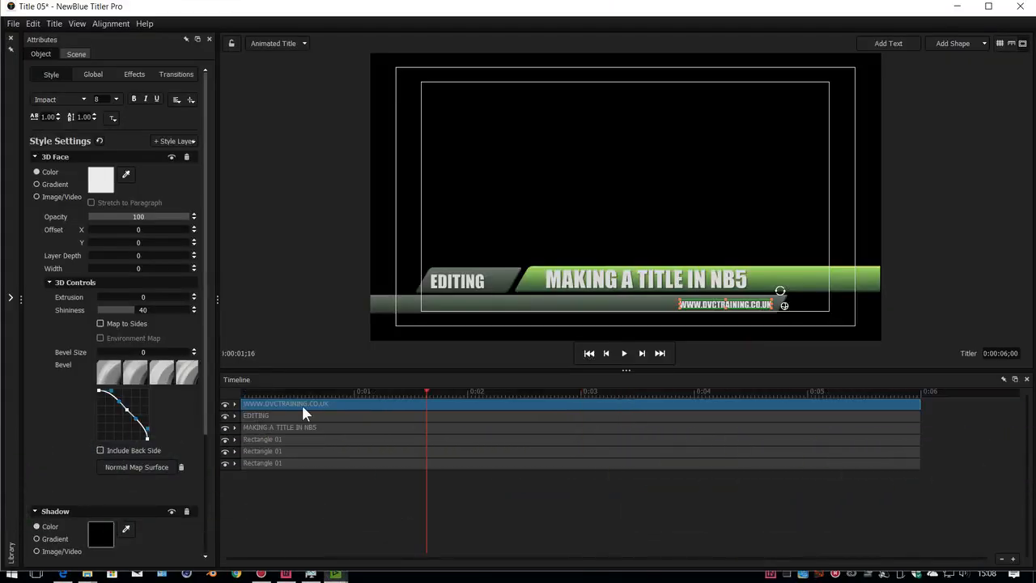
Reorder the layers so EDITING, MAKING A TITLE IN NB5 and the web address each sit directly above their own rectangle.
{"action": "left_click_drag", "start_coordinate": [299, 455], "coordinate": [293, 412]}
{"action": "left_click", "coordinate": [298, 460]}
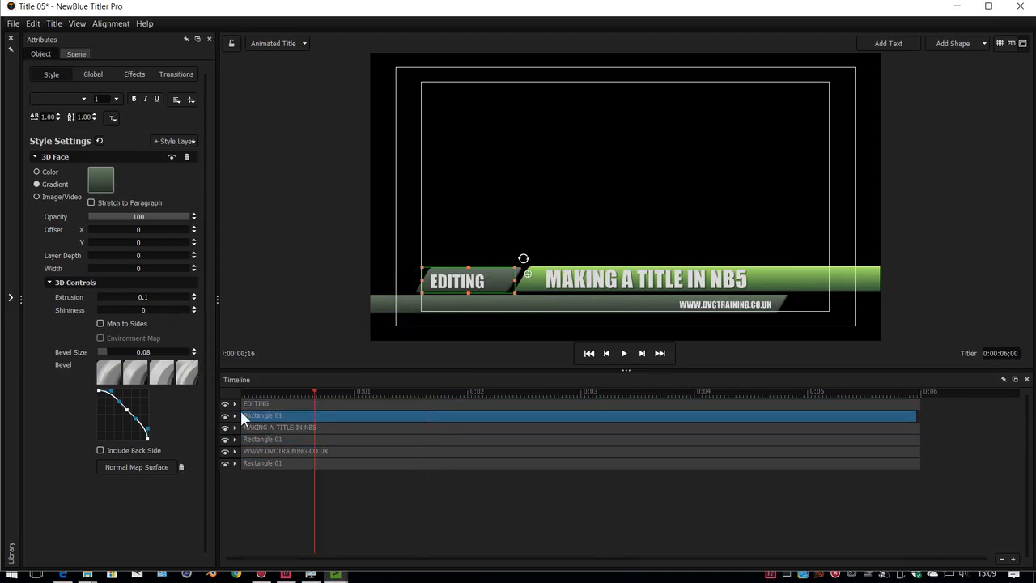
{"action": "left_click", "coordinate": [279, 403]}
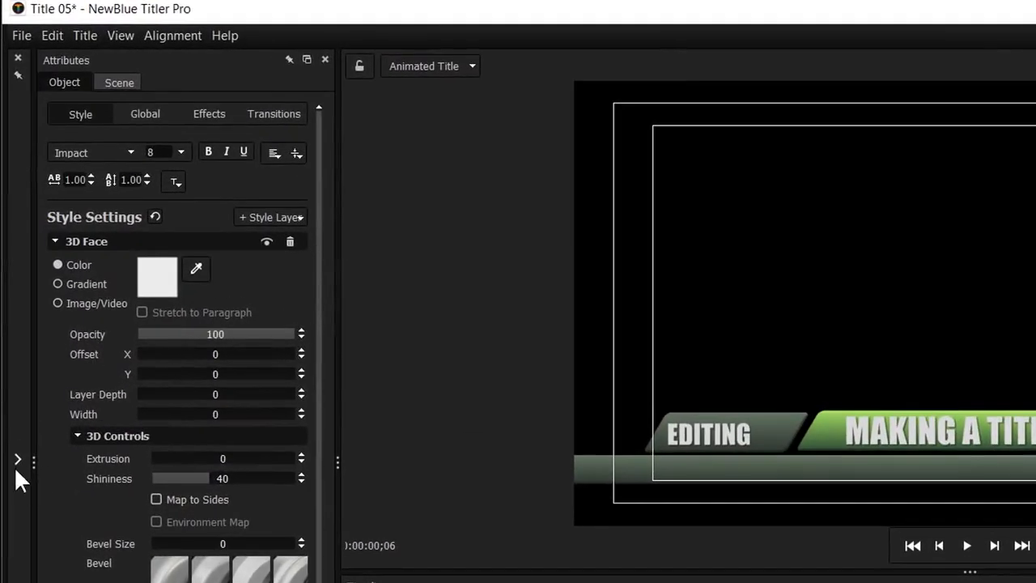
Apply the Fast Left preset from the Fly In transitions to the start of the short rectangle and the EDITING text.
{"action": "left_click", "coordinate": [15, 460]}
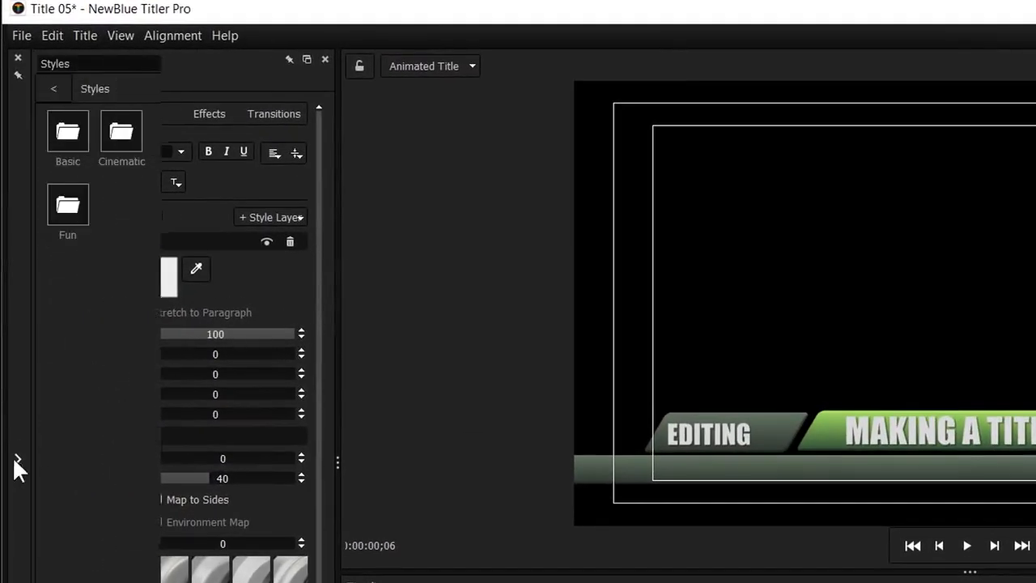
{"action": "left_click", "coordinate": [72, 62]}
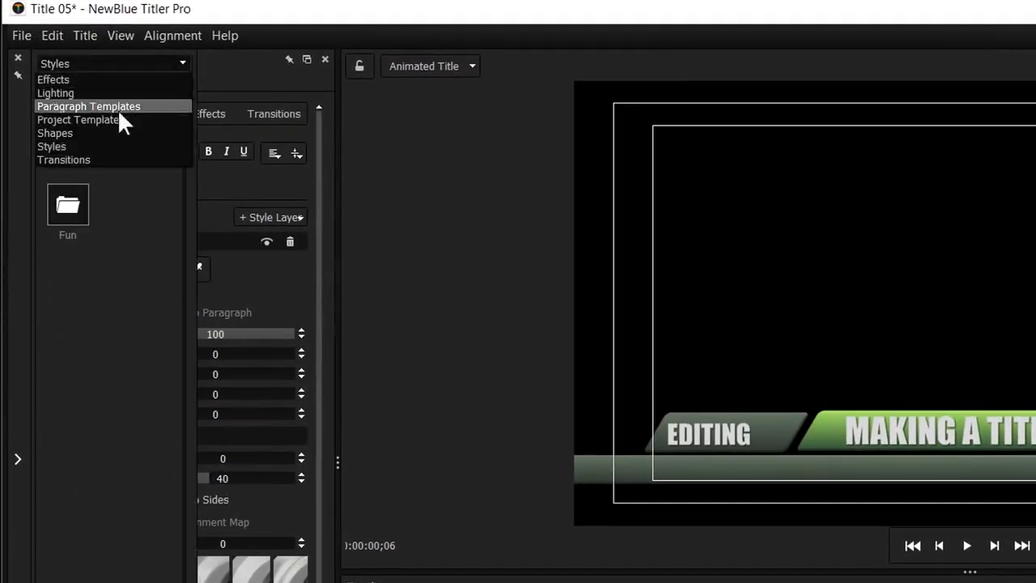
{"action": "left_click", "coordinate": [80, 159]}
{"action": "double_click", "coordinate": [68, 127]}
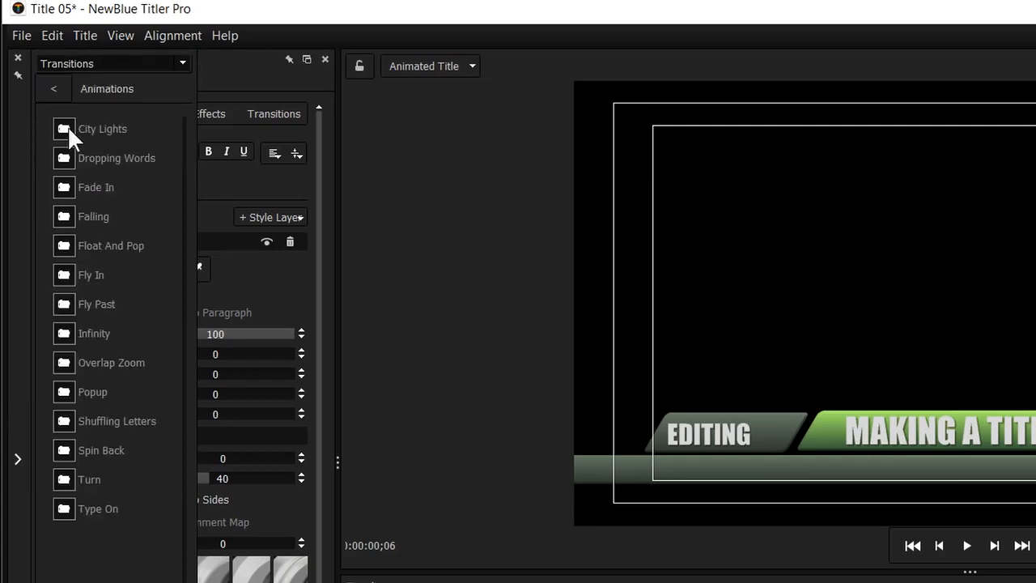
{"action": "double_click", "coordinate": [57, 277]}
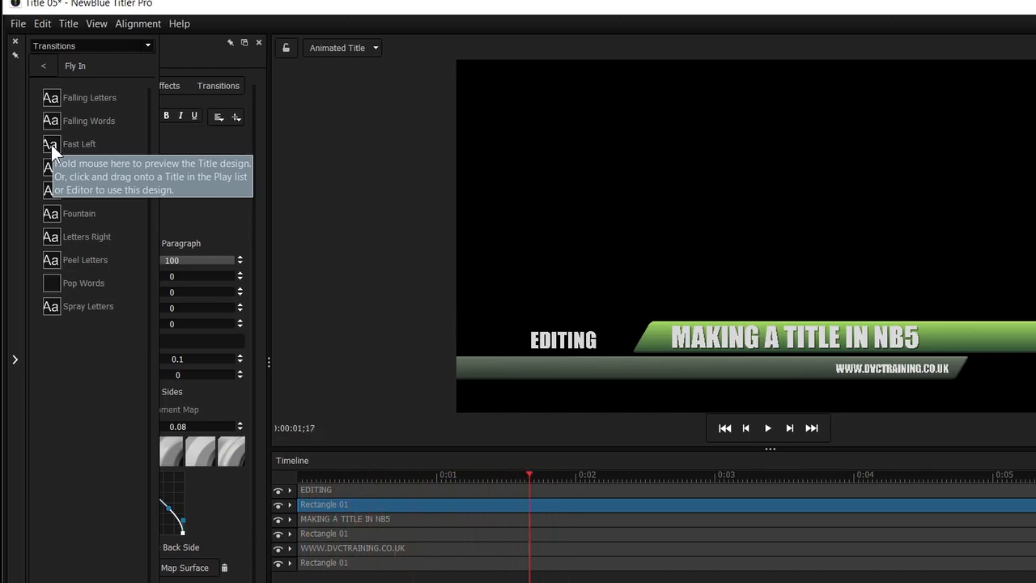
{"action": "left_click_drag", "start_coordinate": [47, 142], "coordinate": [356, 508]}
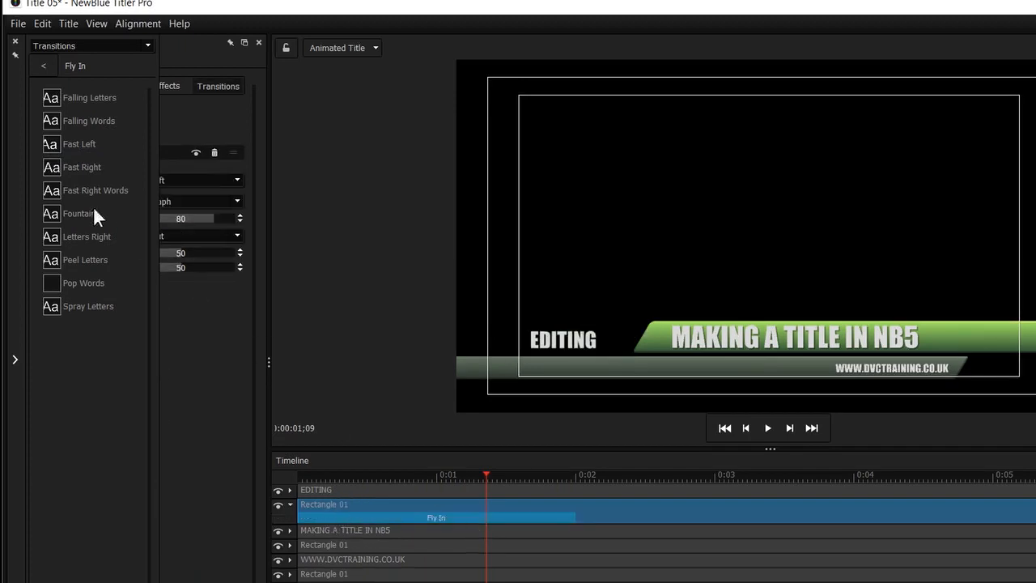
{"action": "left_click_drag", "start_coordinate": [50, 143], "coordinate": [342, 492]}
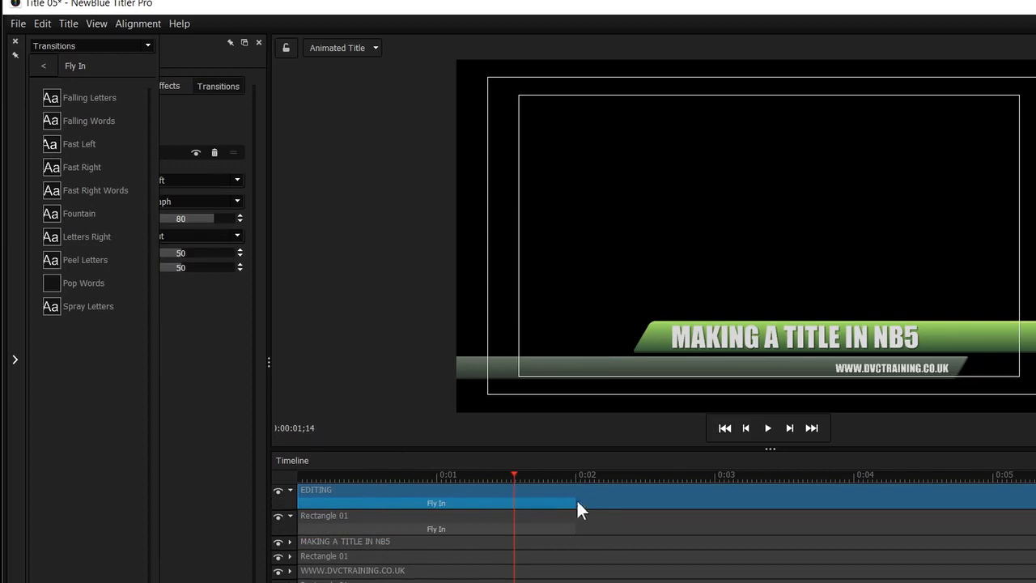
Shorten the Fly In transitions on the EDITING text and its rectangle to about one second and preview the animation.
{"action": "left_click_drag", "start_coordinate": [577, 502], "coordinate": [430, 502]}
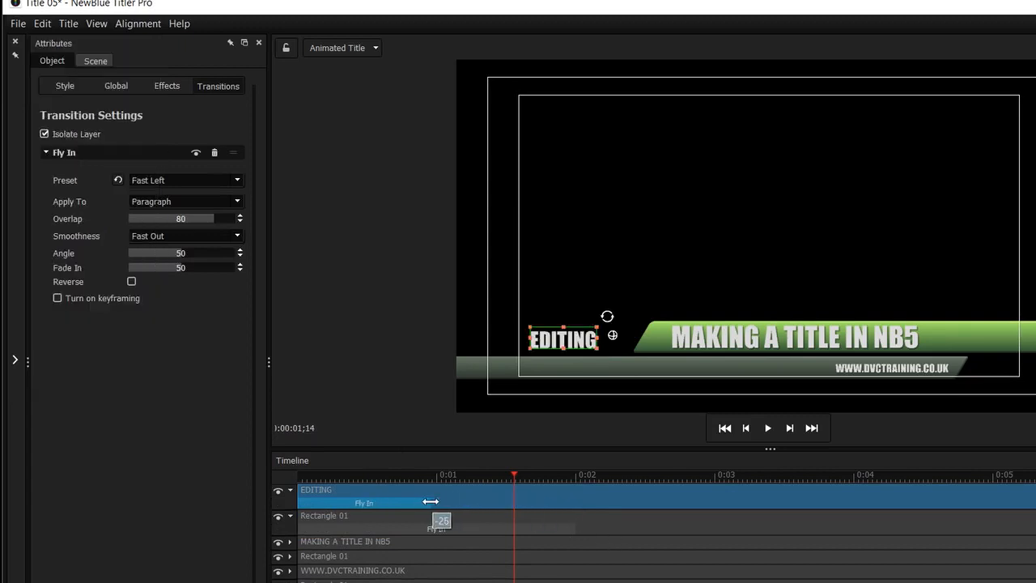
{"action": "left_click_drag", "start_coordinate": [575, 529], "coordinate": [425, 529]}
{"action": "left_click", "coordinate": [768, 428]}
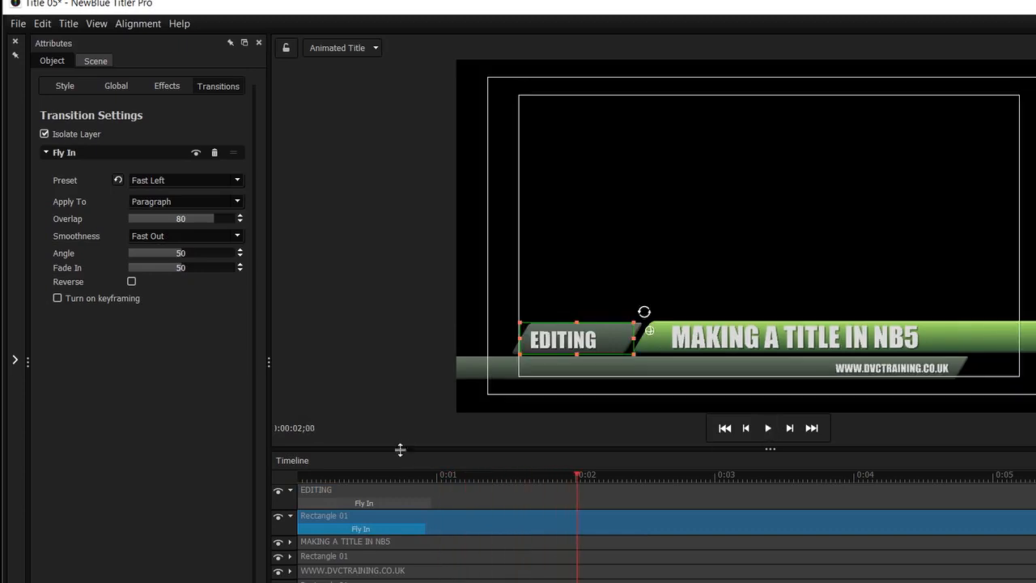
{"action": "left_click_drag", "start_coordinate": [267, 474], "coordinate": [422, 474]}
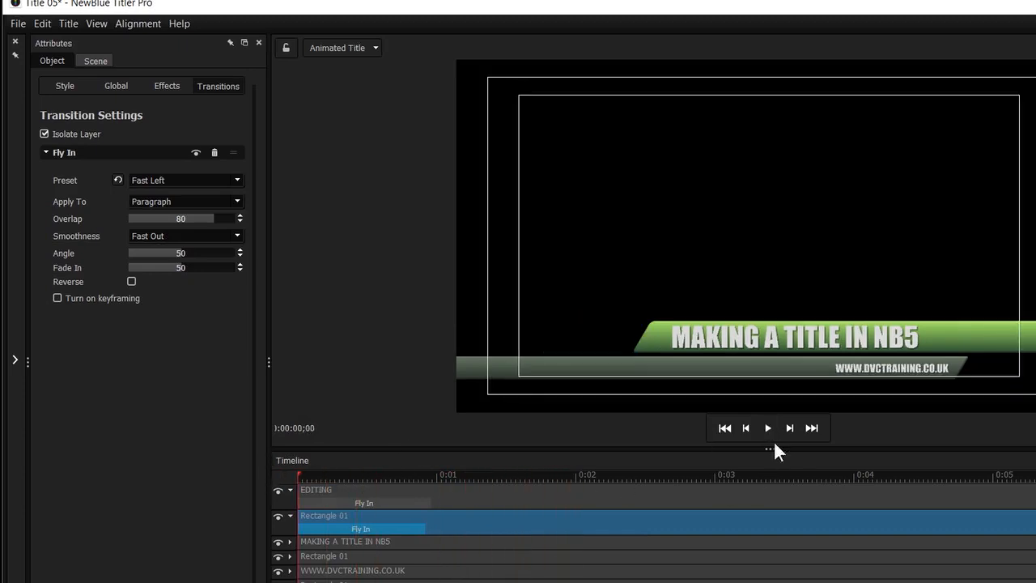
{"action": "left_click", "coordinate": [768, 428]}
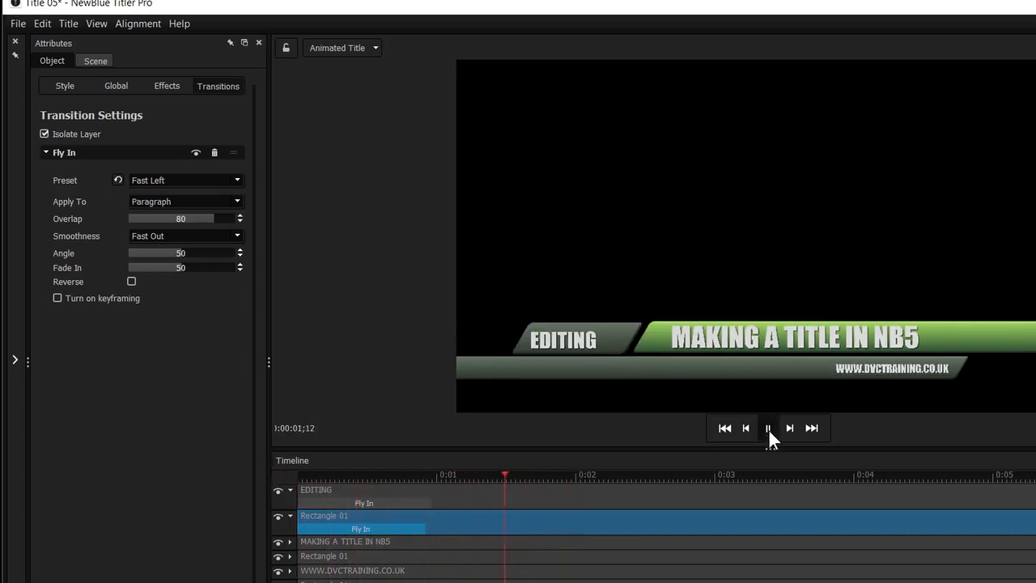
{"action": "left_click", "coordinate": [768, 428]}
{"action": "left_click_drag", "start_coordinate": [382, 476], "coordinate": [366, 471]}
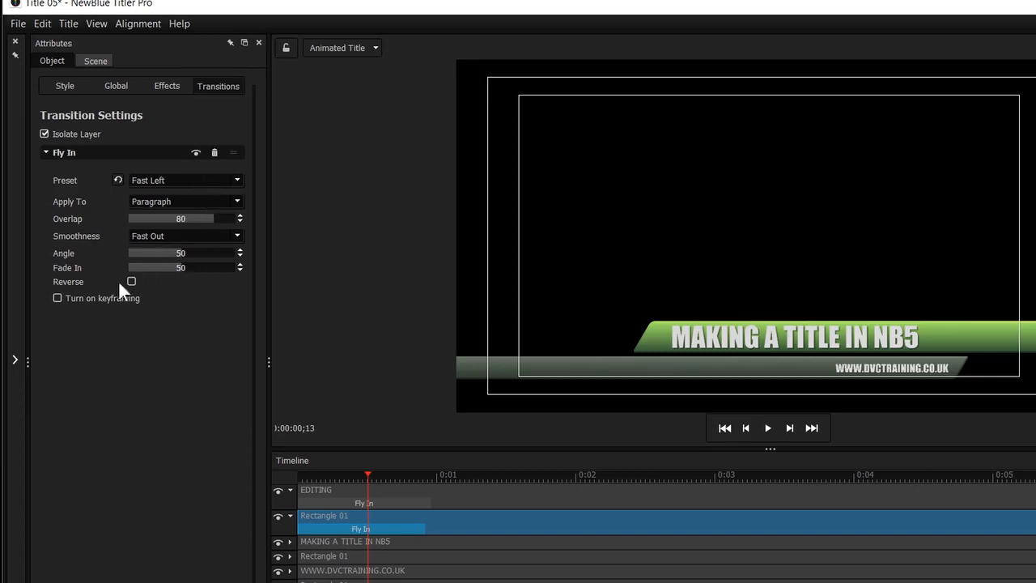
Set the Fly In smoothness to Normal for both the short rectangle and the EDITING text, and play the result.
{"action": "left_click", "coordinate": [162, 235]}
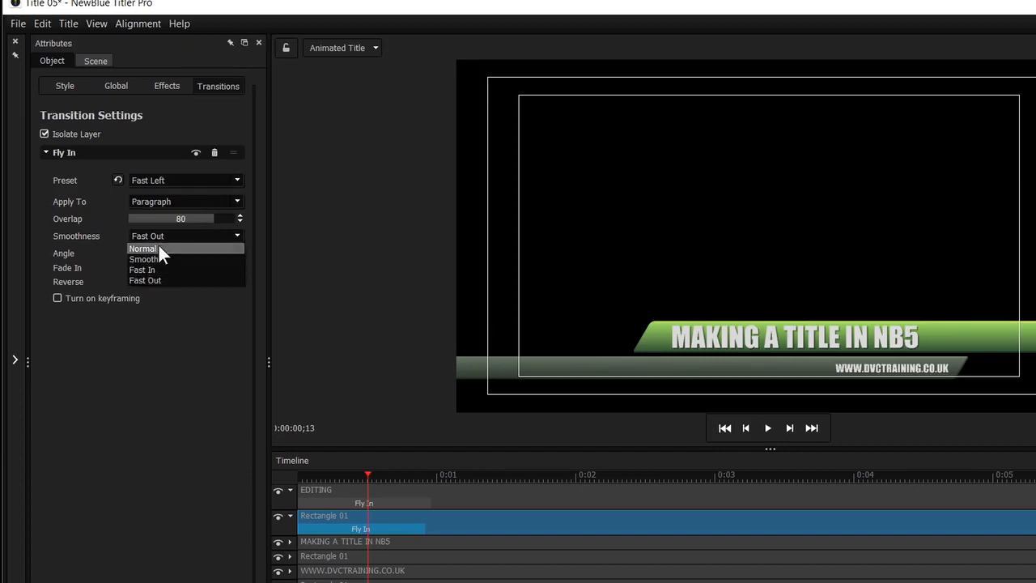
{"action": "left_click", "coordinate": [159, 245]}
{"action": "left_click", "coordinate": [382, 504]}
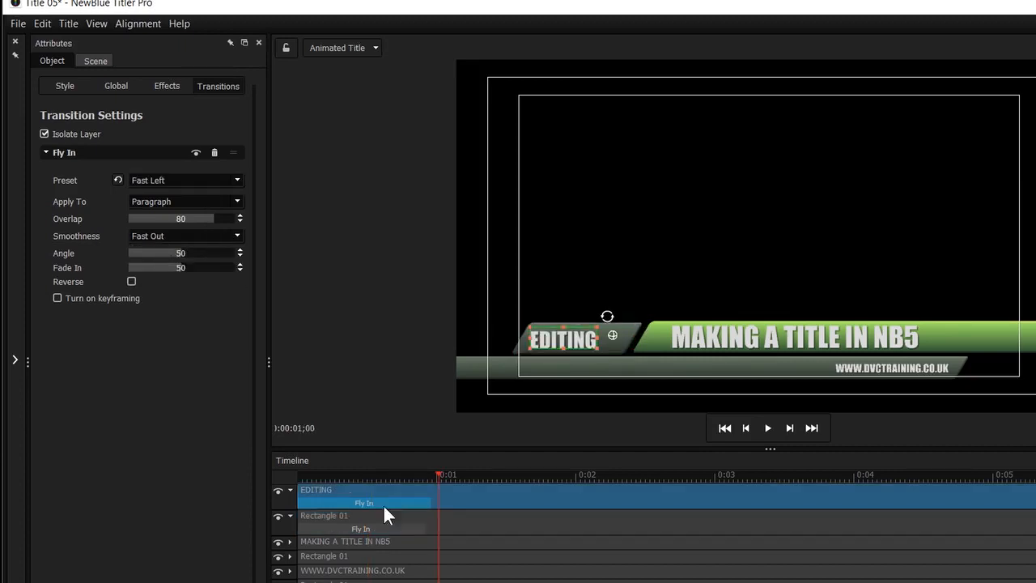
{"action": "left_click", "coordinate": [150, 237]}
{"action": "left_click", "coordinate": [767, 428]}
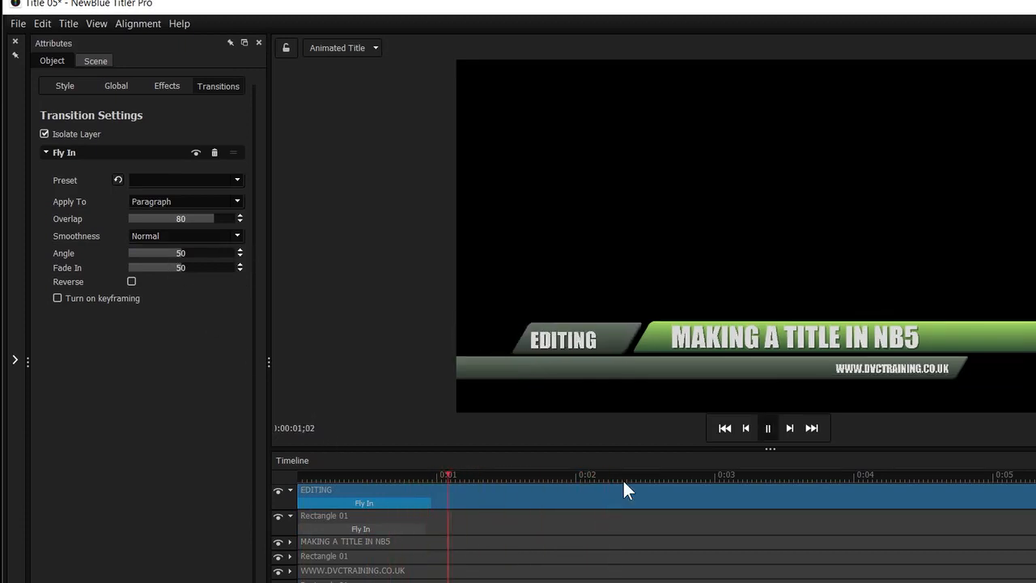
{"action": "left_click", "coordinate": [427, 489]}
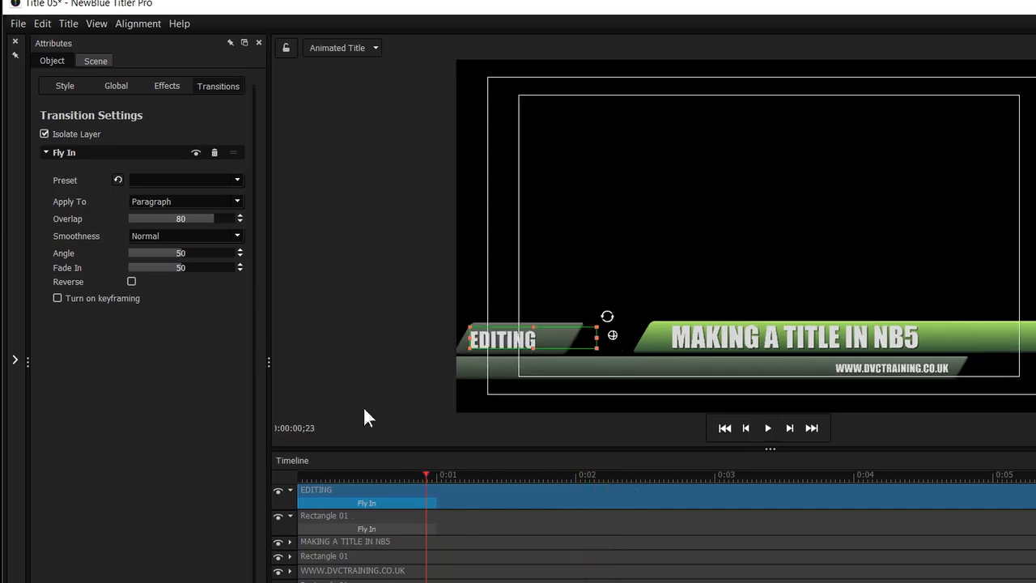
Add a Fast Left transition at the end of the EDITING text, starting at about 0:05, with Normal smoothness.
{"action": "left_click", "coordinate": [16, 360]}
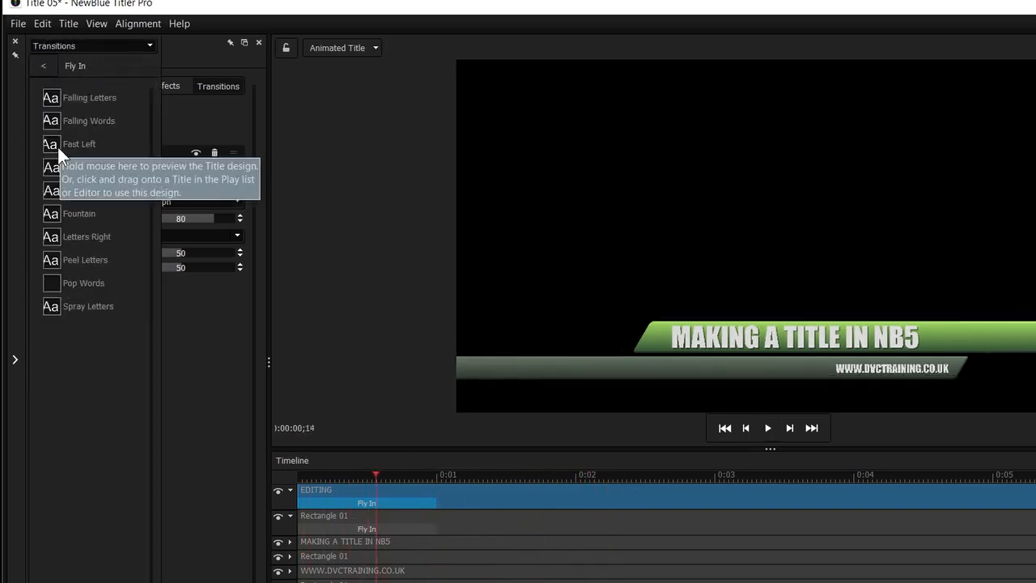
{"action": "left_click_drag", "start_coordinate": [58, 147], "coordinate": [1004, 527]}
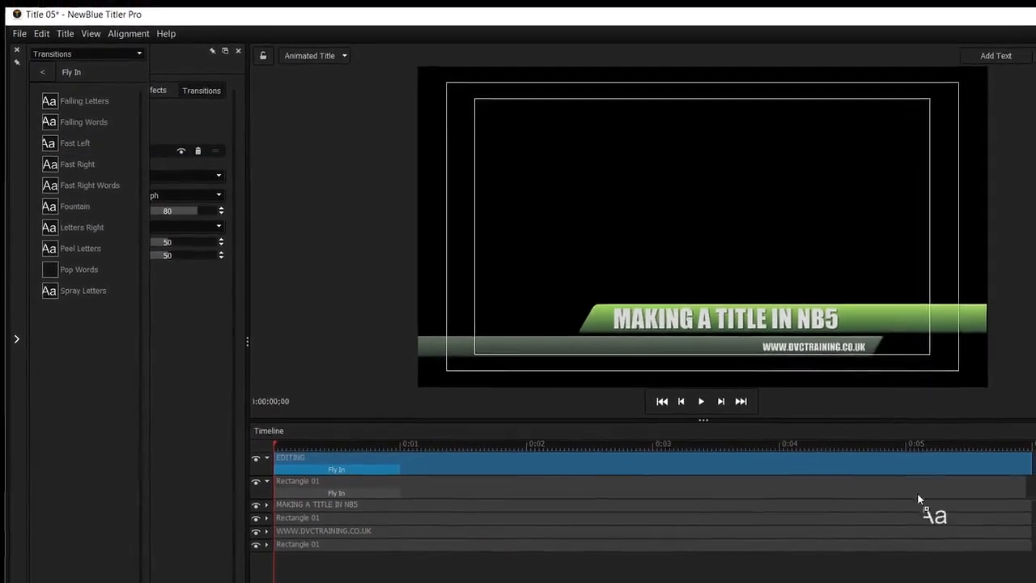
{"action": "left_click_drag", "start_coordinate": [918, 494], "coordinate": [901, 478]}
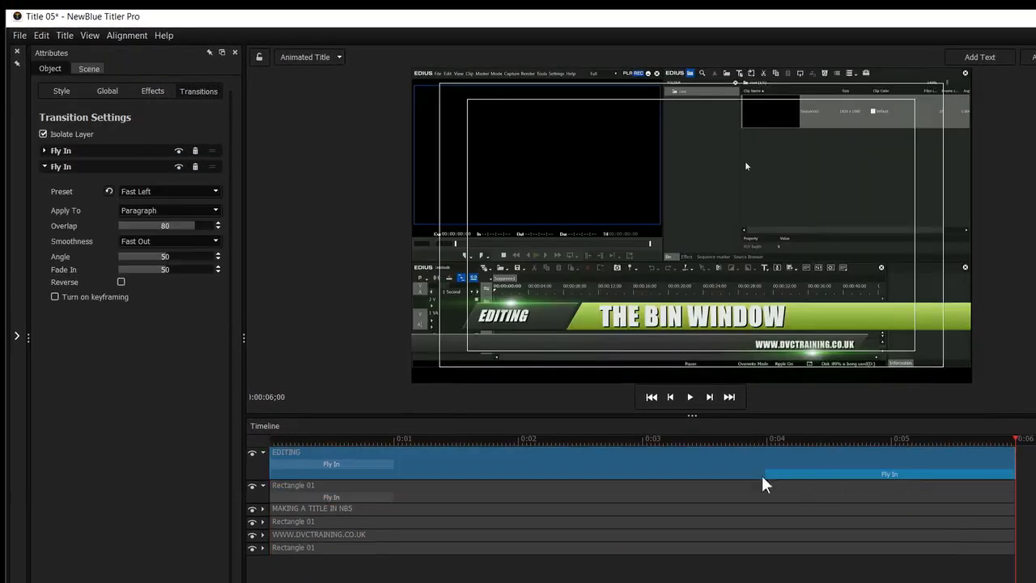
{"action": "left_click_drag", "start_coordinate": [766, 470], "coordinate": [897, 454]}
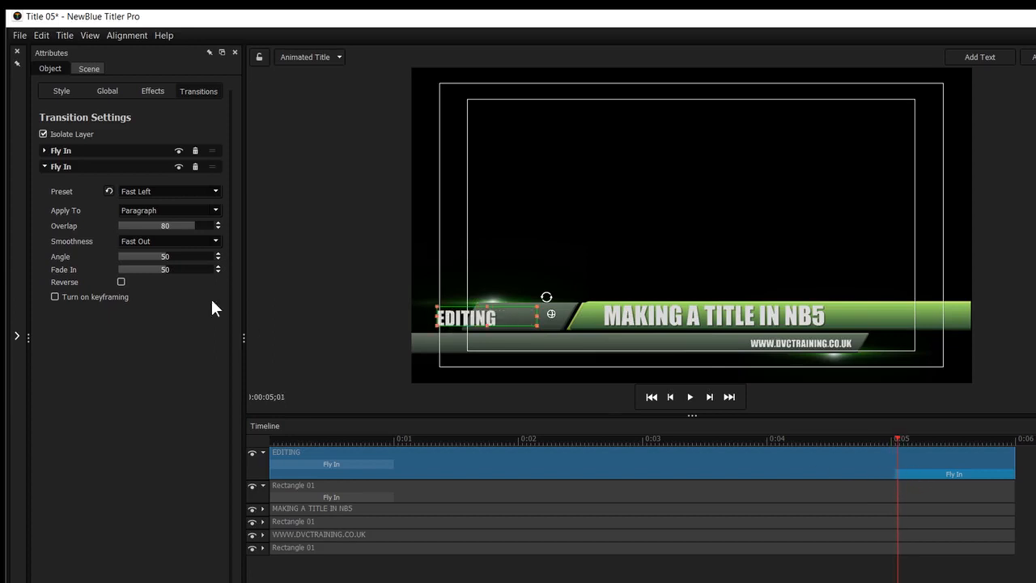
{"action": "left_click", "coordinate": [148, 239]}
{"action": "left_click", "coordinate": [143, 252]}
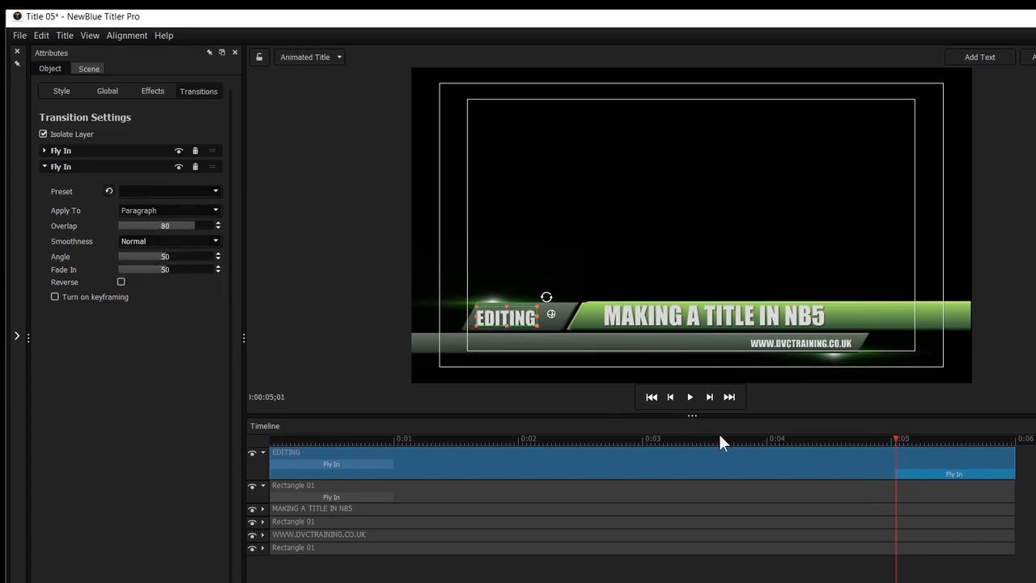
Add a matching one-second Fast Left transition with Normal smoothness to the end of the EDITING rectangle and preview it.
{"action": "left_click", "coordinate": [16, 335]}
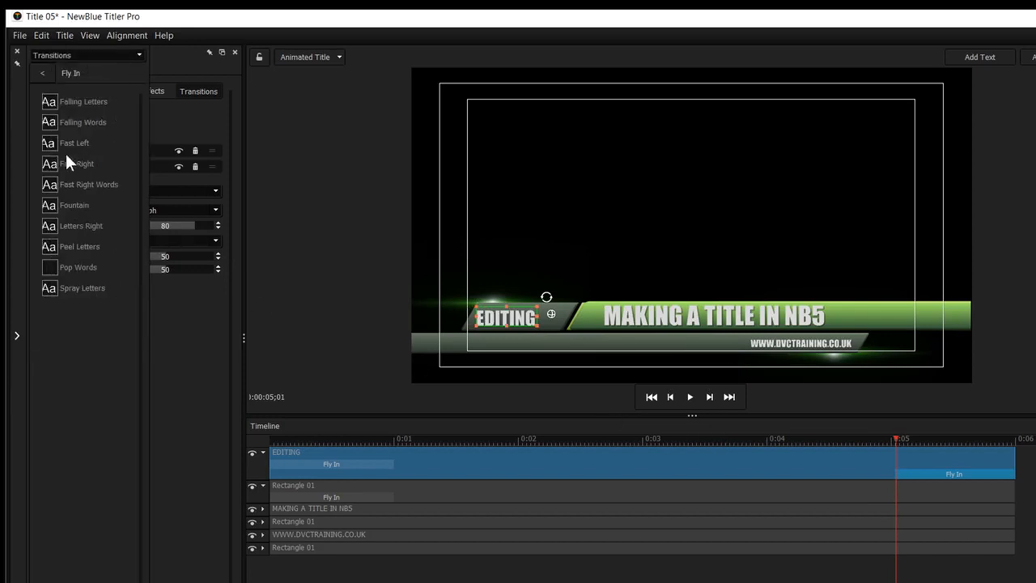
{"action": "left_click_drag", "start_coordinate": [51, 142], "coordinate": [948, 500]}
{"action": "left_click_drag", "start_coordinate": [768, 507], "coordinate": [896, 502]}
{"action": "left_click", "coordinate": [690, 397]}
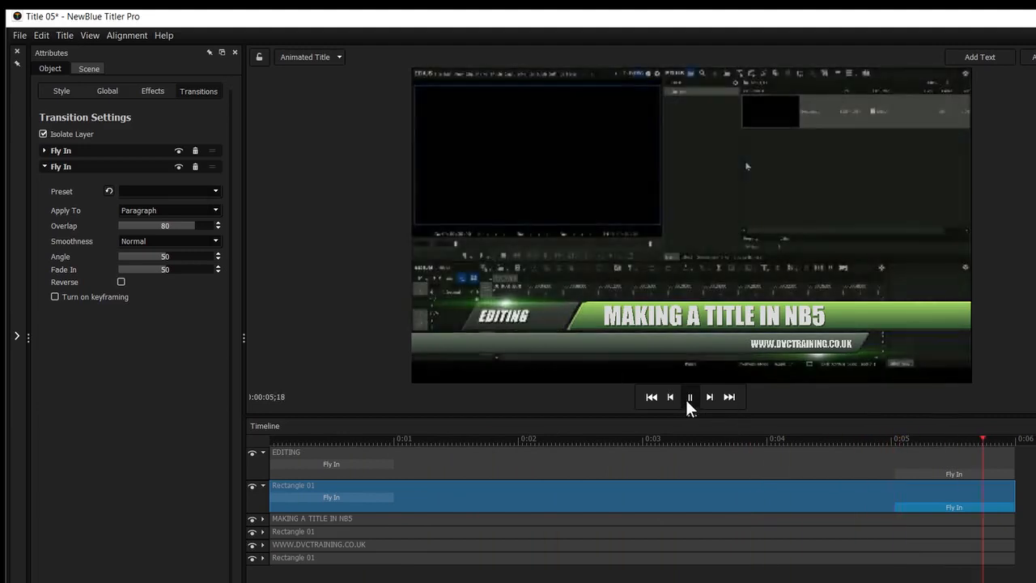
{"action": "left_click", "coordinate": [689, 397]}
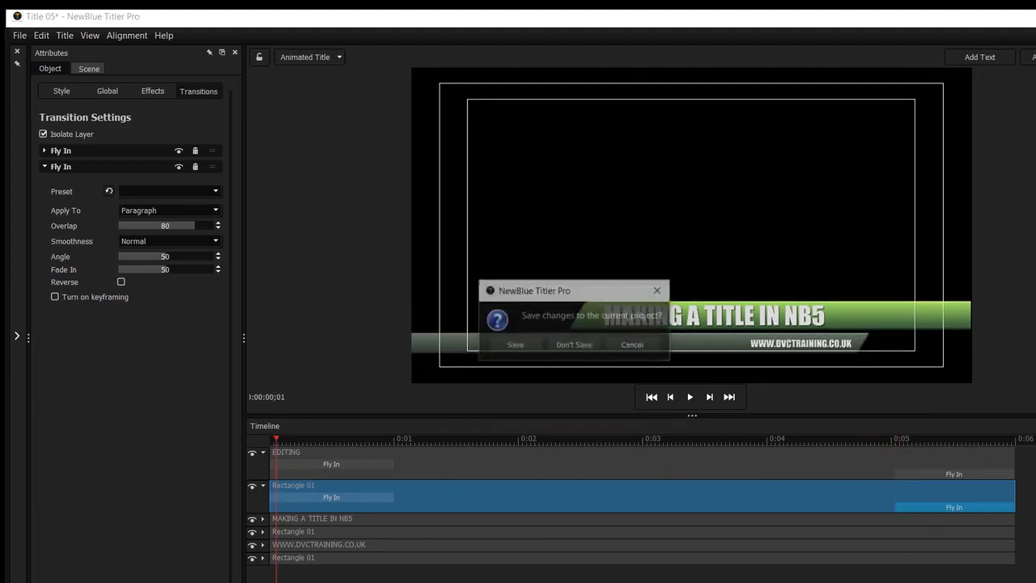
Save the title, return to the EDIUS timeline, and set the Title 05 clip's duration to 6 seconds.
{"action": "left_click", "coordinate": [517, 345]}
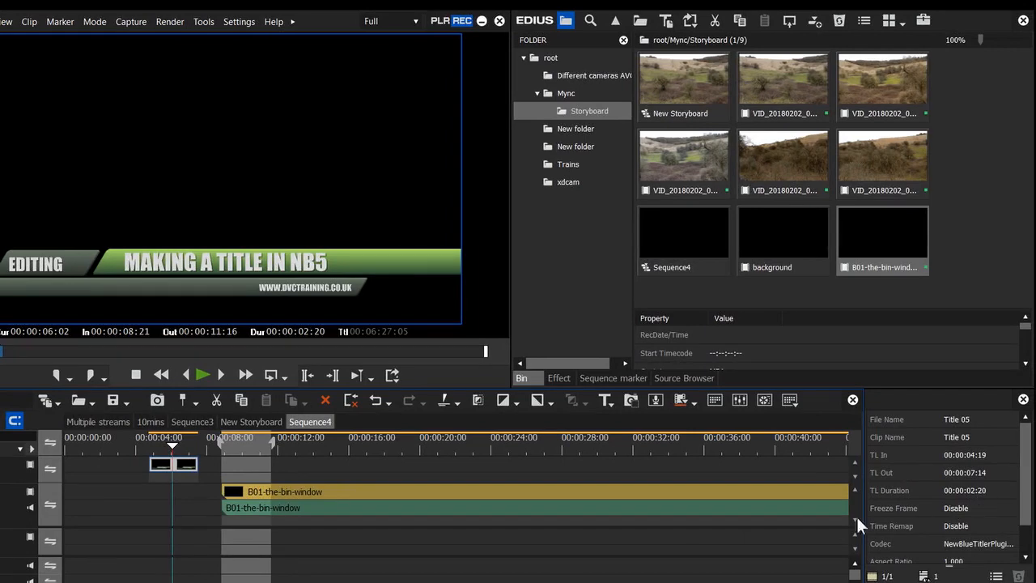
{"action": "right_click", "coordinate": [191, 464]}
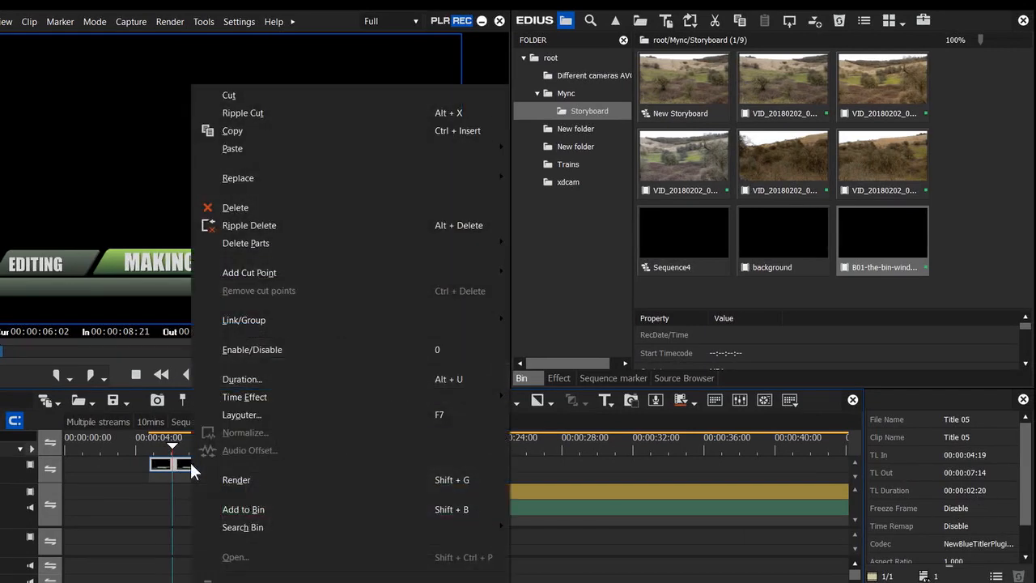
{"action": "left_click", "coordinate": [236, 380]}
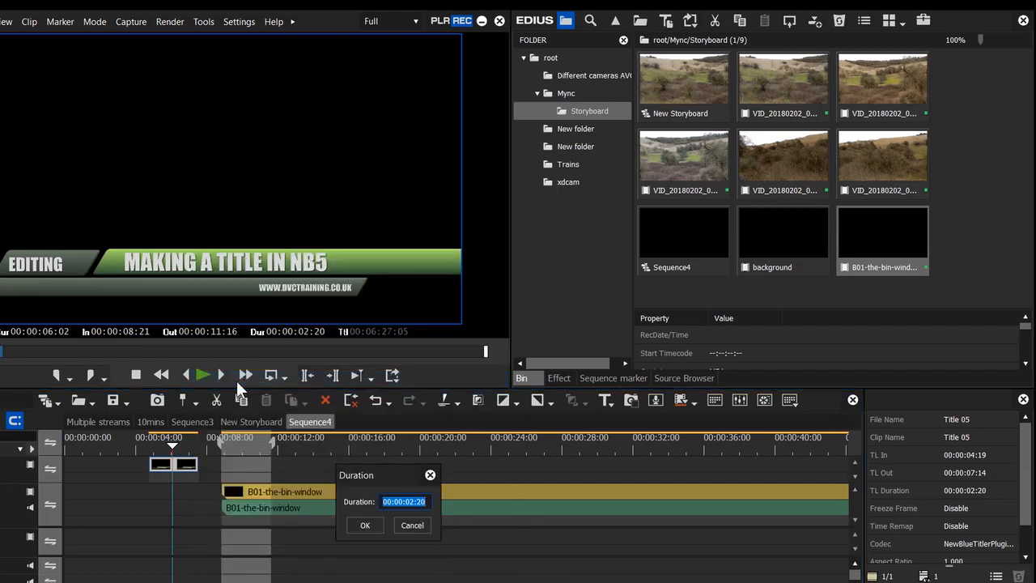
{"action": "type", "text": "6"}
{"action": "left_click", "coordinate": [362, 526]}
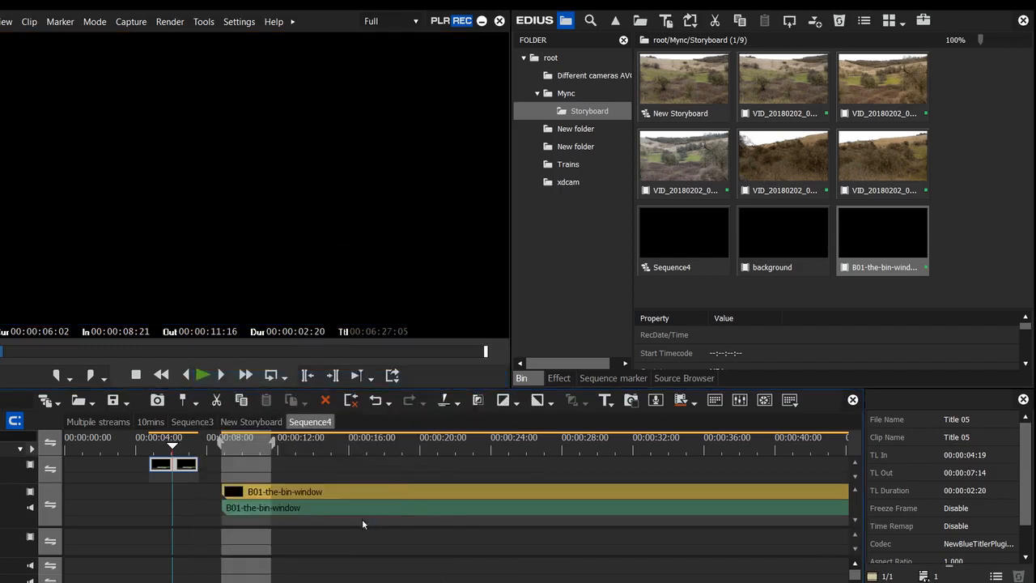
Move the B01-the-bin-window clip further along the EDIUS timeline and reopen Title 05 in NewBlue Titler Pro.
{"action": "left_click_drag", "start_coordinate": [211, 439], "coordinate": [236, 447]}
{"action": "left_click_drag", "start_coordinate": [294, 500], "coordinate": [499, 499]}
{"action": "double_click", "coordinate": [152, 458]}
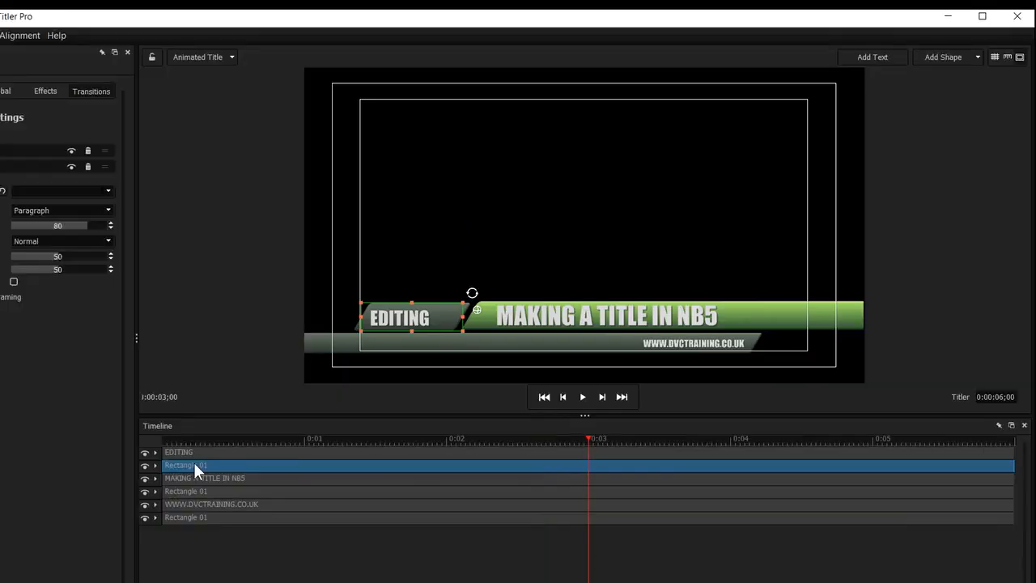
Nudge the EDITING text slightly to the right inside its rectangle and preview the opening animation.
{"action": "left_click", "coordinate": [583, 396]}
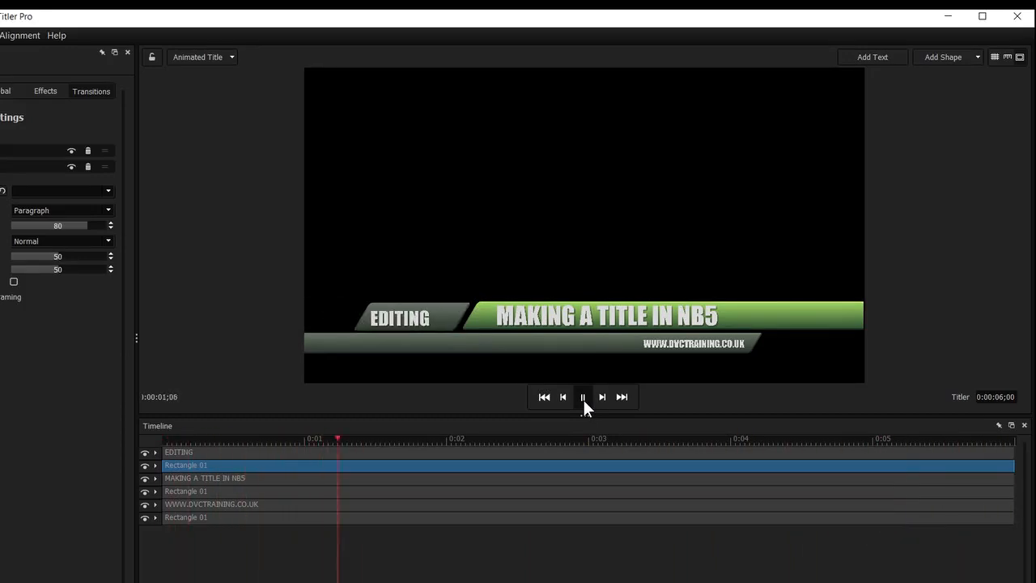
{"action": "left_click", "coordinate": [583, 396]}
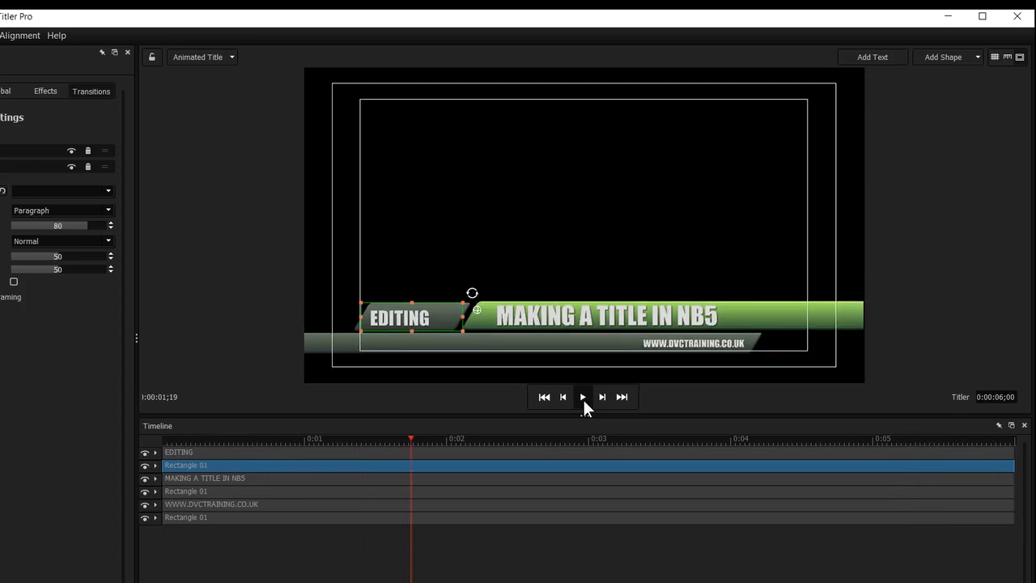
{"action": "left_click", "coordinate": [409, 318]}
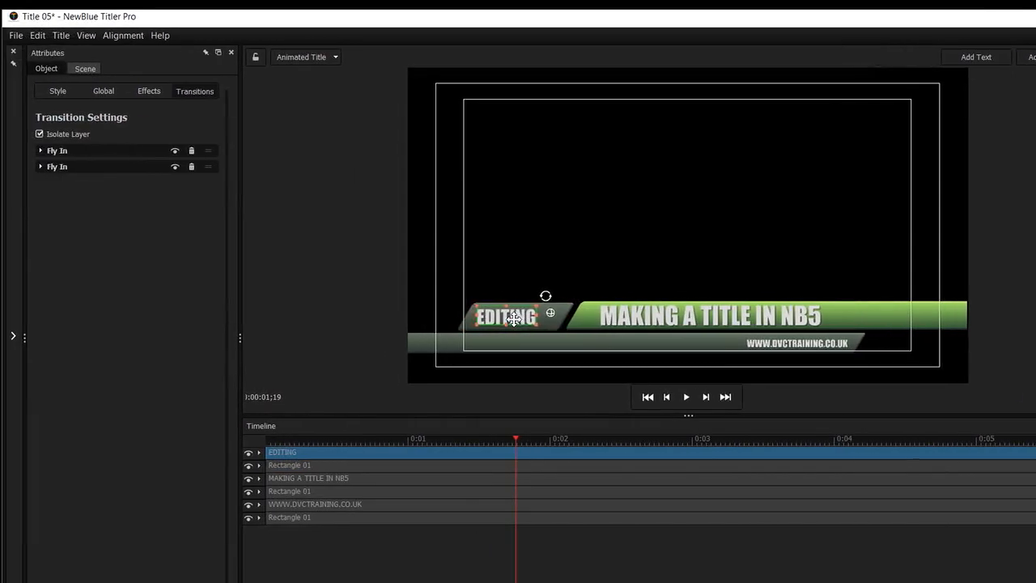
{"action": "key", "text": "Right"}
{"action": "key", "text": "Right"}
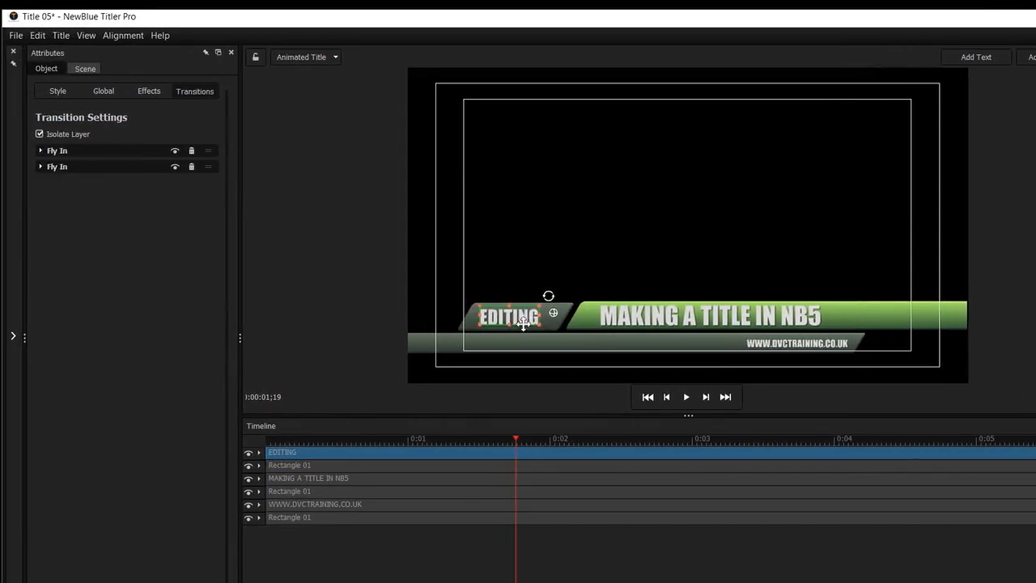
{"action": "left_click", "coordinate": [306, 442]}
{"action": "left_click", "coordinate": [686, 397]}
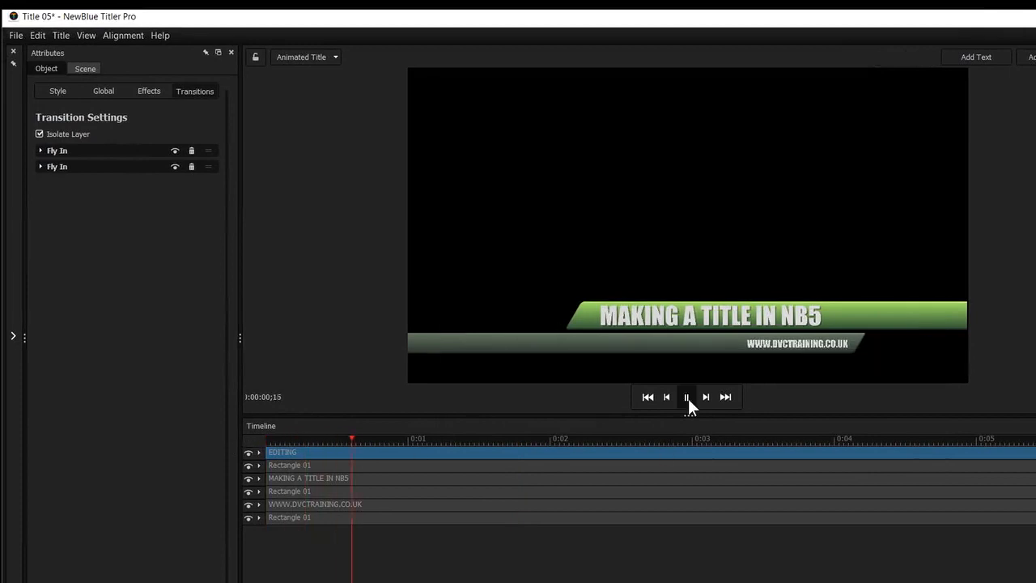
{"action": "left_click", "coordinate": [687, 397]}
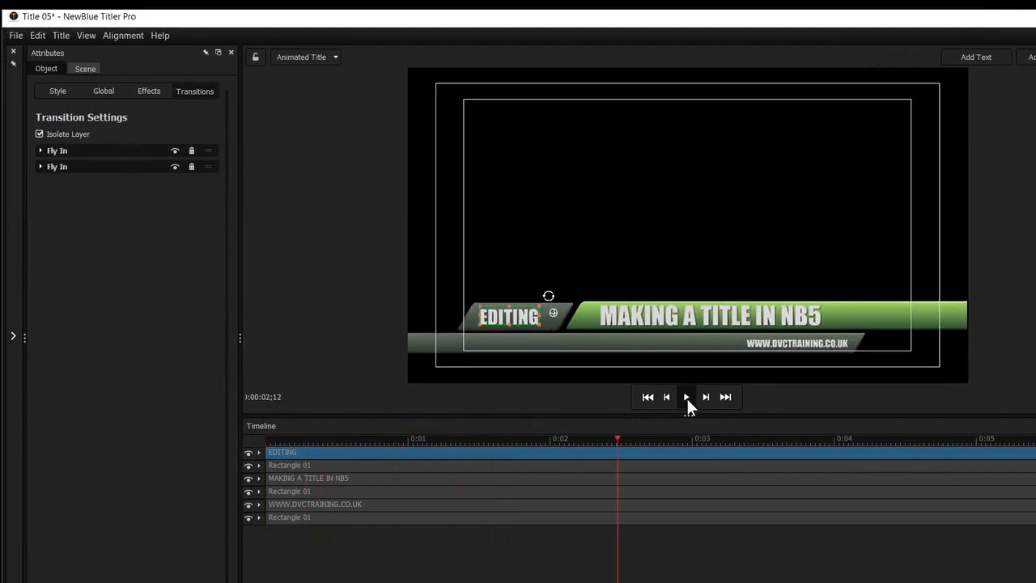
Pin the library open and add Fast Right transitions to the start of the MAKING A TITLE IN NB5 text and its green rectangle.
{"action": "left_click", "coordinate": [327, 478]}
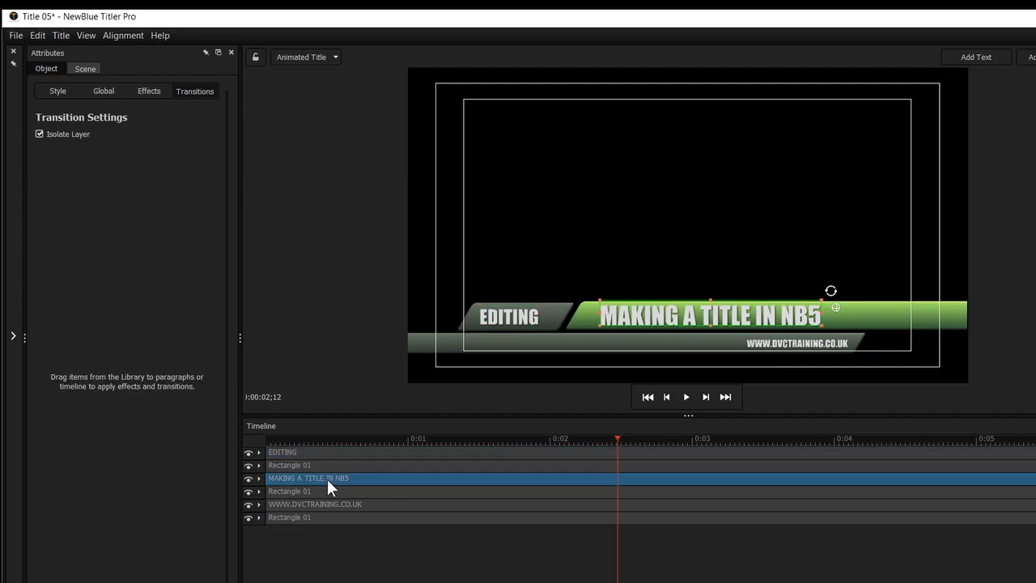
{"action": "left_click", "coordinate": [8, 184]}
{"action": "left_click", "coordinate": [47, 98]}
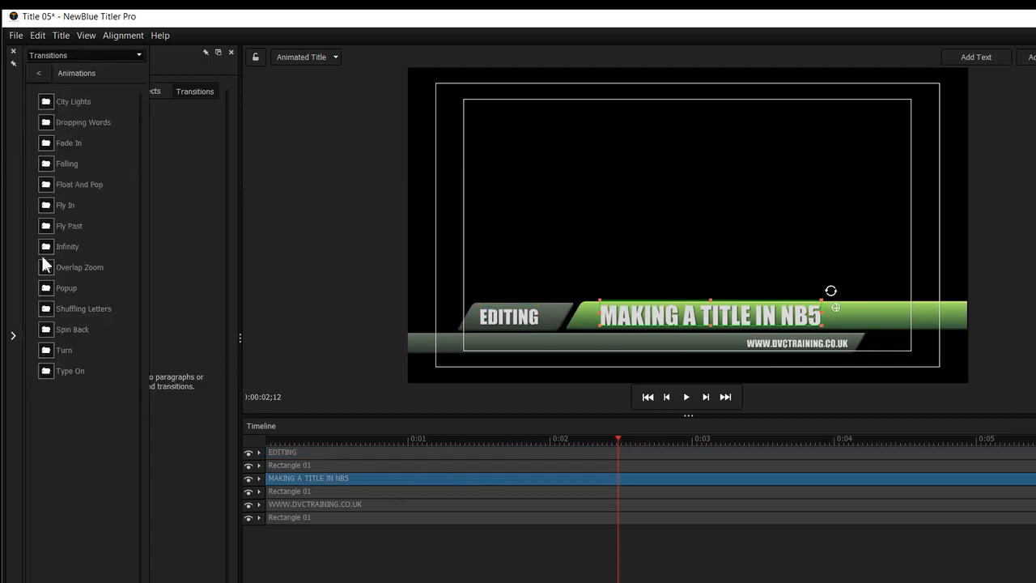
{"action": "double_click", "coordinate": [44, 153]}
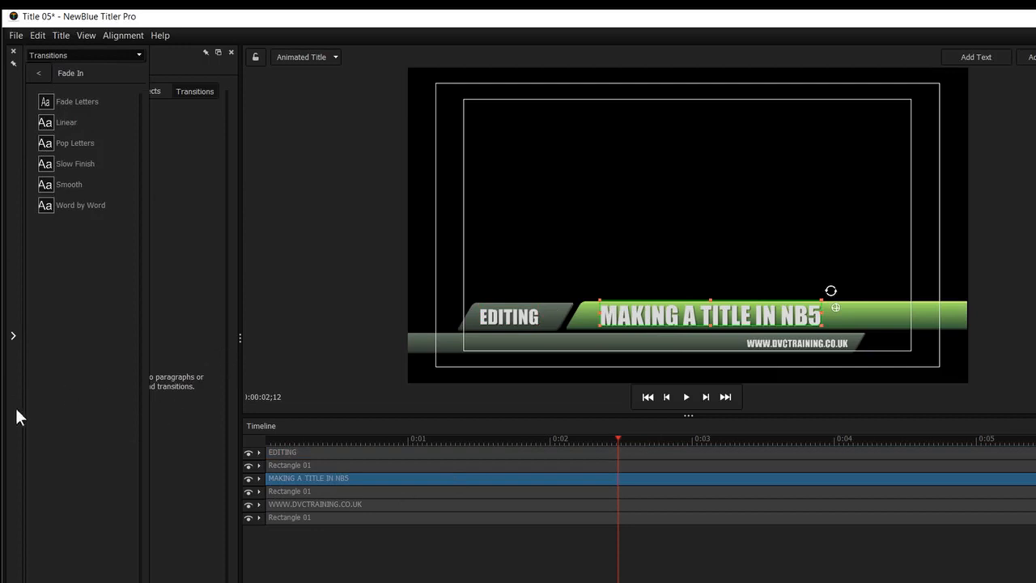
{"action": "left_click", "coordinate": [13, 63]}
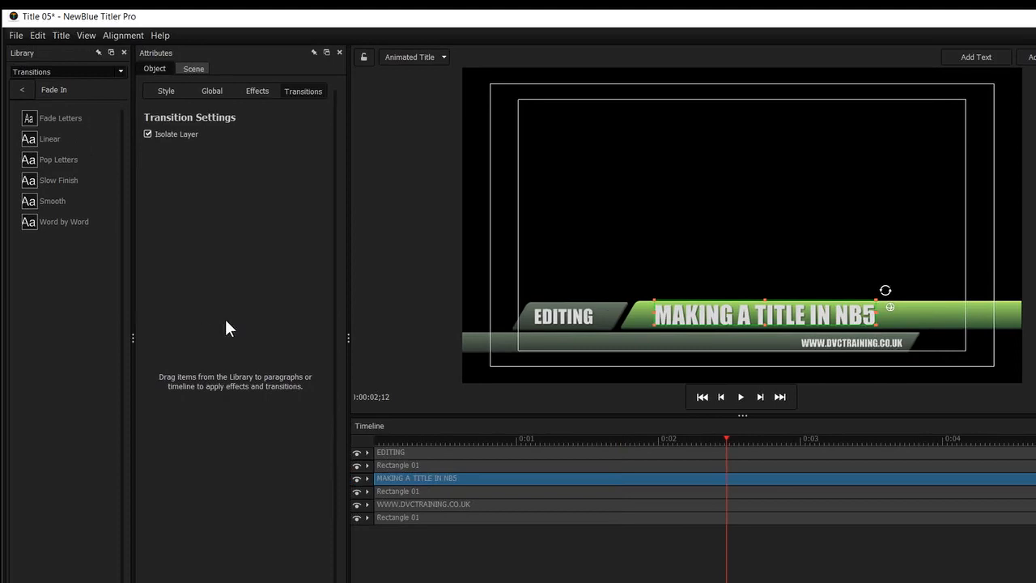
{"action": "left_click", "coordinate": [22, 89]}
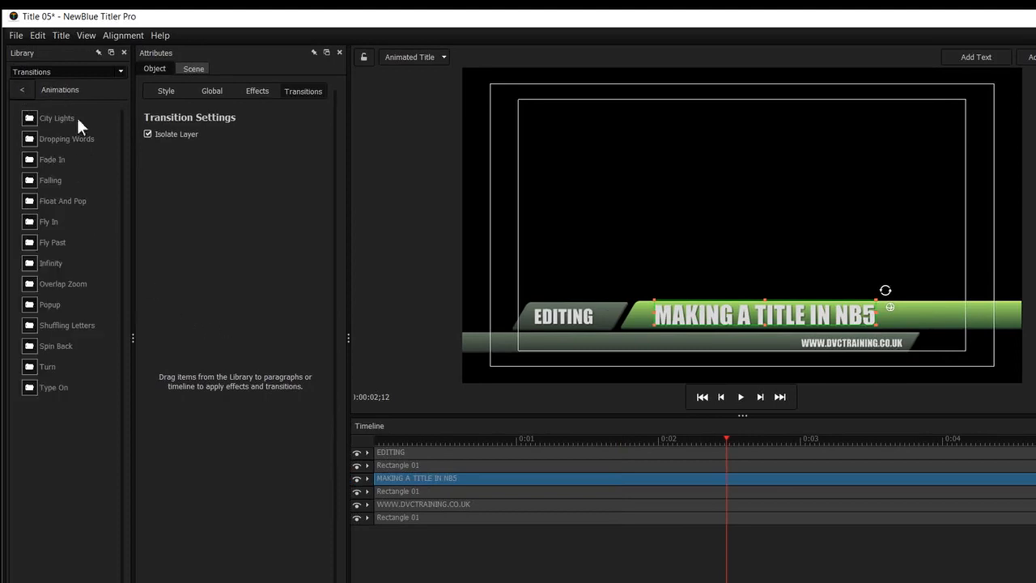
{"action": "left_click", "coordinate": [25, 223]}
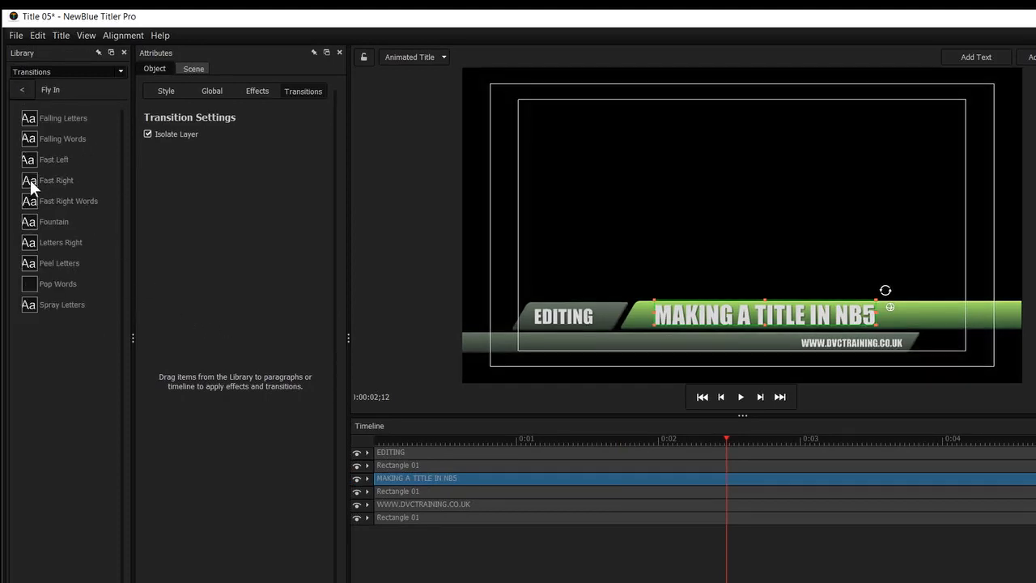
{"action": "mouse_move", "coordinate": [30, 180]}
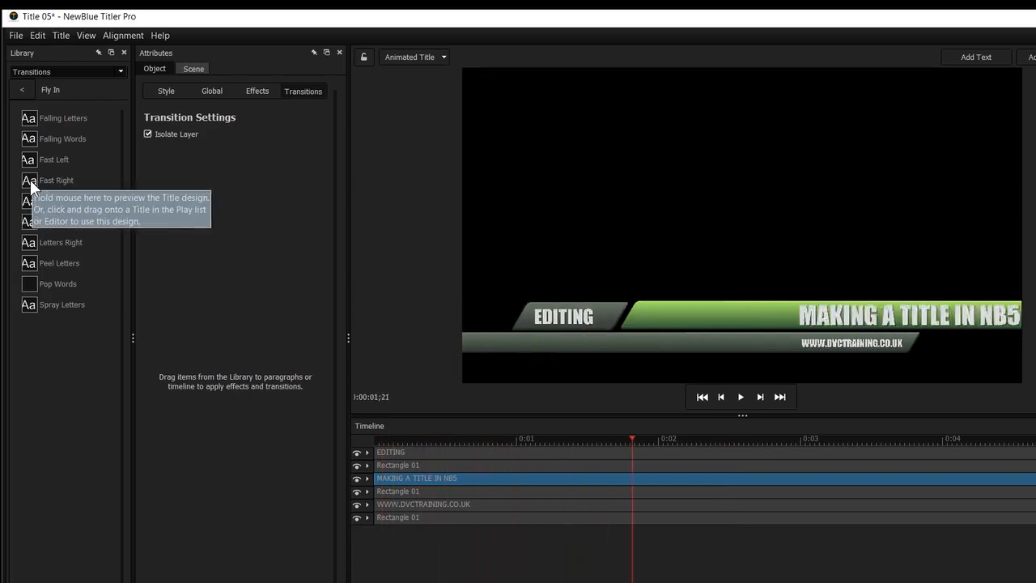
{"action": "left_click_drag", "start_coordinate": [30, 180], "coordinate": [382, 481]}
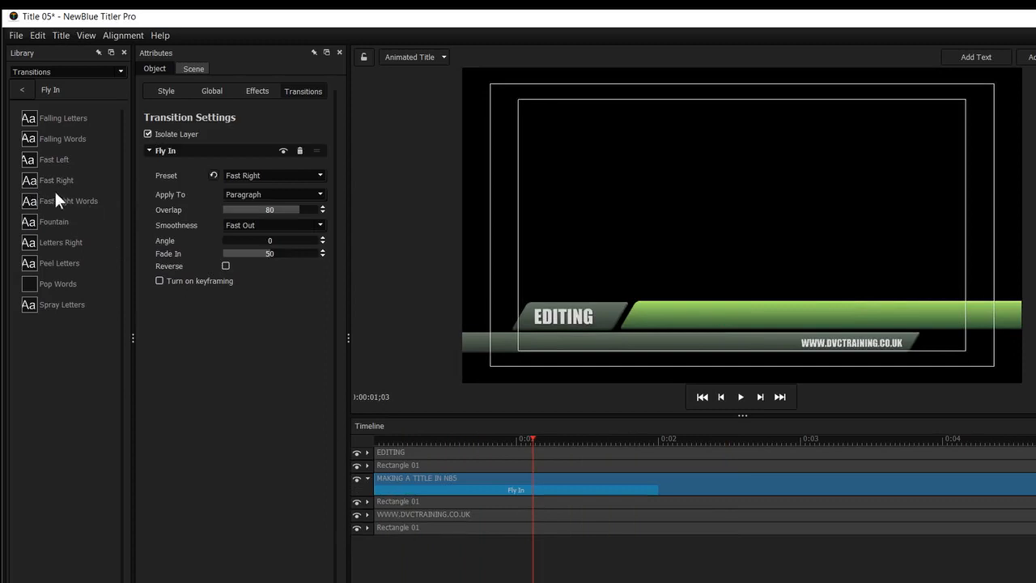
{"action": "left_click_drag", "start_coordinate": [57, 200], "coordinate": [387, 505]}
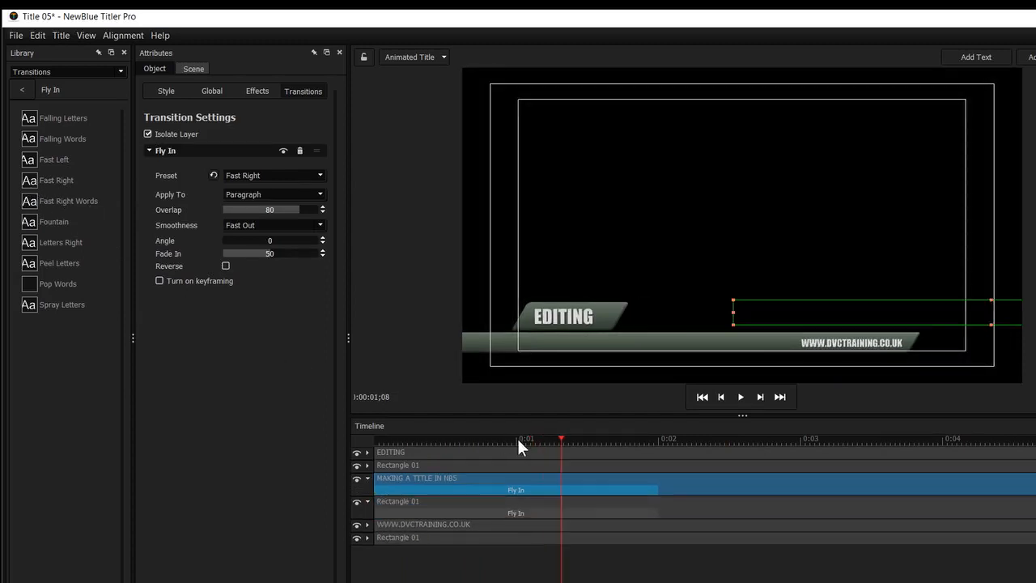
Shorten the opening Fly In transitions on the MAKING A TITLE IN NB5 text and its rectangle to one second.
{"action": "left_click", "coordinate": [517, 438]}
{"action": "left_click_drag", "start_coordinate": [656, 490], "coordinate": [516, 491]}
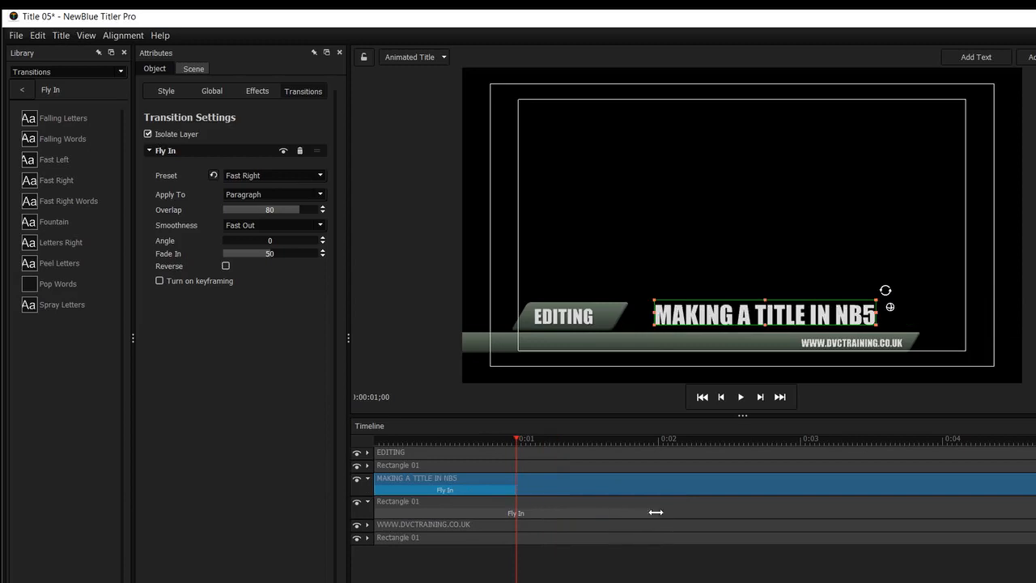
{"action": "left_click_drag", "start_coordinate": [656, 512], "coordinate": [515, 520]}
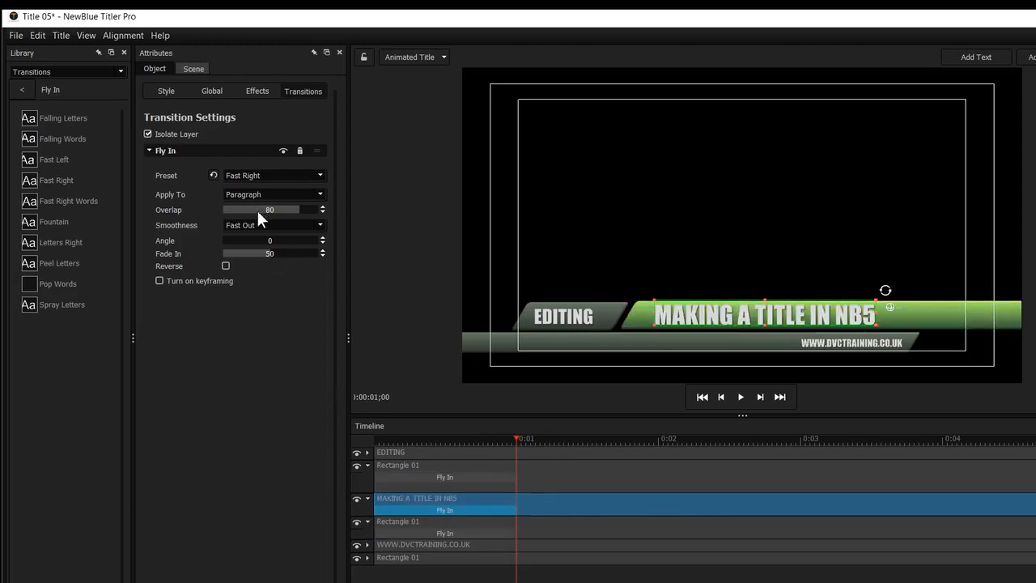
Set the opening Fly In smoothness to Normal for the MAKING A TITLE IN NB5 text and its rectangle, and preview it.
{"action": "left_click", "coordinate": [256, 225]}
{"action": "left_click", "coordinate": [257, 233]}
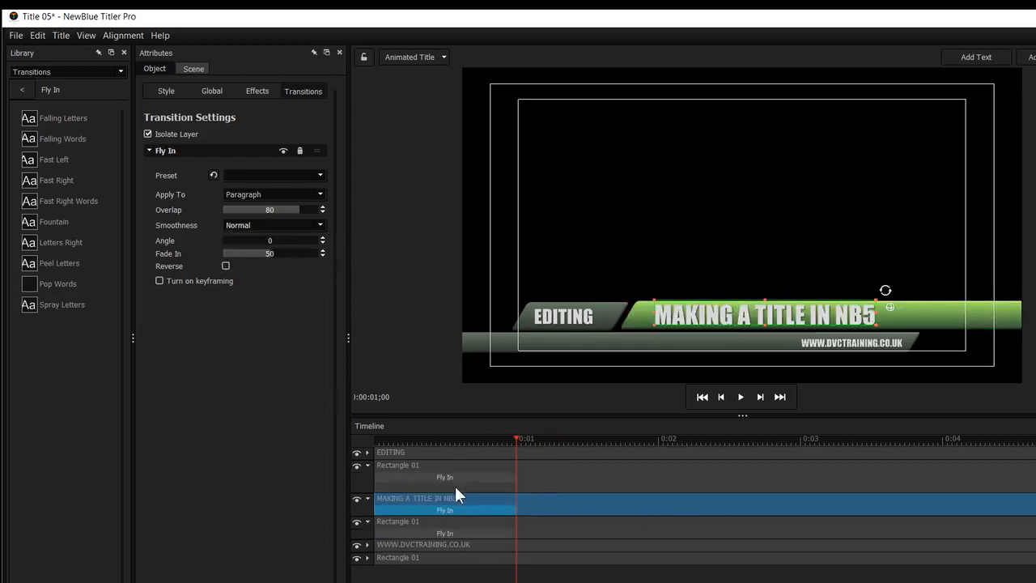
{"action": "left_click", "coordinate": [466, 537]}
{"action": "left_click", "coordinate": [259, 227]}
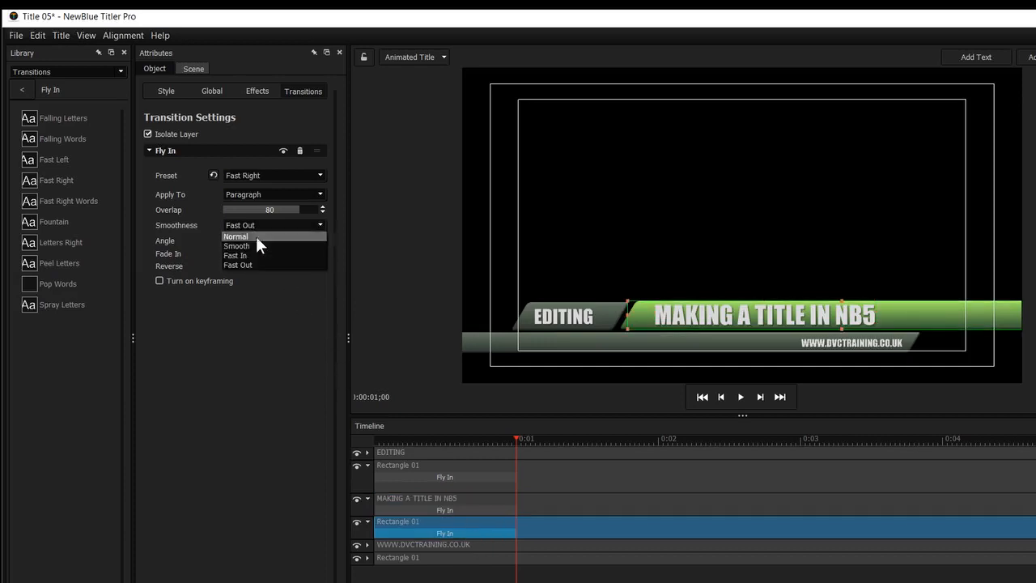
{"action": "left_click", "coordinate": [256, 236]}
{"action": "left_click", "coordinate": [739, 397]}
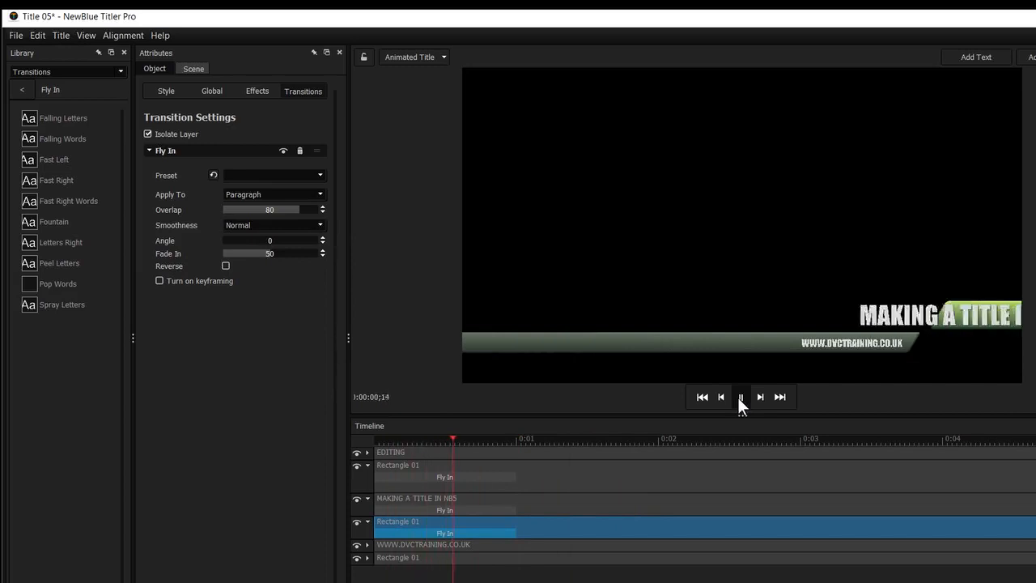
{"action": "left_click", "coordinate": [739, 396]}
Delay the MAKING A TITLE IN NB5 text's start to about half a second, ending its Fly In at 0:01, and preview it.
{"action": "left_click_drag", "start_coordinate": [421, 443], "coordinate": [447, 447]}
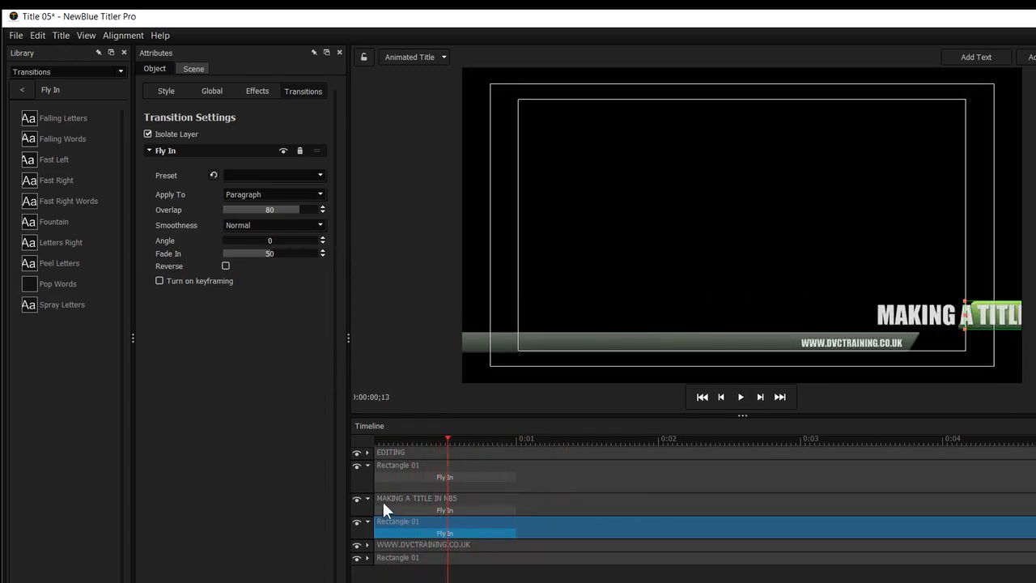
{"action": "left_click_drag", "start_coordinate": [382, 502], "coordinate": [404, 498]}
{"action": "left_click_drag", "start_coordinate": [544, 510], "coordinate": [514, 511]}
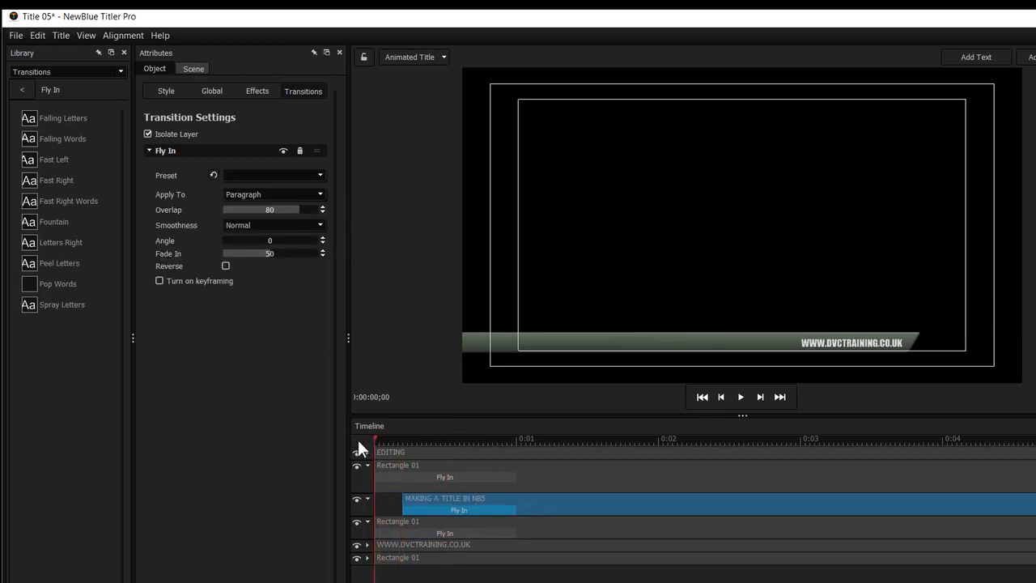
{"action": "left_click", "coordinate": [741, 397]}
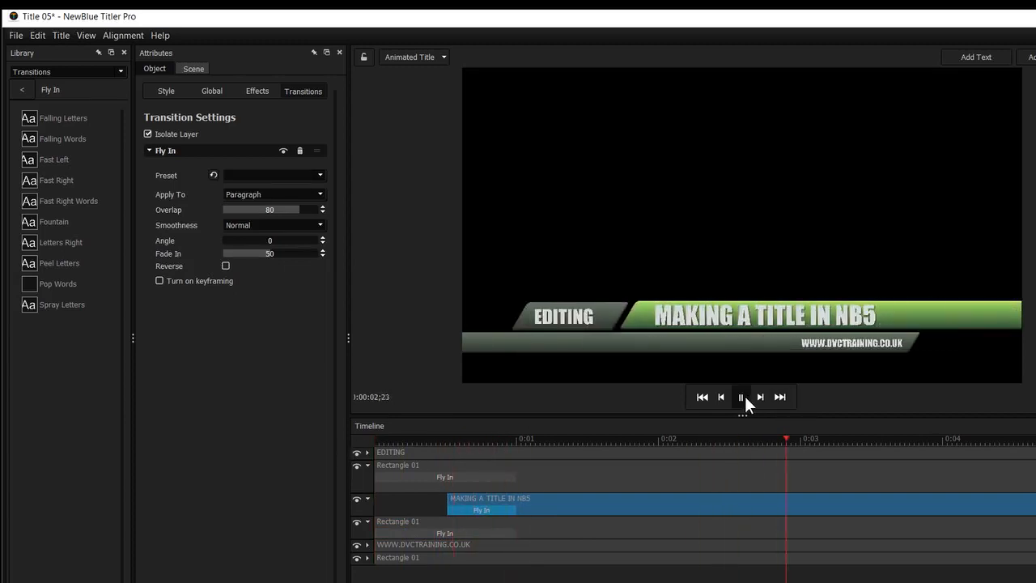
{"action": "left_click", "coordinate": [743, 396]}
Add Fast Right transitions of about one second to the end of the MAKING A TITLE IN NB5 text and its green rectangle.
{"action": "mouse_move", "coordinate": [29, 180]}
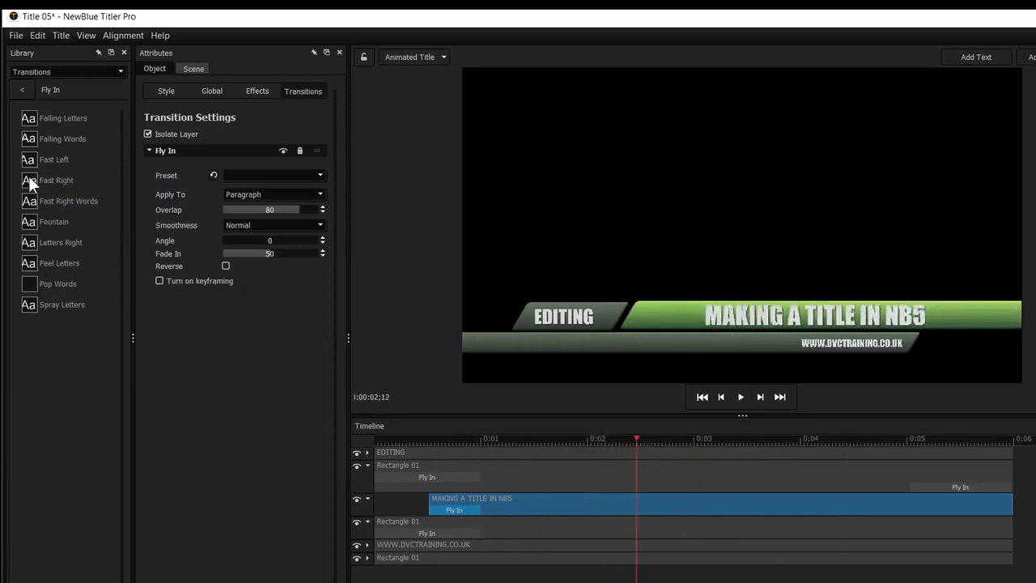
{"action": "left_click_drag", "start_coordinate": [31, 181], "coordinate": [961, 518]}
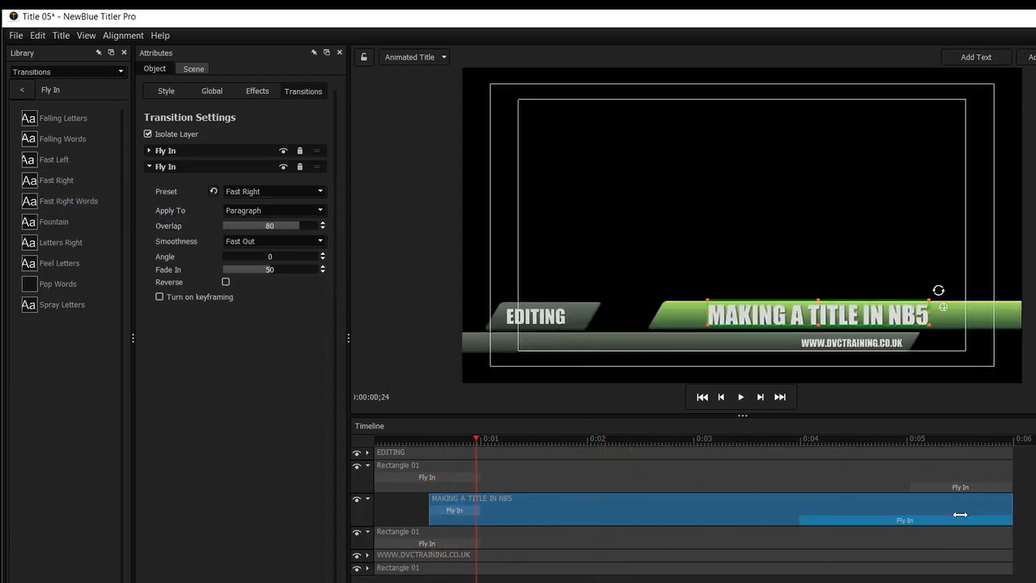
{"action": "left_click_drag", "start_coordinate": [31, 180], "coordinate": [935, 548]}
{"action": "left_click_drag", "start_coordinate": [801, 556], "coordinate": [914, 556]}
{"action": "left_click", "coordinate": [937, 520]}
{"action": "left_click", "coordinate": [957, 550]}
{"action": "left_click", "coordinate": [961, 521]}
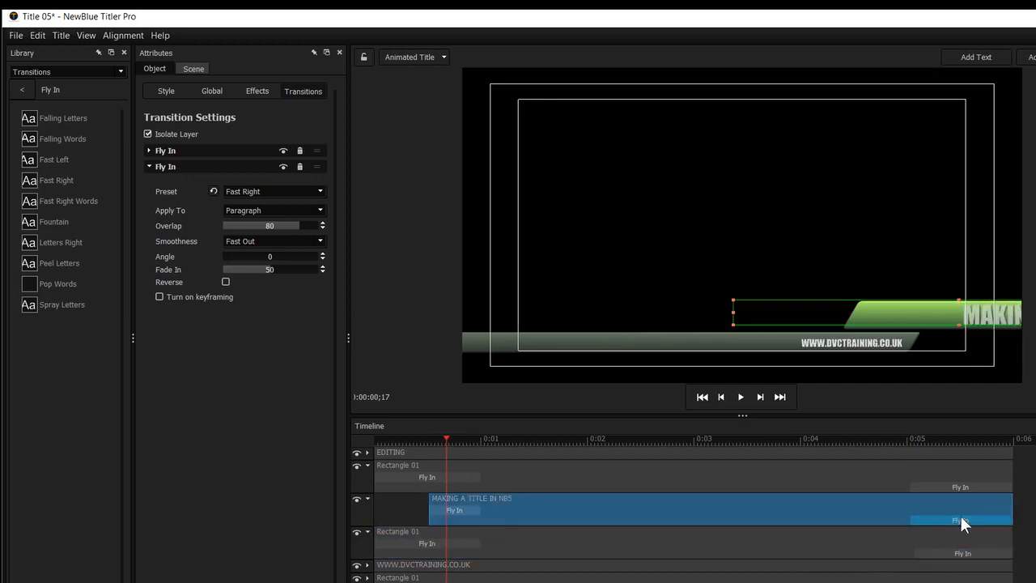
{"action": "left_click", "coordinate": [964, 551]}
{"action": "left_click", "coordinate": [970, 519]}
Set the smoothness of the closing Fly In transitions on the MAKING A TITLE IN NB5 text and its rectangle to Normal.
{"action": "left_click", "coordinate": [246, 241]}
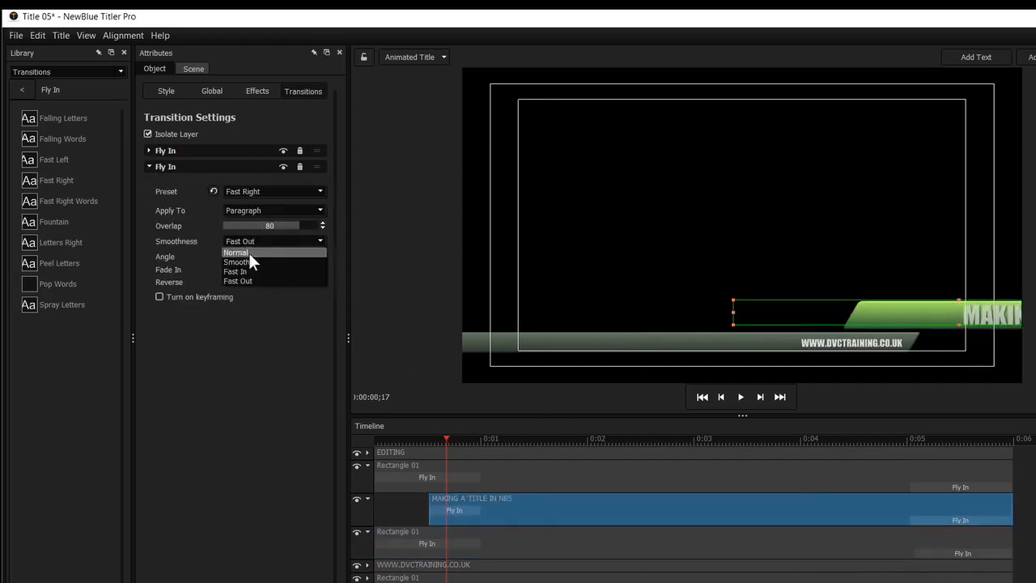
{"action": "left_click", "coordinate": [248, 252]}
{"action": "left_click", "coordinate": [952, 554]}
{"action": "left_click", "coordinate": [233, 240]}
{"action": "left_click", "coordinate": [246, 252]}
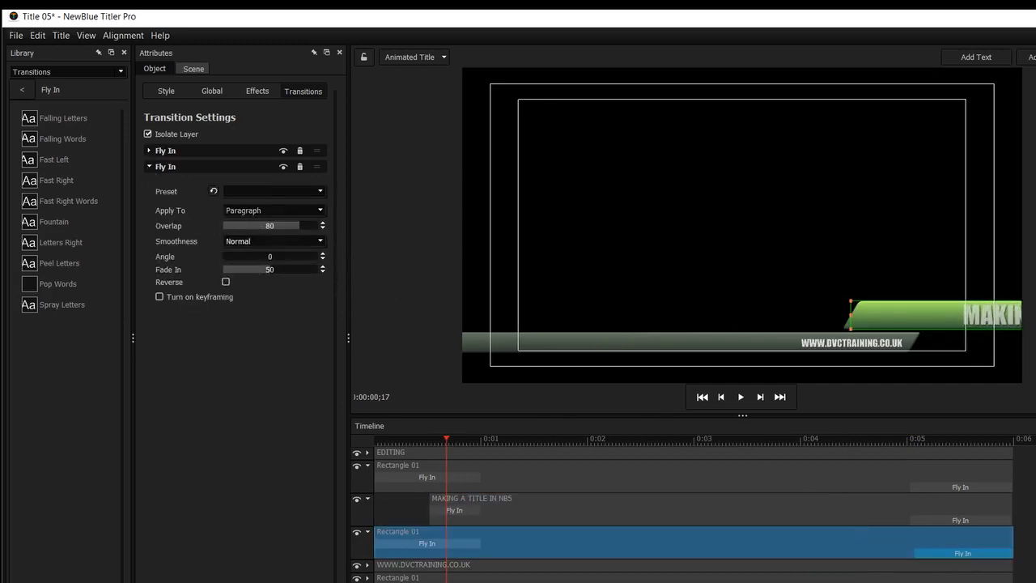
Shift the end and closing Fly In of the MAKING A TITLE IN NB5 text slightly ahead of its rectangle's, and preview the animation.
{"action": "left_click", "coordinate": [364, 439]}
{"action": "left_click", "coordinate": [568, 506]}
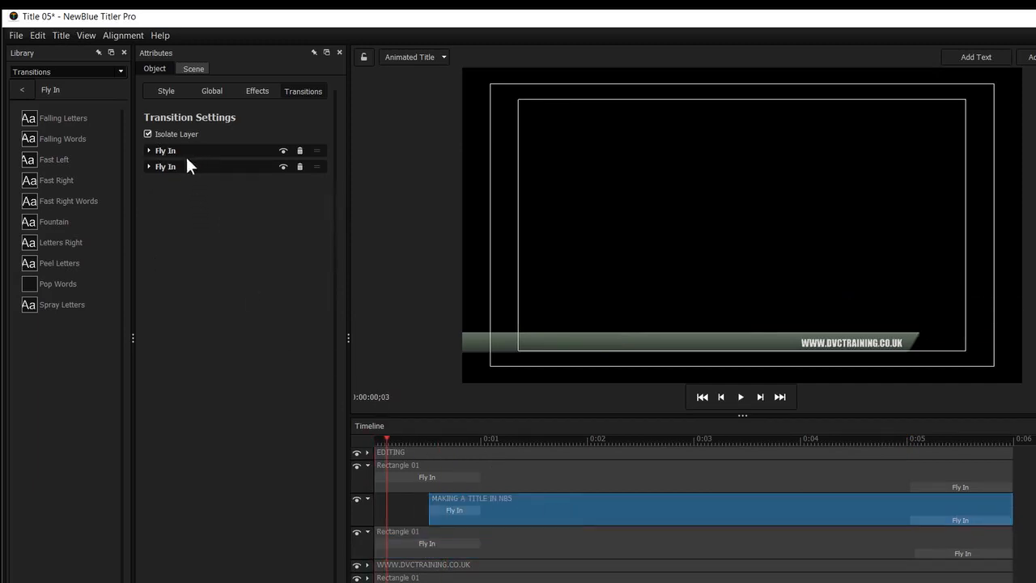
{"action": "left_click", "coordinate": [894, 438]}
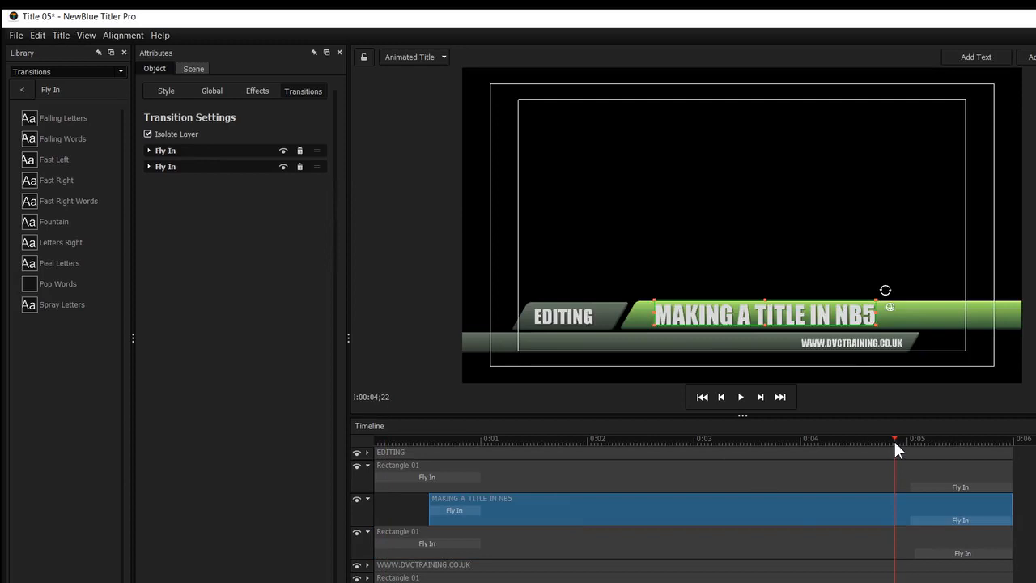
{"action": "key", "text": "space"}
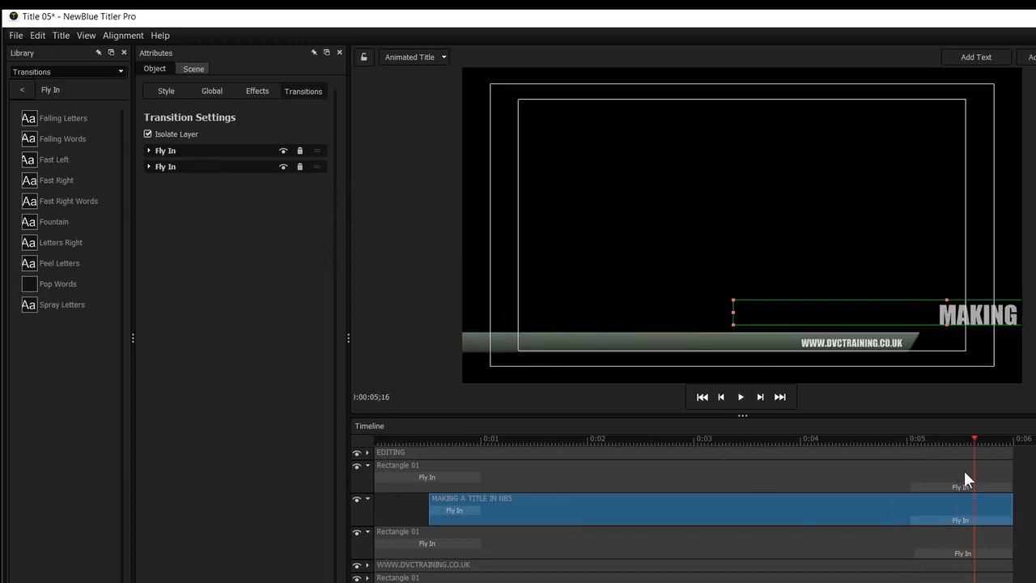
{"action": "left_click_drag", "start_coordinate": [911, 523], "coordinate": [953, 523]}
{"action": "left_click", "coordinate": [898, 440]}
{"action": "key", "text": "space"}
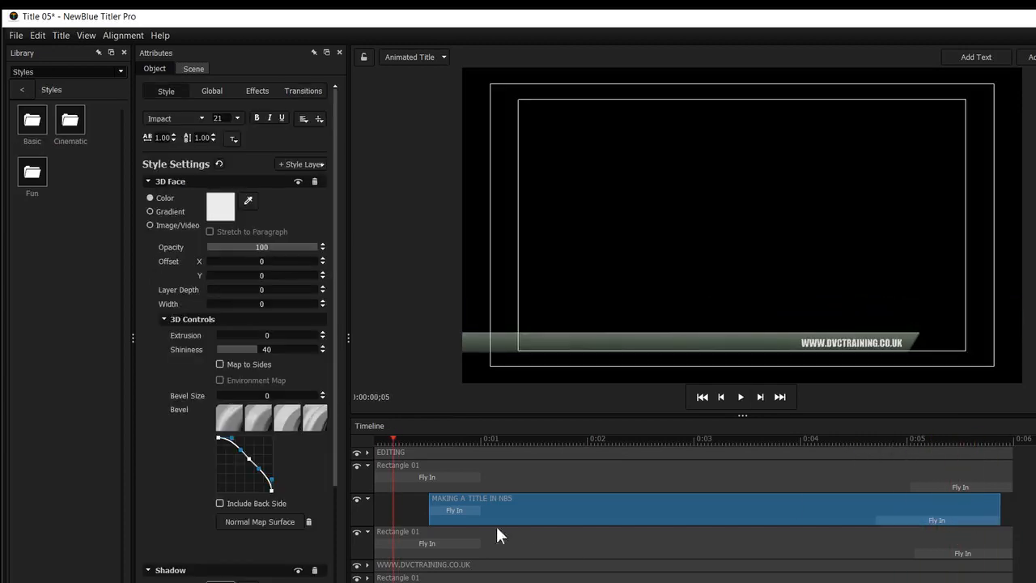
{"action": "left_click", "coordinate": [482, 564]}
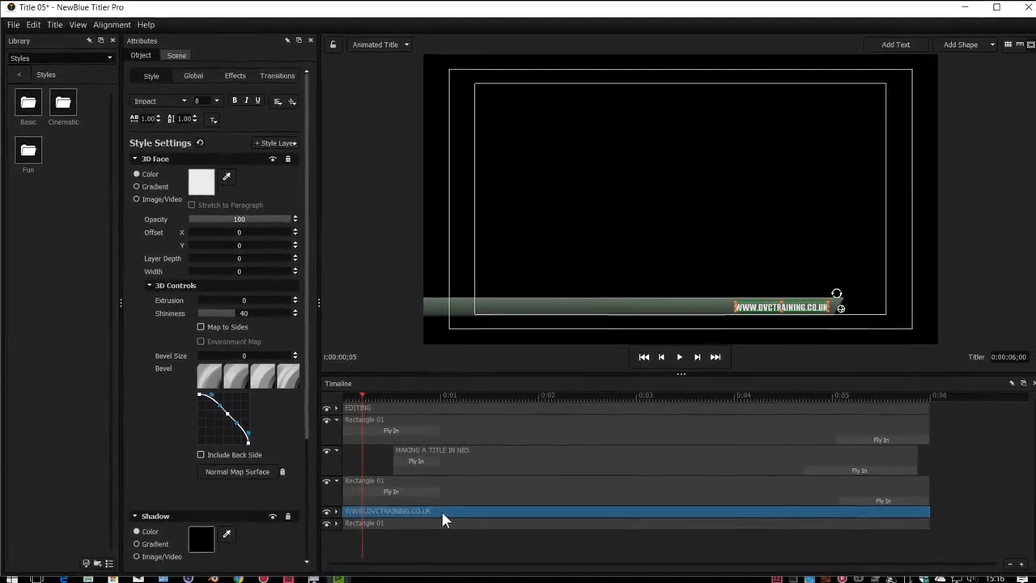
{"action": "left_click", "coordinate": [437, 538], "text": "shift"}
{"action": "left_click", "coordinate": [63, 63]}
{"action": "left_click", "coordinate": [36, 72]}
{"action": "left_click", "coordinate": [25, 103]}
{"action": "double_click", "coordinate": [24, 190]}
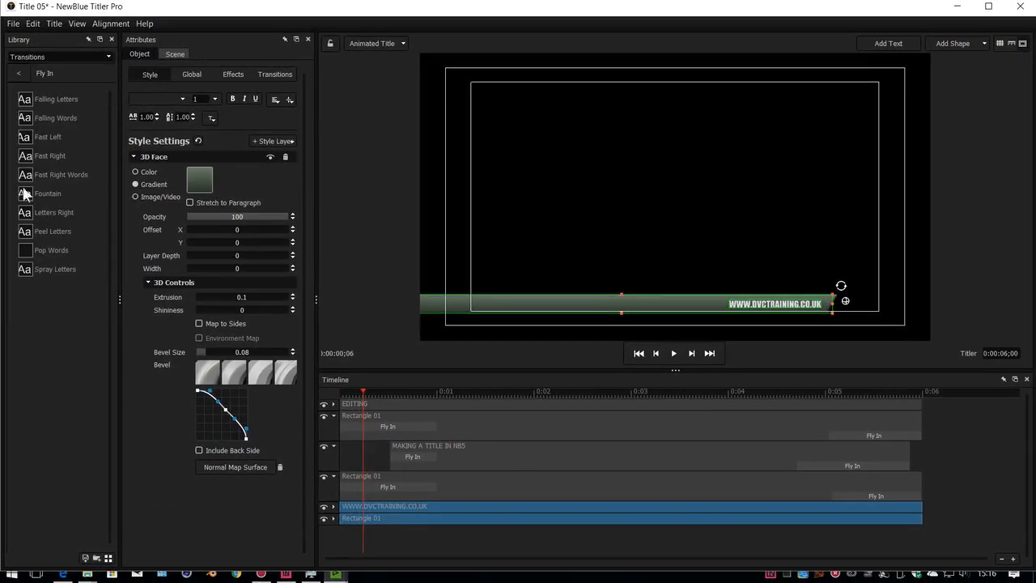
{"action": "left_click_drag", "start_coordinate": [532, 519], "coordinate": [437, 522]}
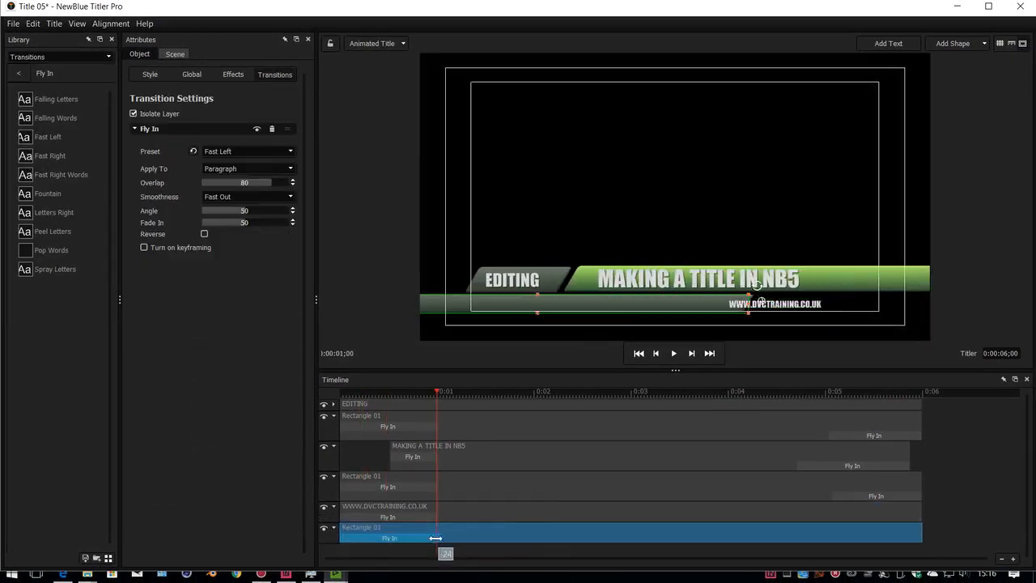
{"action": "left_click", "coordinate": [246, 197]}
{"action": "left_click", "coordinate": [233, 207]}
{"action": "left_click_drag", "start_coordinate": [822, 512], "coordinate": [819, 513]}
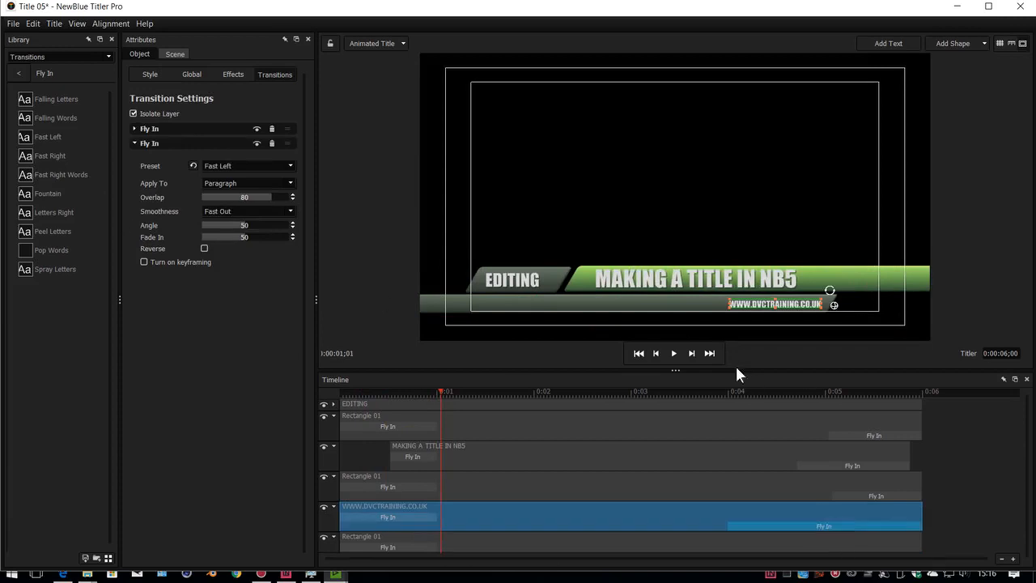
{"action": "left_click_drag", "start_coordinate": [737, 371], "coordinate": [737, 295]}
{"action": "left_click_drag", "start_coordinate": [23, 160], "coordinate": [787, 478]}
{"action": "left_click_drag", "start_coordinate": [728, 450], "coordinate": [836, 451]}
{"action": "left_click_drag", "start_coordinate": [728, 479], "coordinate": [836, 478]}
{"action": "left_click", "coordinate": [639, 277]}
{"action": "left_click", "coordinate": [674, 277]}
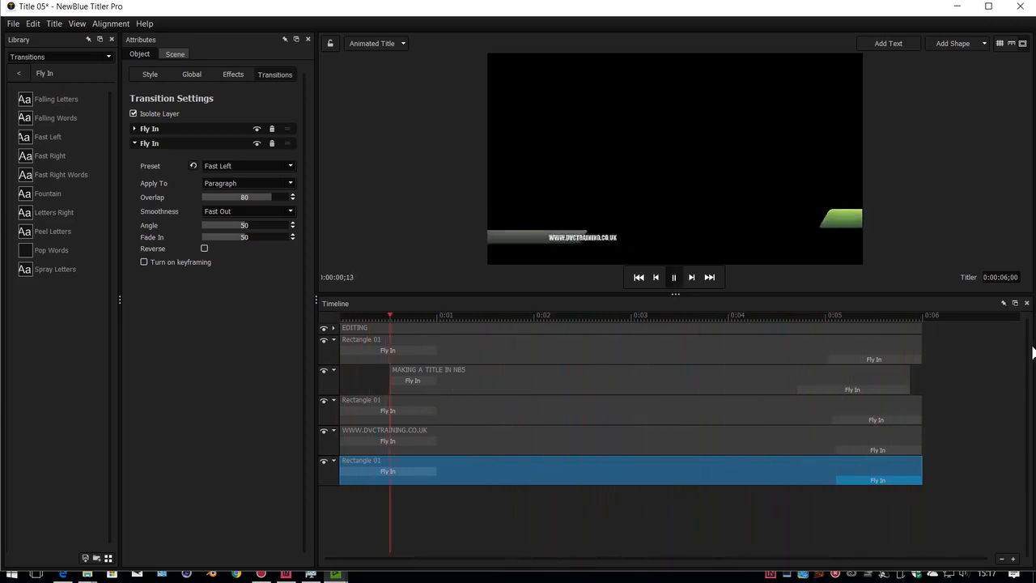
{"action": "left_click", "coordinate": [673, 278]}
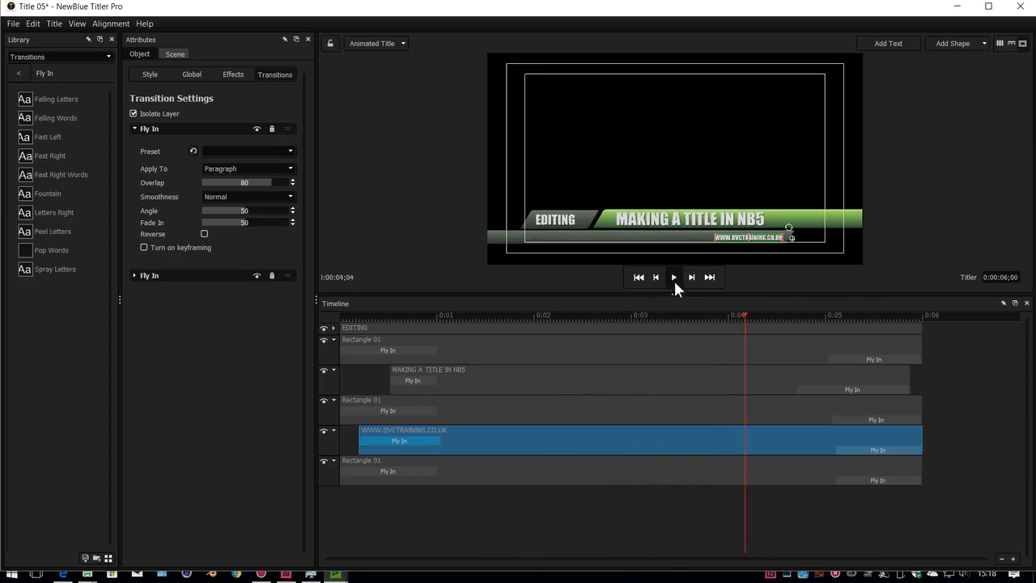
Enable motion blur for rendered output in the title settings.
{"action": "left_click", "coordinate": [54, 24]}
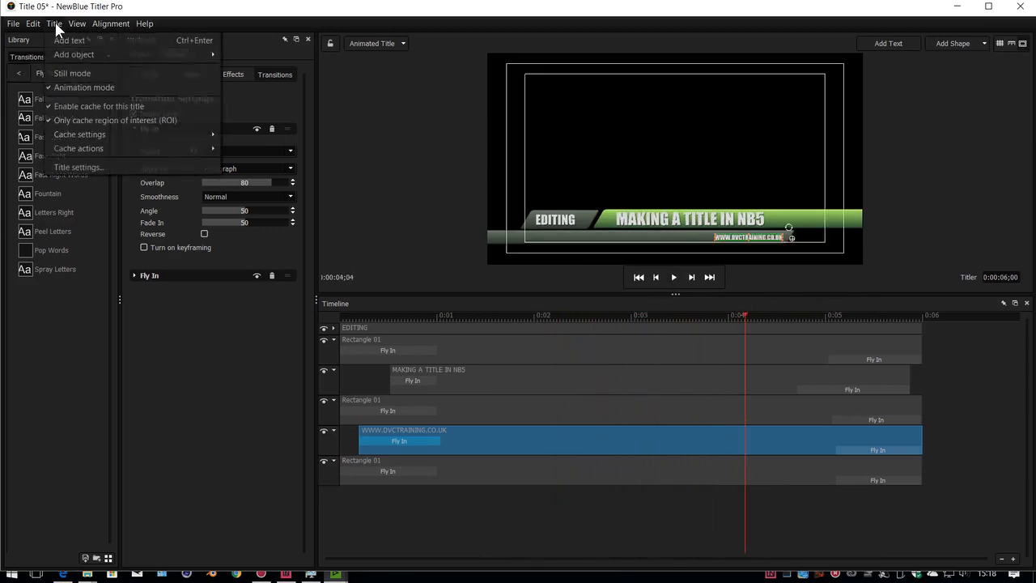
{"action": "left_click", "coordinate": [76, 167]}
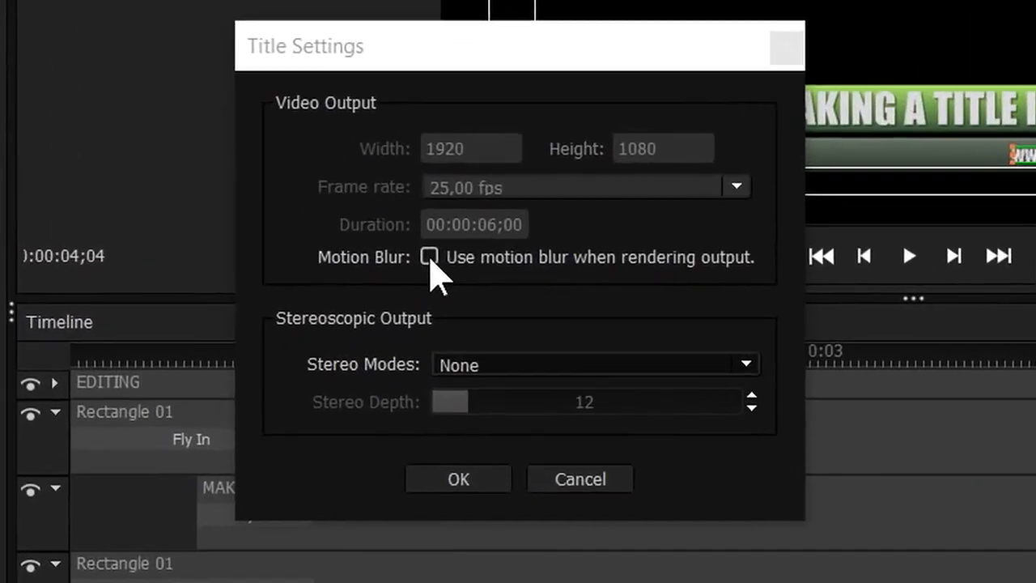
{"action": "left_click", "coordinate": [449, 265]}
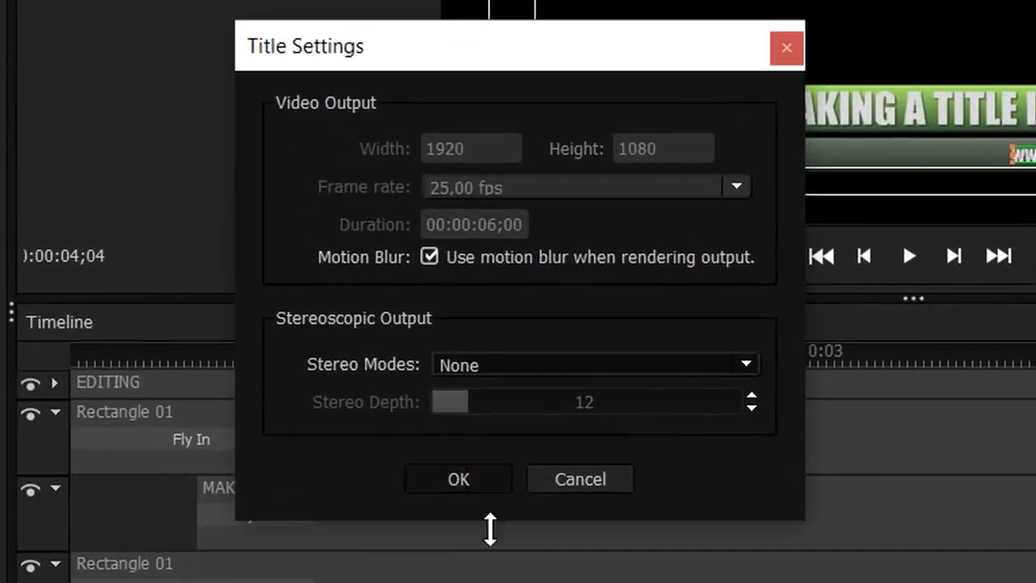
{"action": "left_click", "coordinate": [460, 482]}
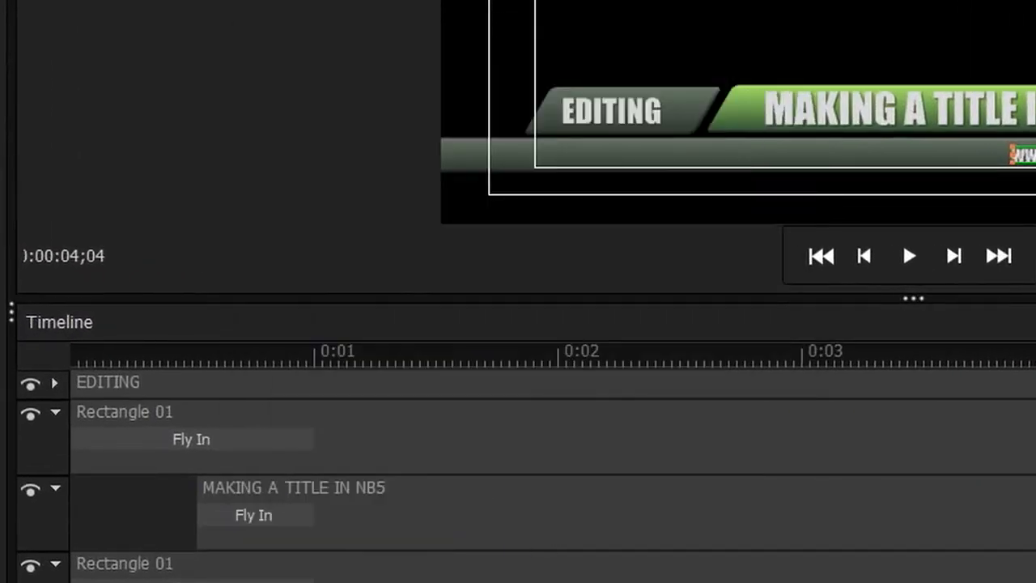
Save the project as BASIC EDIUS TITLE 3 in the stills folder, and return to EDIUS with the changes saved.
{"action": "key", "text": "ctrl+s"}
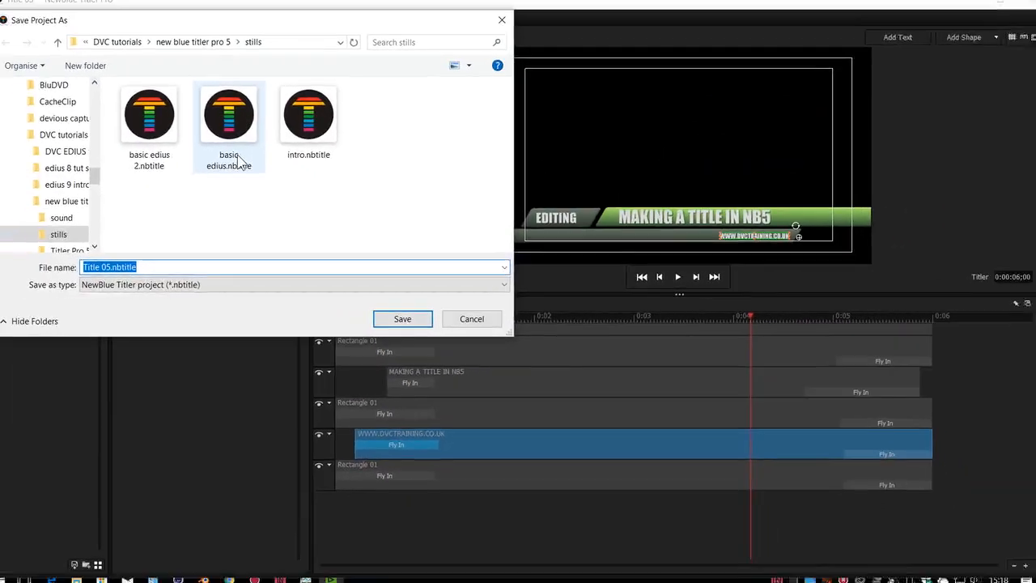
{"action": "type", "text": "BASIC "}
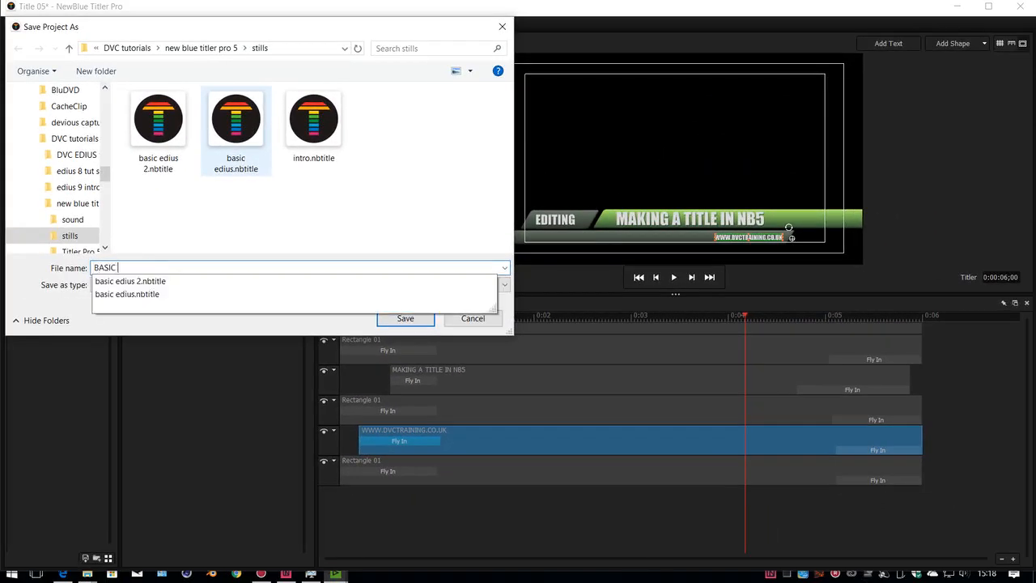
{"action": "type", "text": "EDIUS TITLE 3"}
{"action": "key", "text": "Return"}
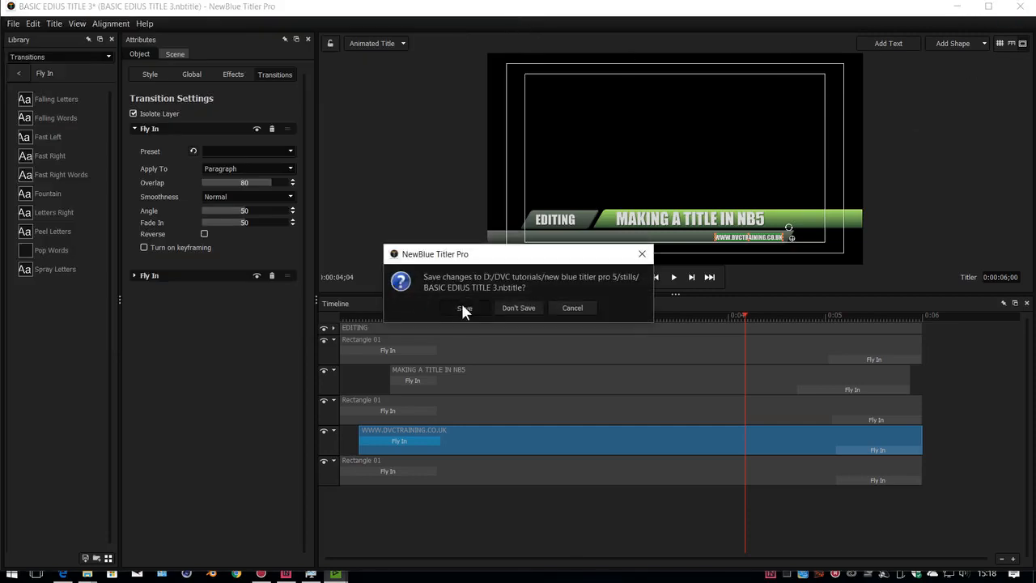
{"action": "left_click", "coordinate": [463, 308]}
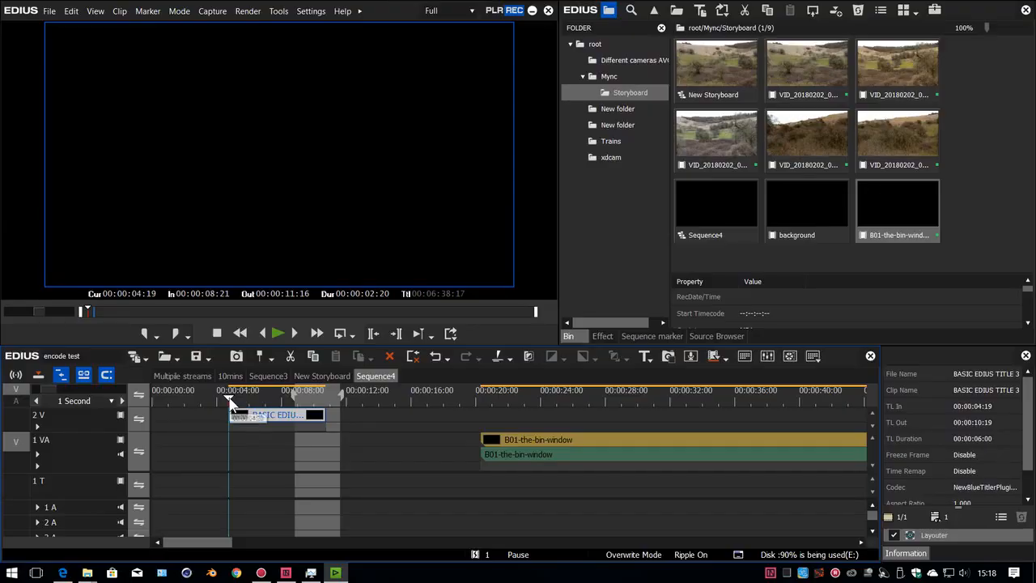
Play the new title on the EDIUS timeline and compare it with the original lower third in the B01-the-bin-window clip.
{"action": "key", "text": "space"}
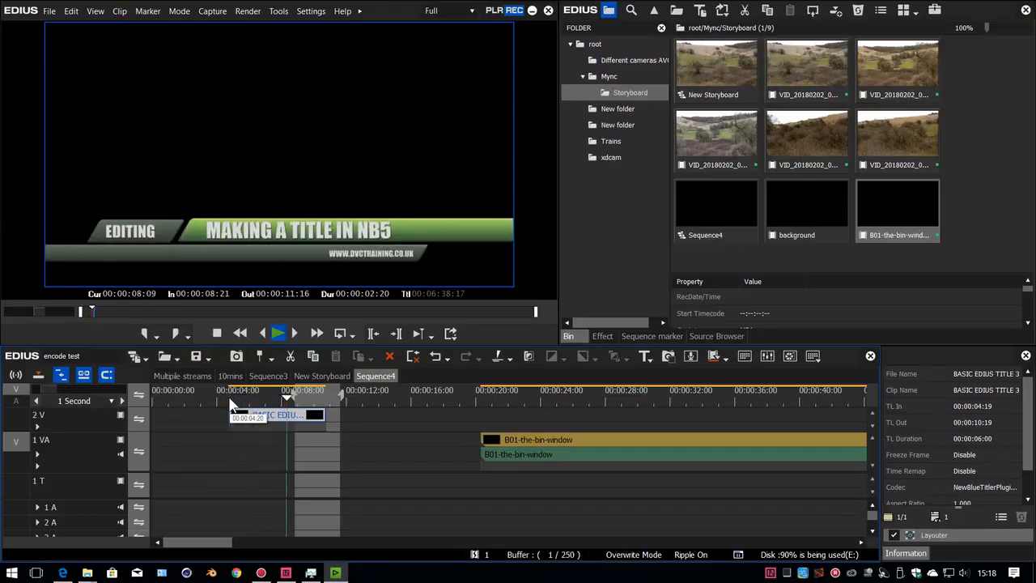
{"action": "key", "text": "space"}
{"action": "left_click_drag", "start_coordinate": [482, 396], "coordinate": [521, 404]}
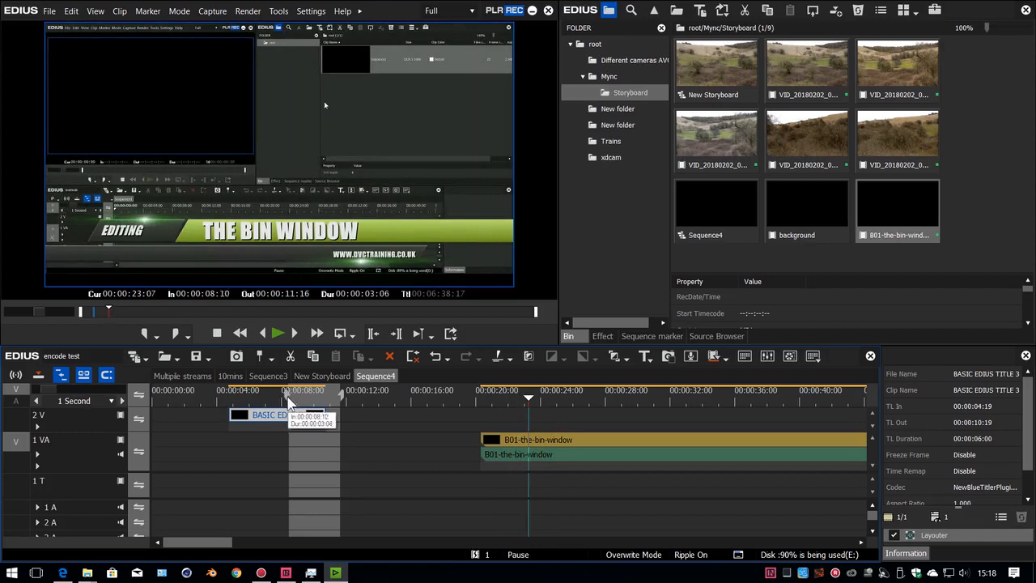
Set the sequence's In point to the start of the BASIC EDIUS TITLE 3 clip at 00:00:04:19, and play from there.
{"action": "left_click_drag", "start_coordinate": [295, 392], "coordinate": [229, 394]}
{"action": "left_click_drag", "start_coordinate": [344, 397], "coordinate": [227, 405]}
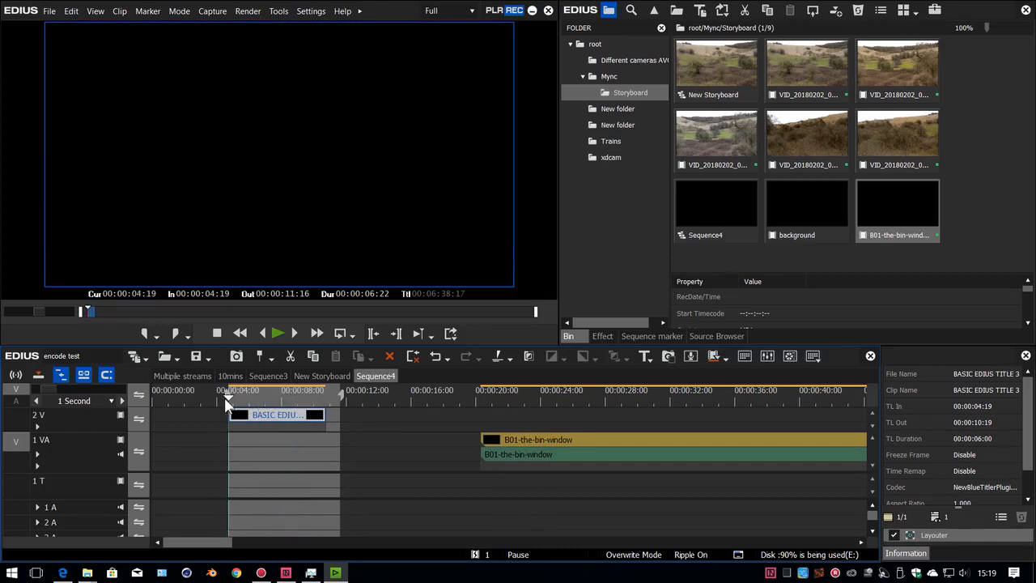
{"action": "left_click", "coordinate": [276, 332]}
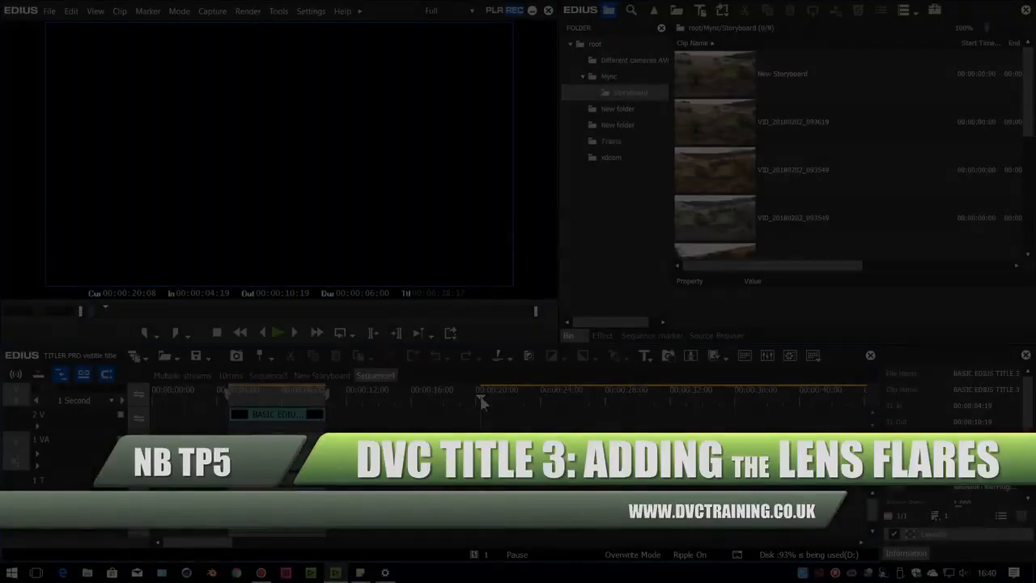
Examine the lens flares in the original lower third, and open the BASIC EDIUS TITLE 3 clip in NewBlue Titler Pro.
{"action": "key", "text": "space"}
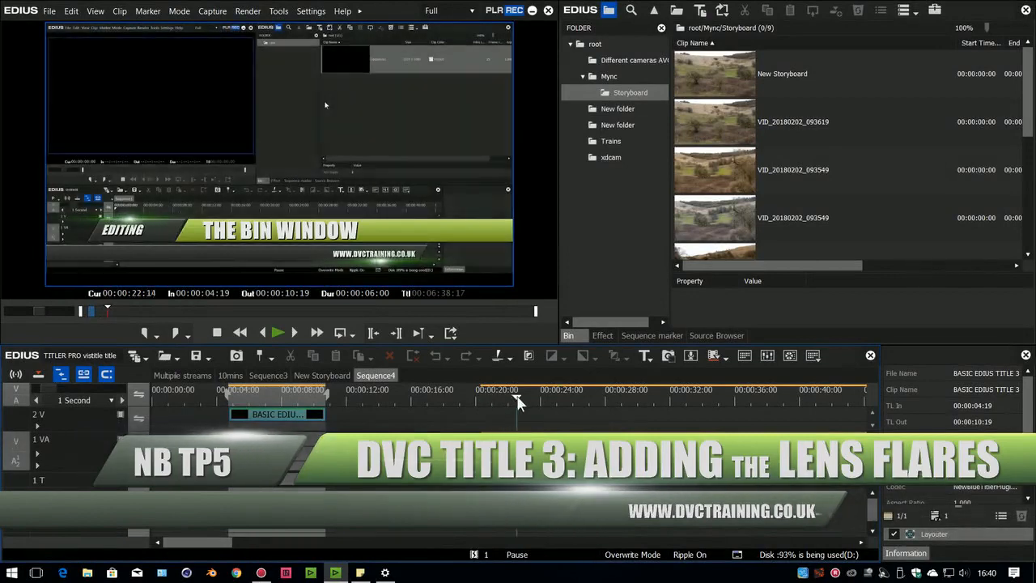
{"action": "mouse_move", "coordinate": [523, 399]}
{"action": "left_mouse_down"}
{"action": "mouse_move", "coordinate": [577, 399]}
{"action": "mouse_move", "coordinate": [490, 402]}
{"action": "mouse_move", "coordinate": [510, 401]}
{"action": "left_mouse_up"}
{"action": "left_click_drag", "start_coordinate": [281, 414], "coordinate": [284, 415]}
{"action": "double_click", "coordinate": [289, 415]}
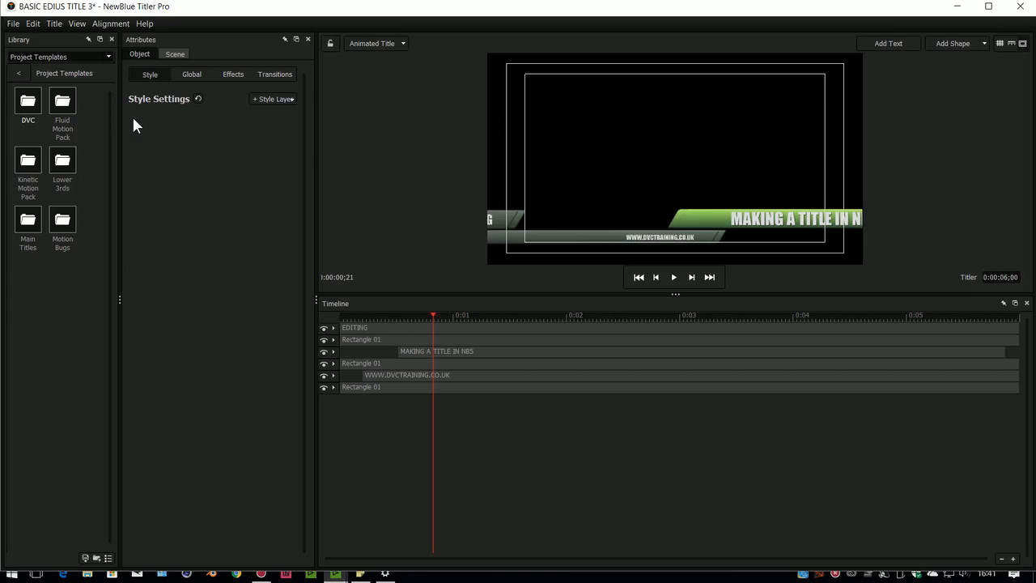
Import the image lens flare2.tga from the new blue titler pro 5 folder and position its flare on the green bar's upper edge.
{"action": "left_click", "coordinate": [13, 23]}
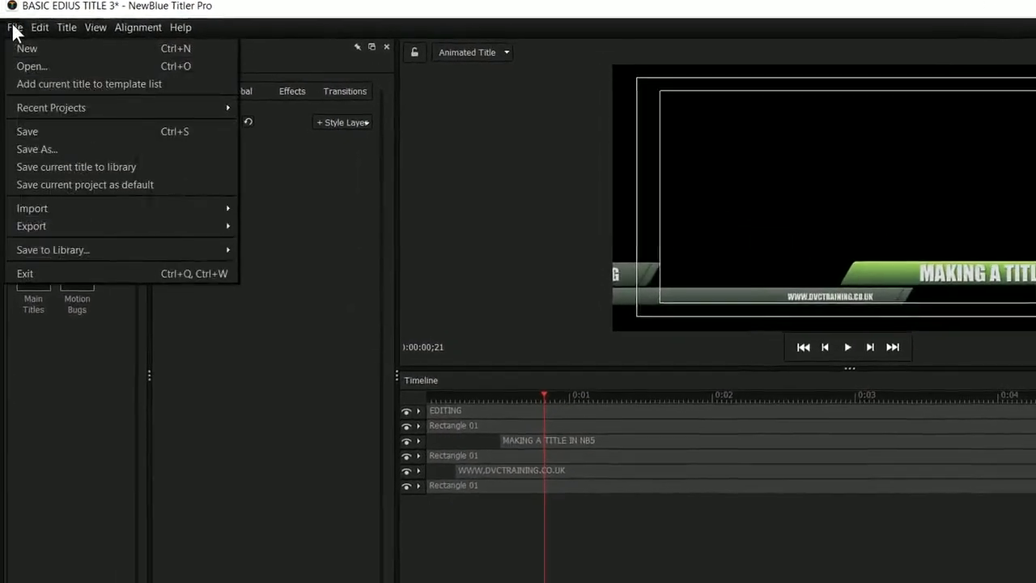
{"action": "mouse_move", "coordinate": [76, 209]}
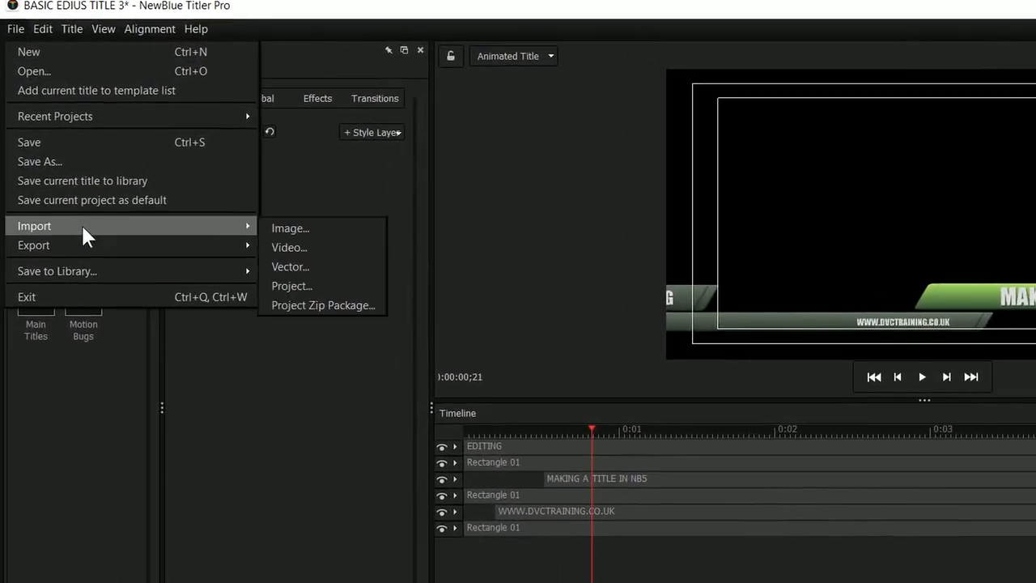
{"action": "left_click", "coordinate": [296, 228]}
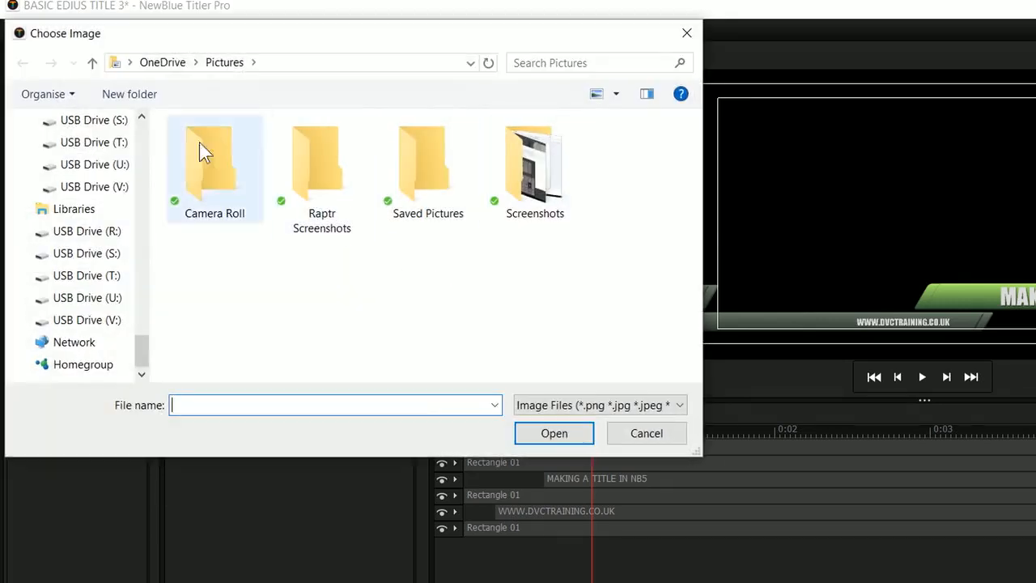
{"action": "left_click_drag", "start_coordinate": [149, 356], "coordinate": [143, 296]}
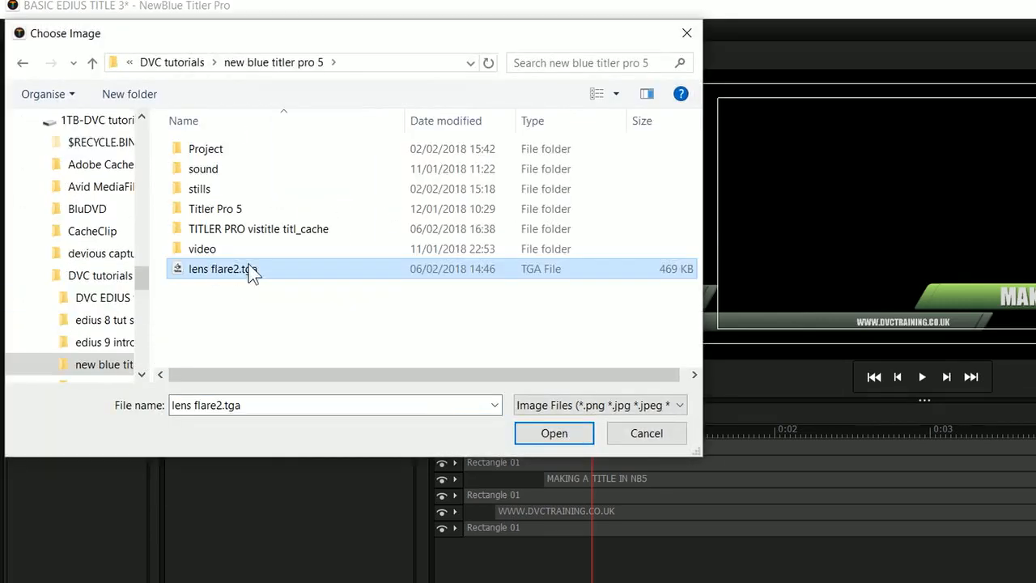
{"action": "left_click", "coordinate": [555, 433]}
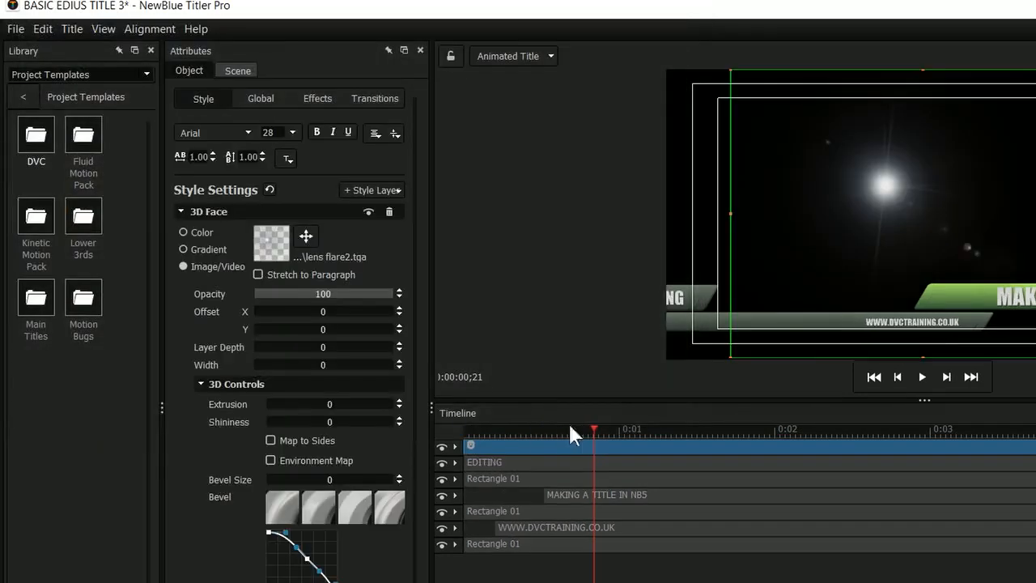
{"action": "left_click_drag", "start_coordinate": [837, 200], "coordinate": [925, 310]}
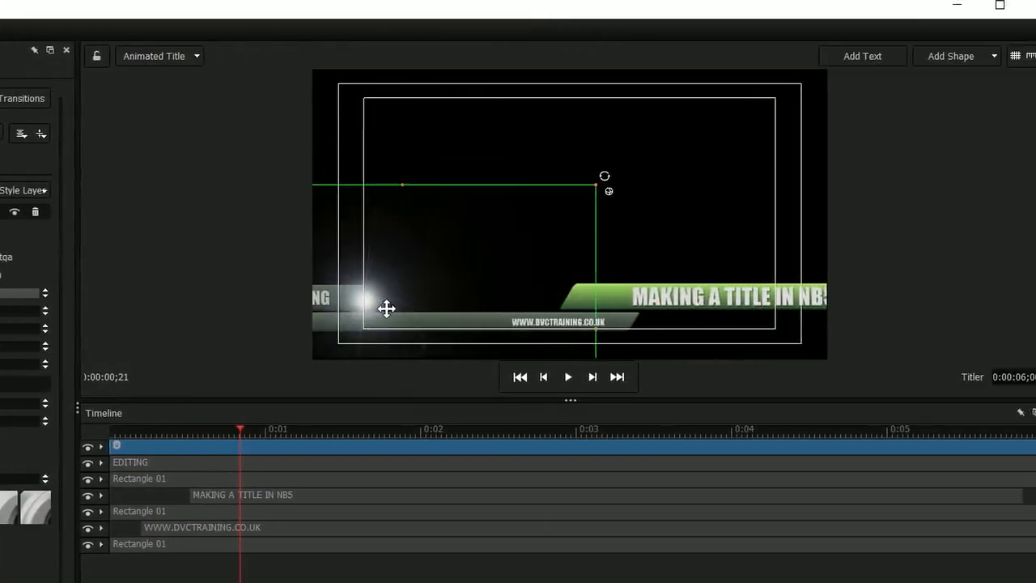
{"action": "left_click_drag", "start_coordinate": [603, 310], "coordinate": [540, 277]}
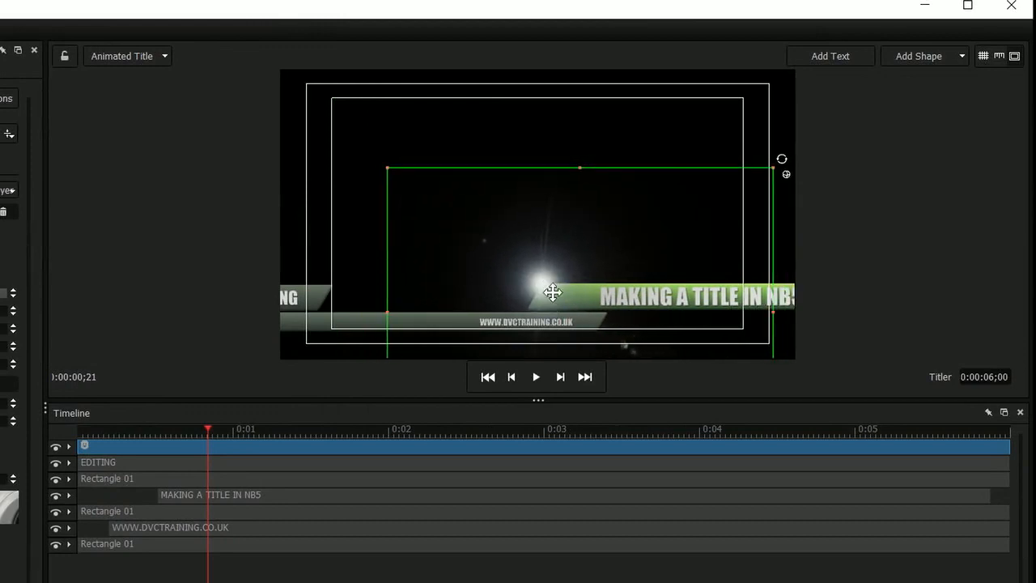
Trim the lens flare layer to start at about 0:01;03 and end at about 4.6 seconds.
{"action": "left_click_drag", "start_coordinate": [208, 429], "coordinate": [240, 429]}
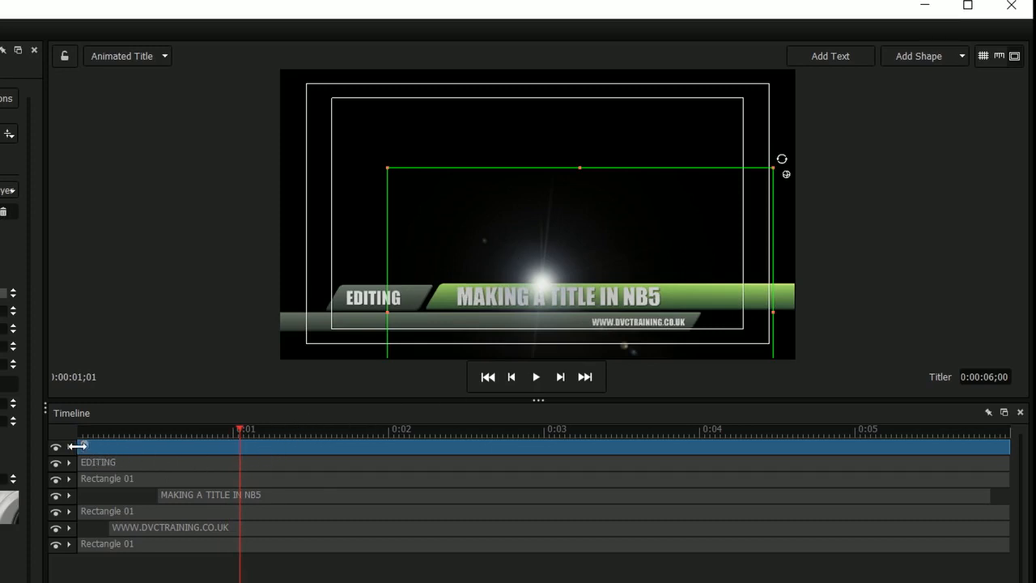
{"action": "left_click_drag", "start_coordinate": [77, 445], "coordinate": [247, 453]}
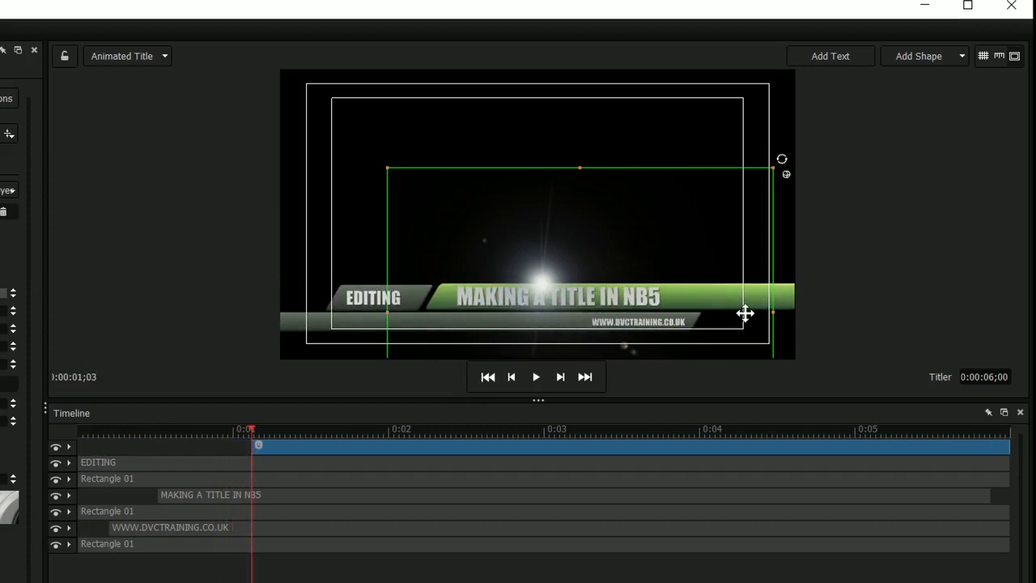
{"action": "left_click_drag", "start_coordinate": [701, 427], "coordinate": [708, 427]}
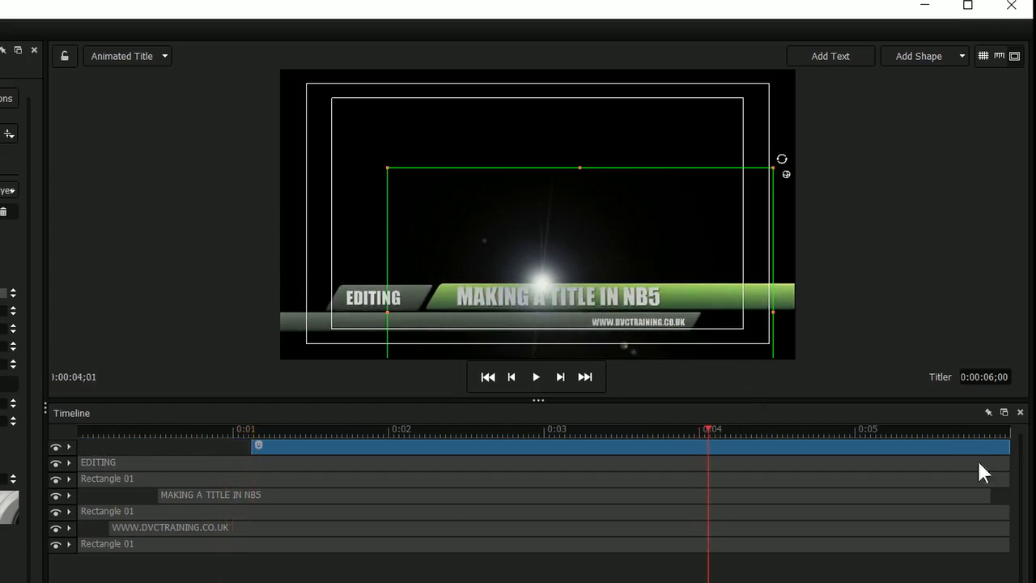
{"action": "left_click_drag", "start_coordinate": [1007, 449], "coordinate": [466, 431]}
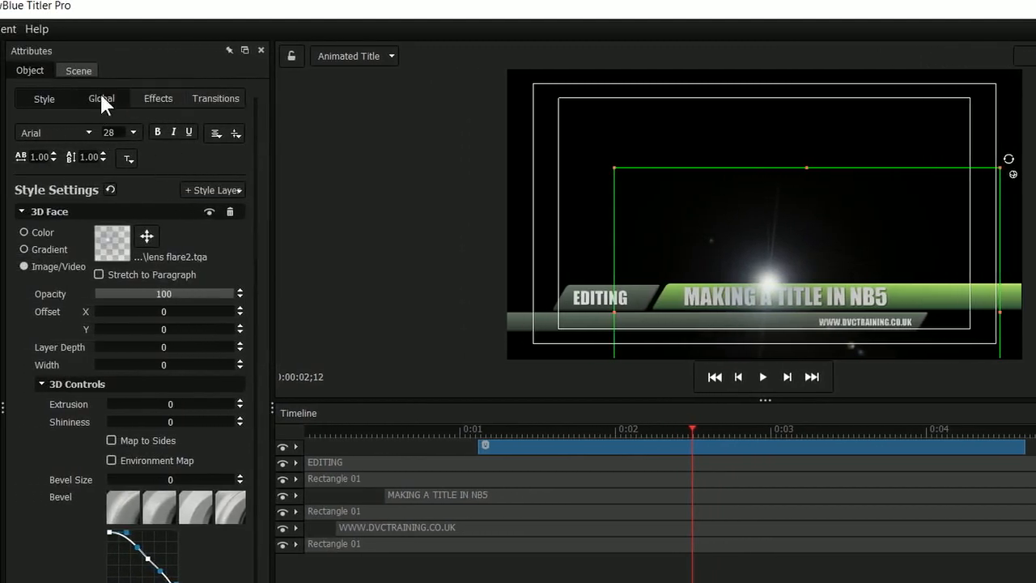
Scale the lens flare to X 8, Y 1.3 and Z 1.3, and position it at about X -59.8, Y -35.3 on the EDITING box's upper edge.
{"action": "left_click", "coordinate": [101, 98]}
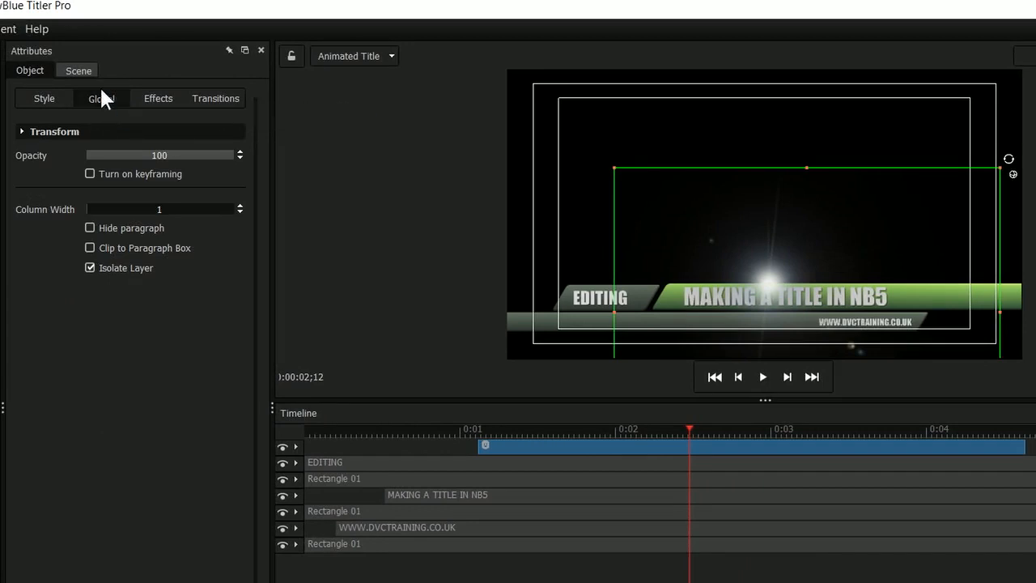
{"action": "left_click", "coordinate": [23, 132]}
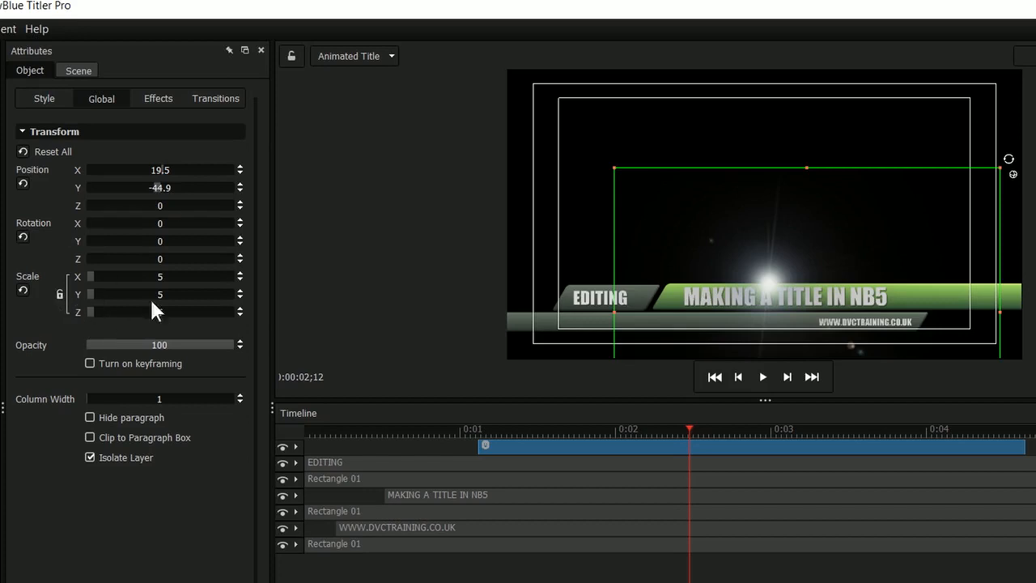
{"action": "left_click_drag", "start_coordinate": [94, 273], "coordinate": [169, 271]}
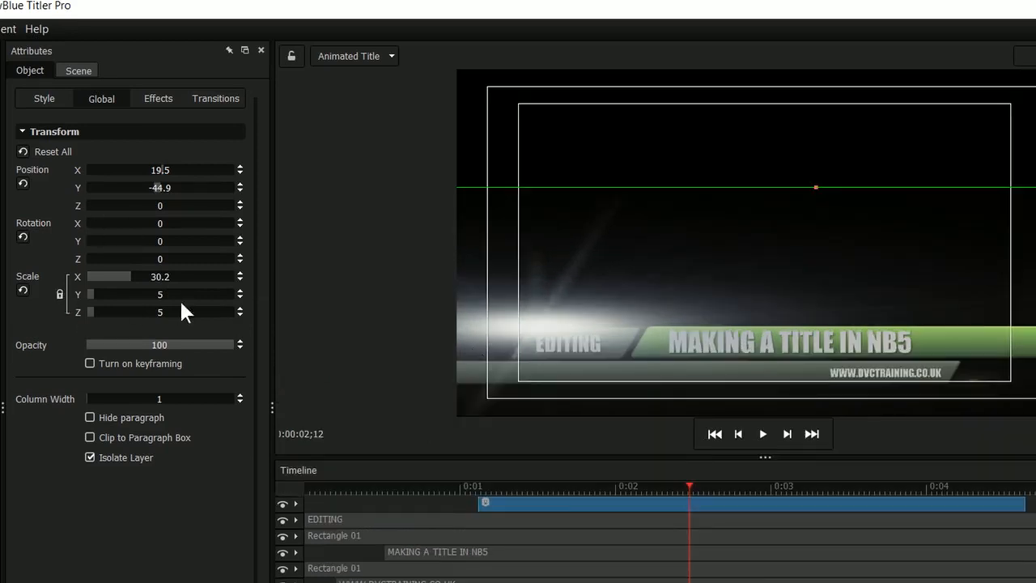
{"action": "left_click_drag", "start_coordinate": [130, 274], "coordinate": [83, 290]}
{"action": "left_click_drag", "start_coordinate": [585, 364], "coordinate": [459, 348]}
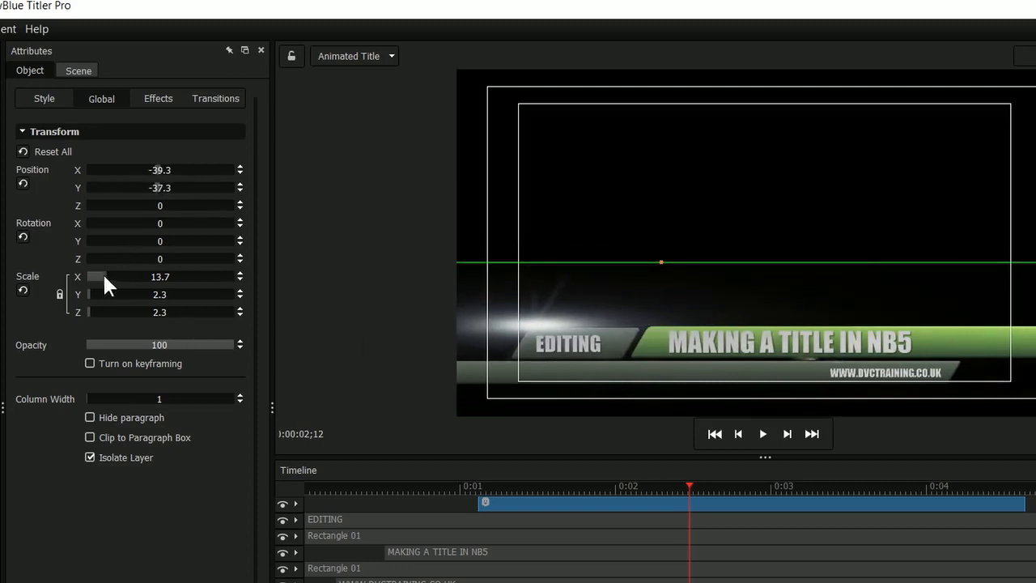
{"action": "left_click_drag", "start_coordinate": [102, 281], "coordinate": [91, 282]}
{"action": "left_click_drag", "start_coordinate": [623, 337], "coordinate": [624, 338]}
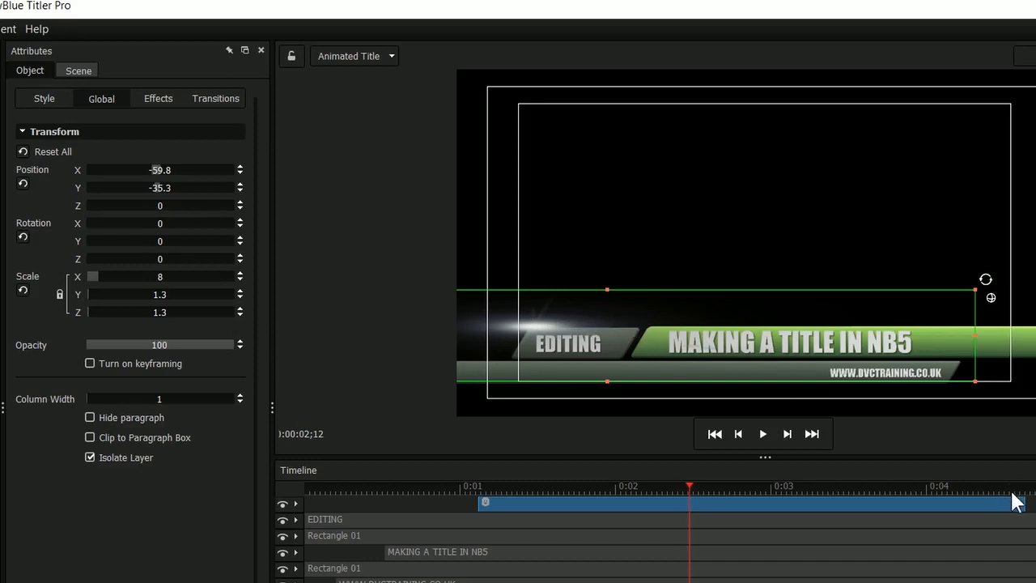
Keyframe the flare's position from its start at 0:01;04 to X -20.2 at 0:04;15, and scrub through the movement.
{"action": "left_click", "coordinate": [484, 486]}
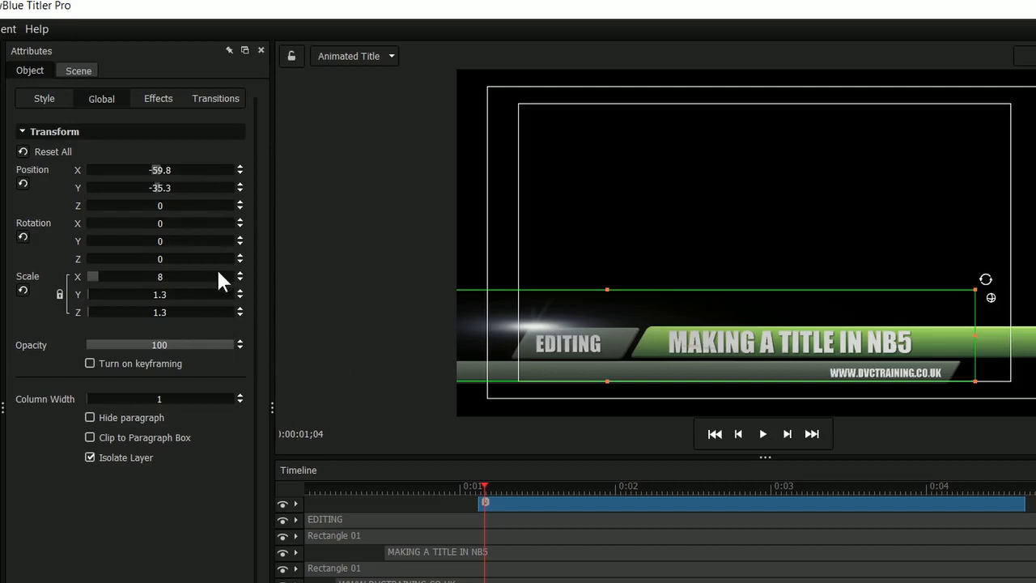
{"action": "left_click", "coordinate": [90, 364]}
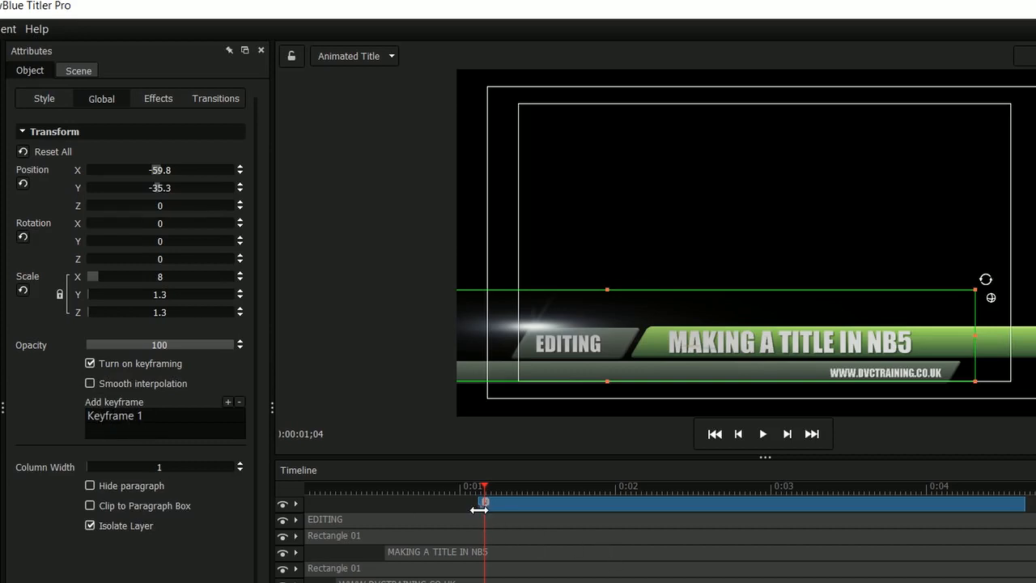
{"action": "left_click_drag", "start_coordinate": [483, 508], "coordinate": [1024, 499]}
{"action": "left_click_drag", "start_coordinate": [152, 166], "coordinate": [168, 164]}
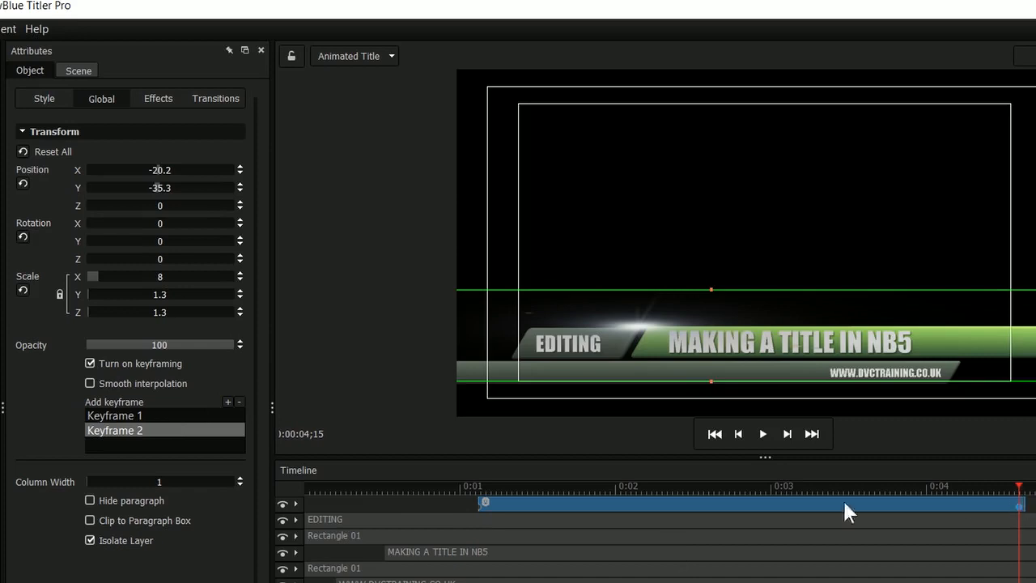
{"action": "left_click_drag", "start_coordinate": [480, 484], "coordinate": [551, 496]}
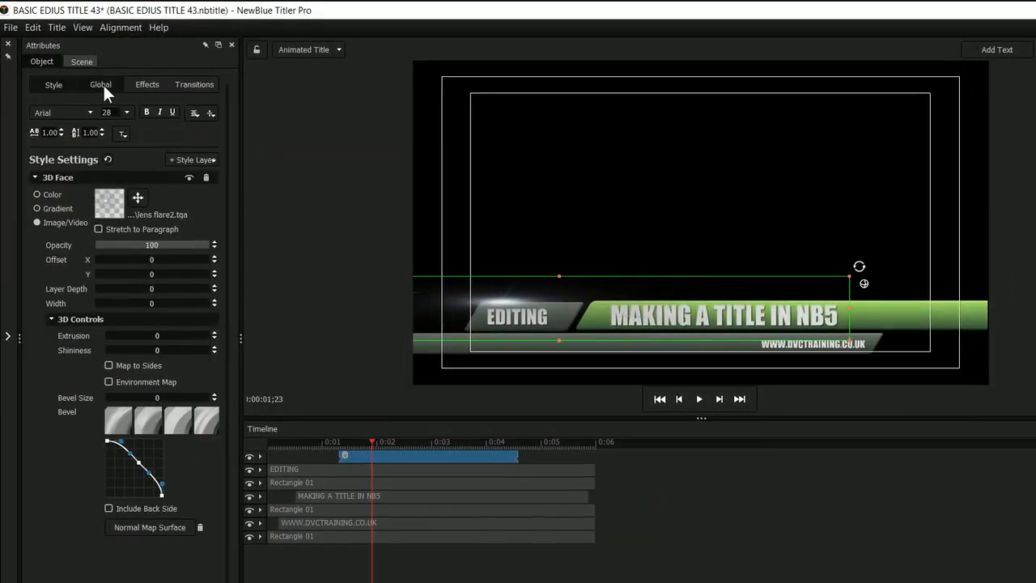
Apply the Linear Fade In transition to the start of the flare layer, and shorten it to about 0.3 seconds.
{"action": "left_click", "coordinate": [101, 83]}
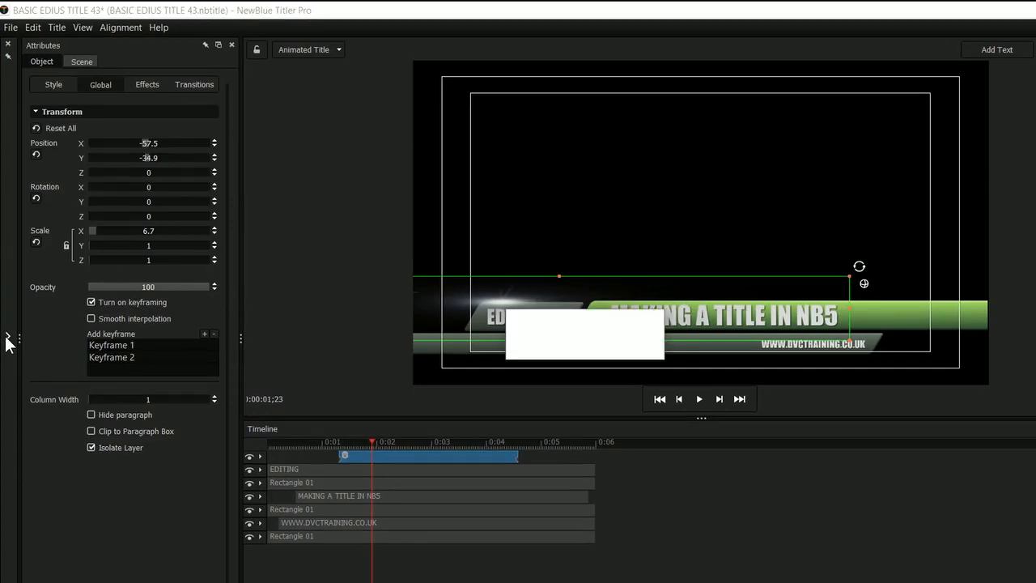
{"action": "left_click", "coordinate": [77, 48]}
{"action": "left_click", "coordinate": [45, 116]}
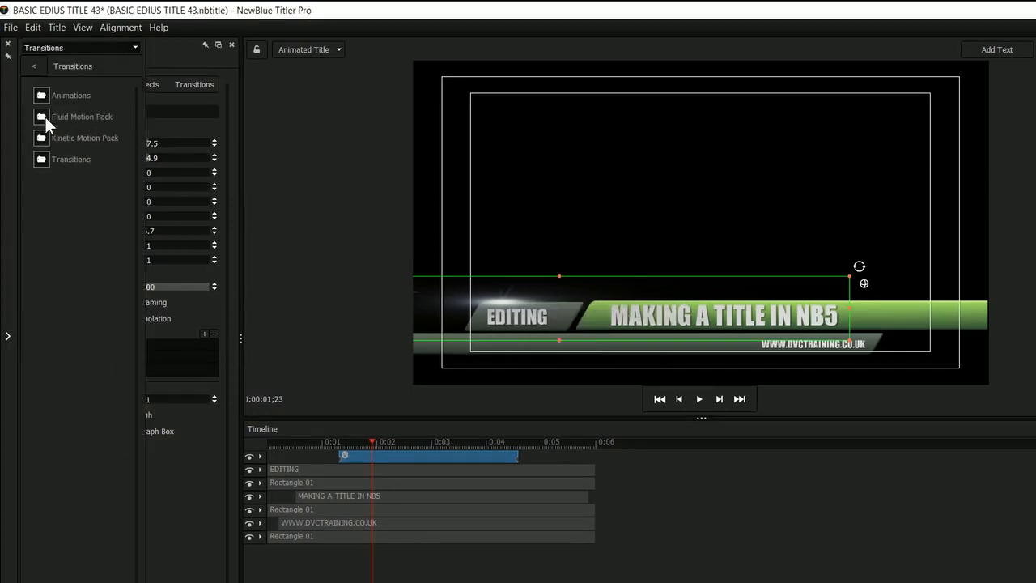
{"action": "double_click", "coordinate": [44, 97]}
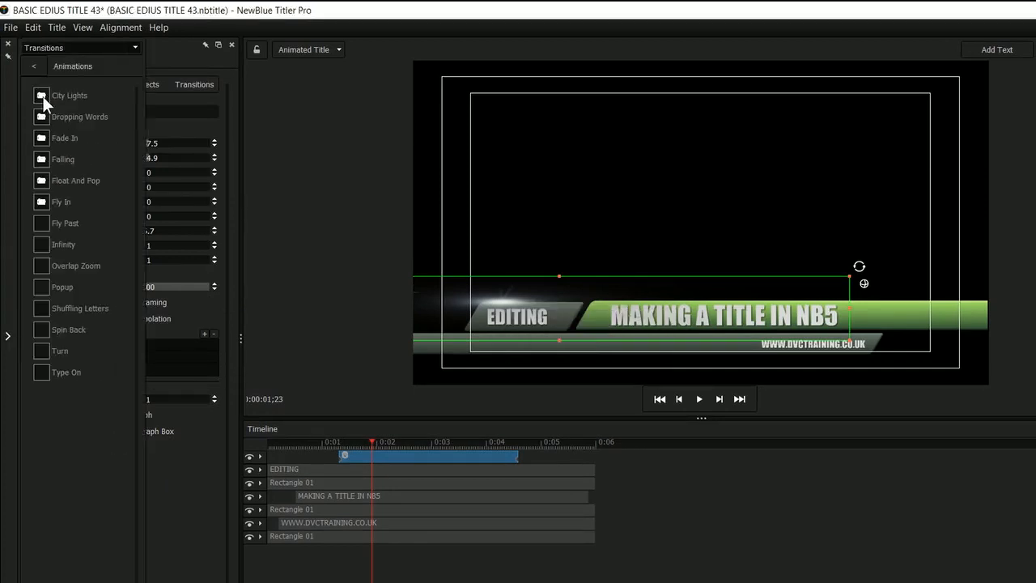
{"action": "double_click", "coordinate": [42, 139]}
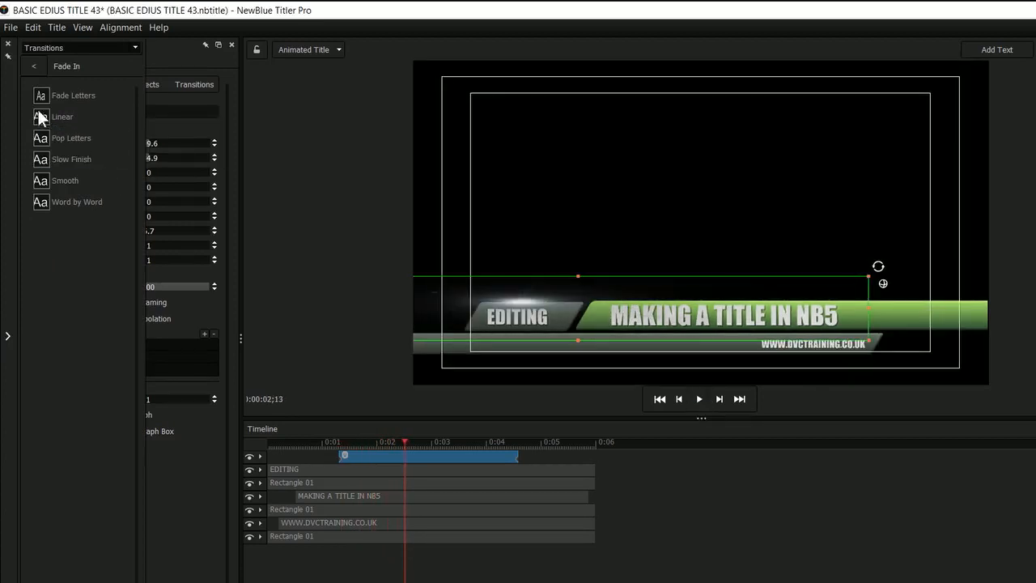
{"action": "left_click_drag", "start_coordinate": [38, 111], "coordinate": [352, 459]}
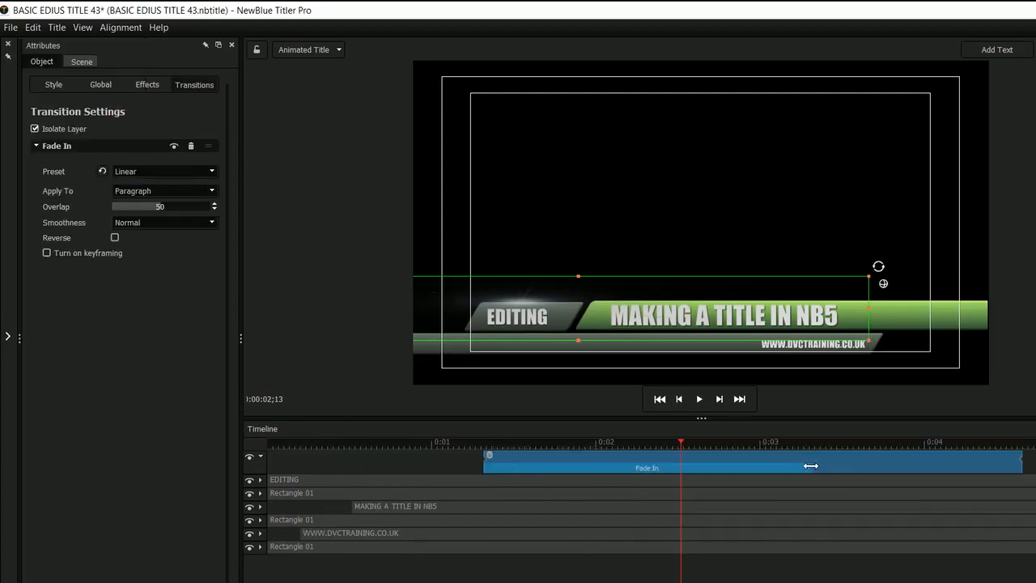
{"action": "left_click_drag", "start_coordinate": [810, 466], "coordinate": [535, 462]}
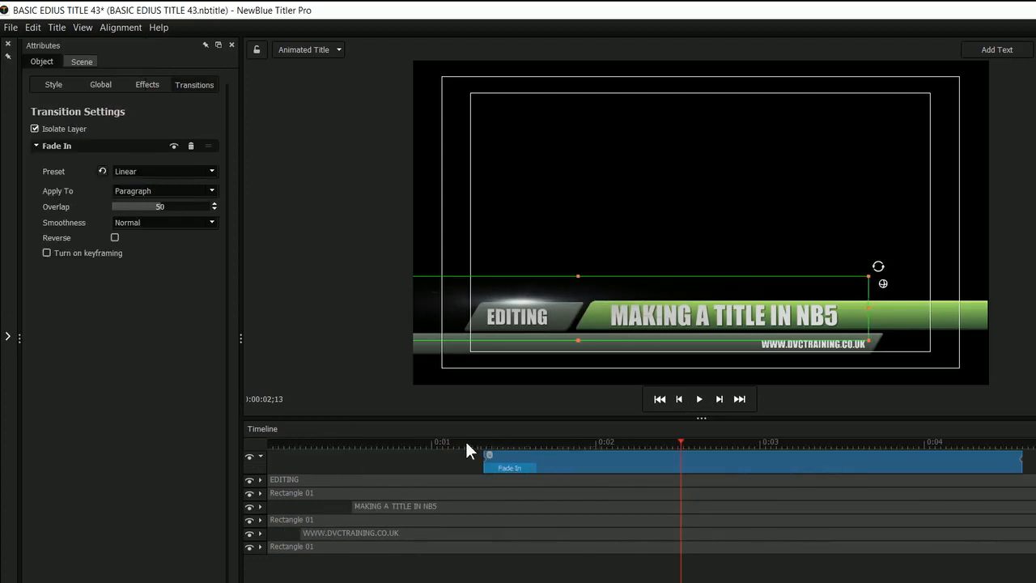
{"action": "left_click_drag", "start_coordinate": [469, 441], "coordinate": [596, 446]}
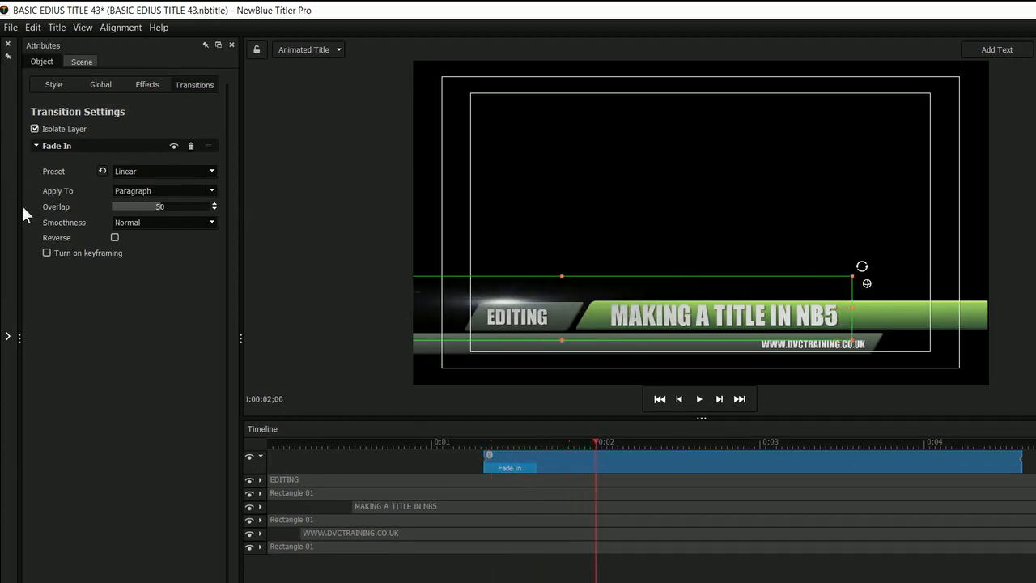
Add a second Linear Fade In transition at the end of the flare layer, and trim it to start at about 0:04.
{"action": "left_click", "coordinate": [7, 336]}
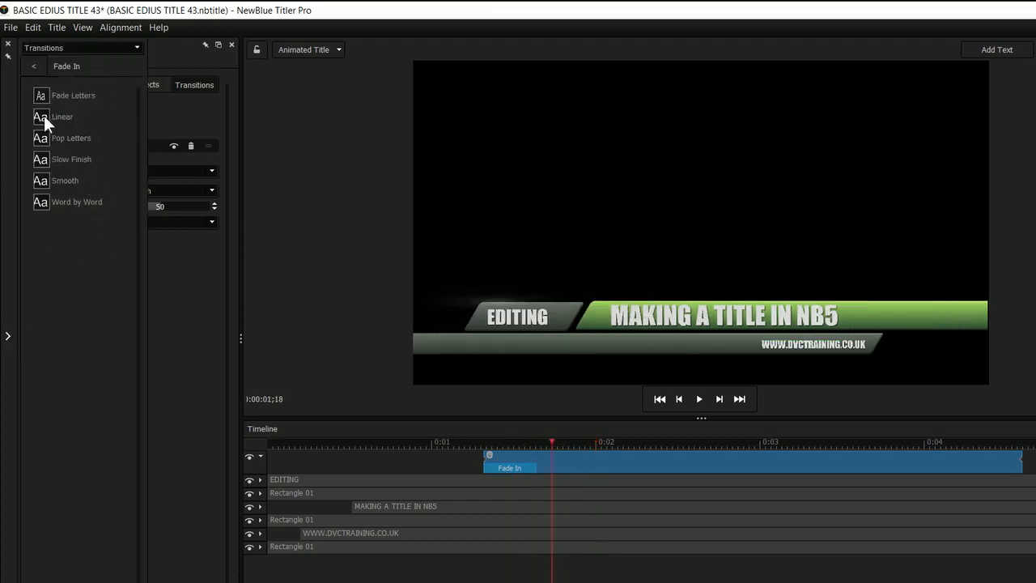
{"action": "left_click_drag", "start_coordinate": [43, 114], "coordinate": [983, 472]}
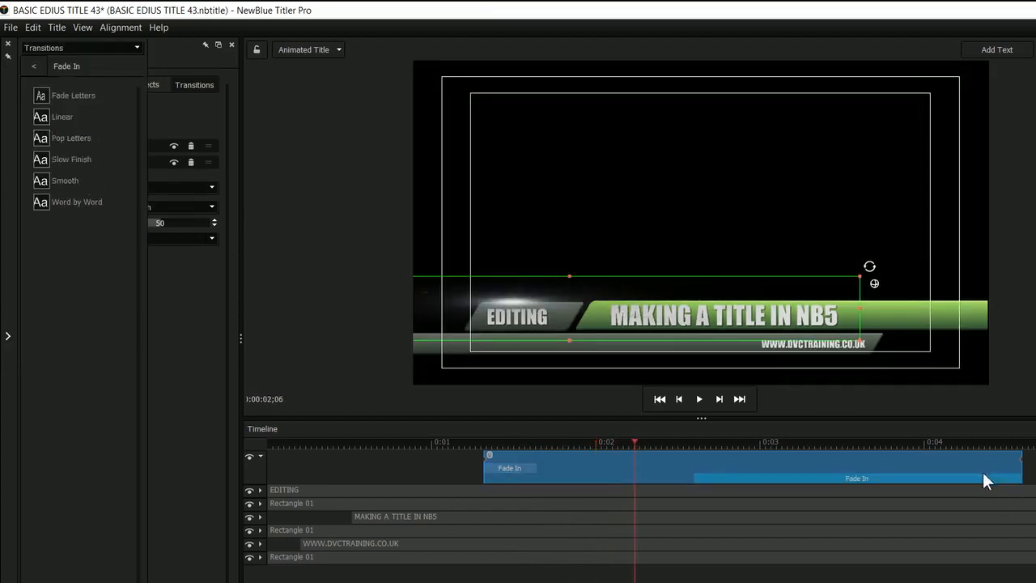
{"action": "left_click_drag", "start_coordinate": [698, 477], "coordinate": [926, 477]}
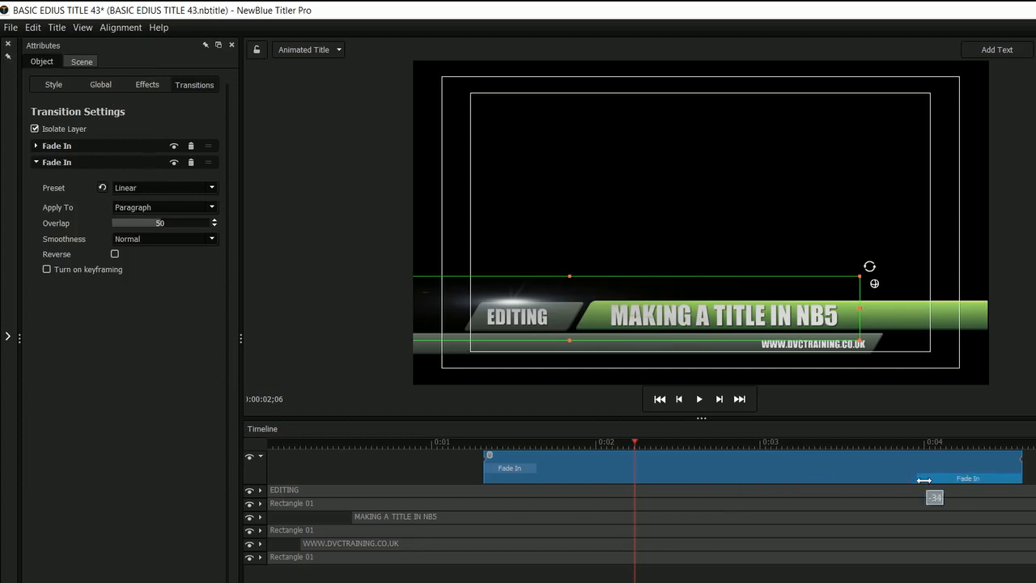
{"action": "left_click_drag", "start_coordinate": [508, 442], "coordinate": [820, 456]}
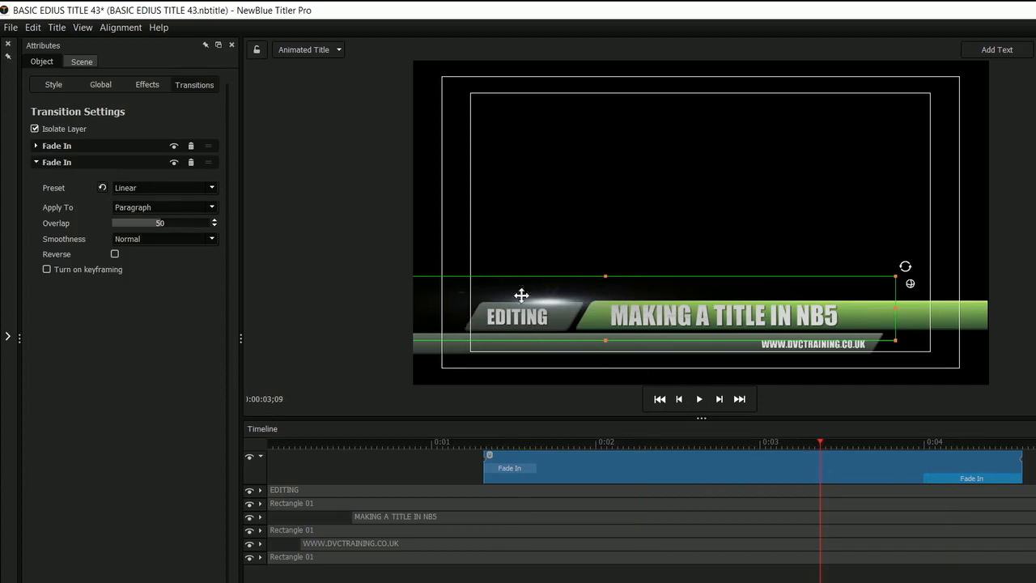
Set the flare layer's blending mode to Screen, save the title, and preview the flare's movement.
{"action": "left_click", "coordinate": [148, 85]}
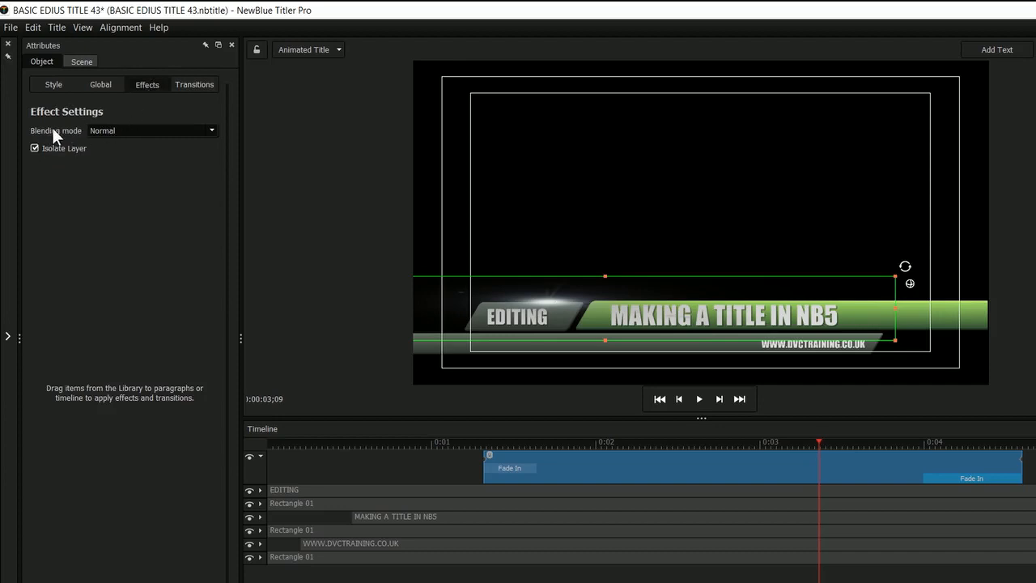
{"action": "left_click", "coordinate": [127, 131]}
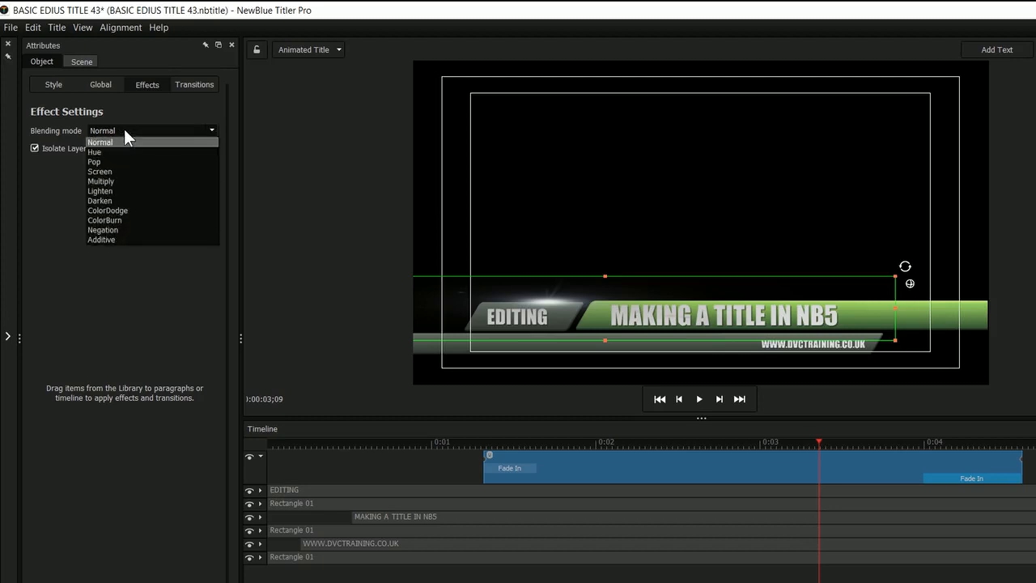
{"action": "left_click", "coordinate": [115, 171]}
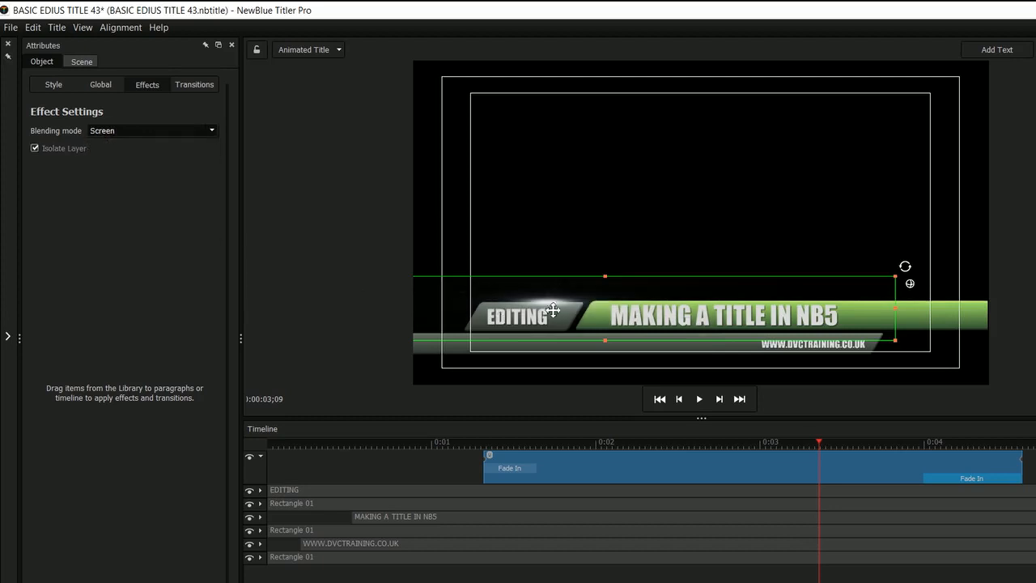
{"action": "left_click", "coordinate": [11, 27]}
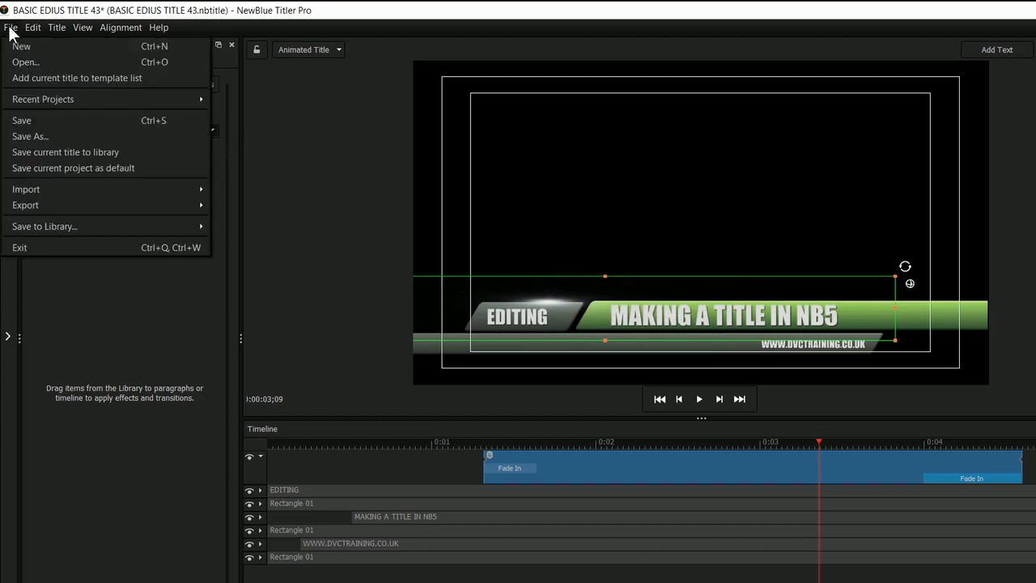
{"action": "left_click", "coordinate": [21, 119]}
{"action": "left_click_drag", "start_coordinate": [631, 443], "coordinate": [683, 443]}
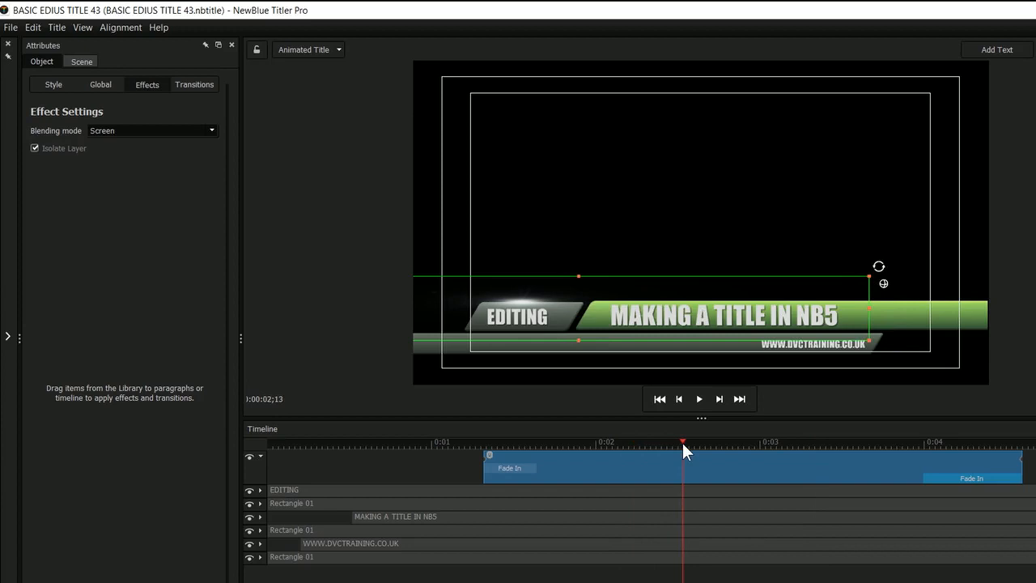
{"action": "left_click_drag", "start_coordinate": [681, 443], "coordinate": [577, 465]}
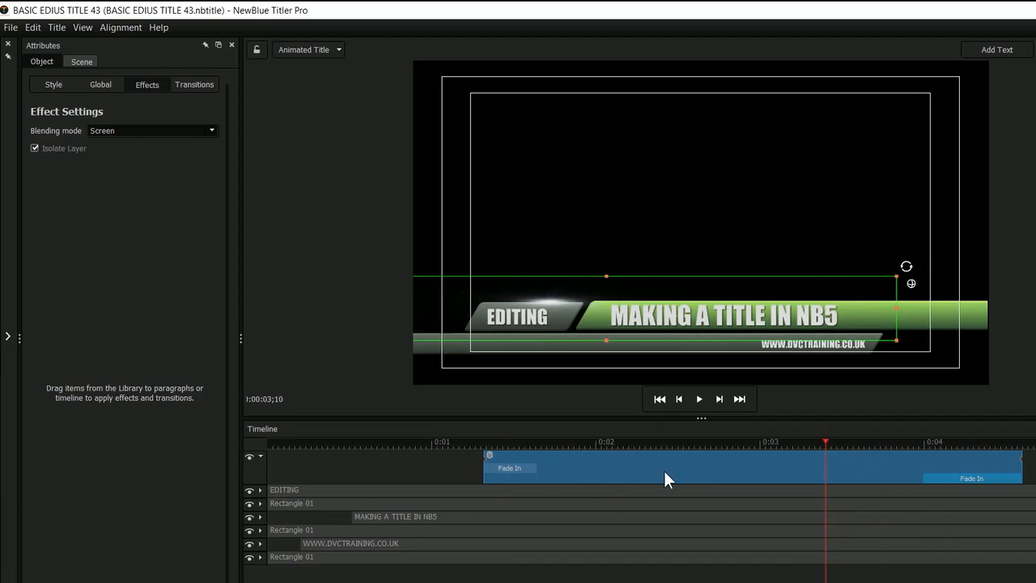
Paste a copy of the lens flare layer and turn off keyframing on the copy.
{"action": "key", "text": "ctrl+v"}
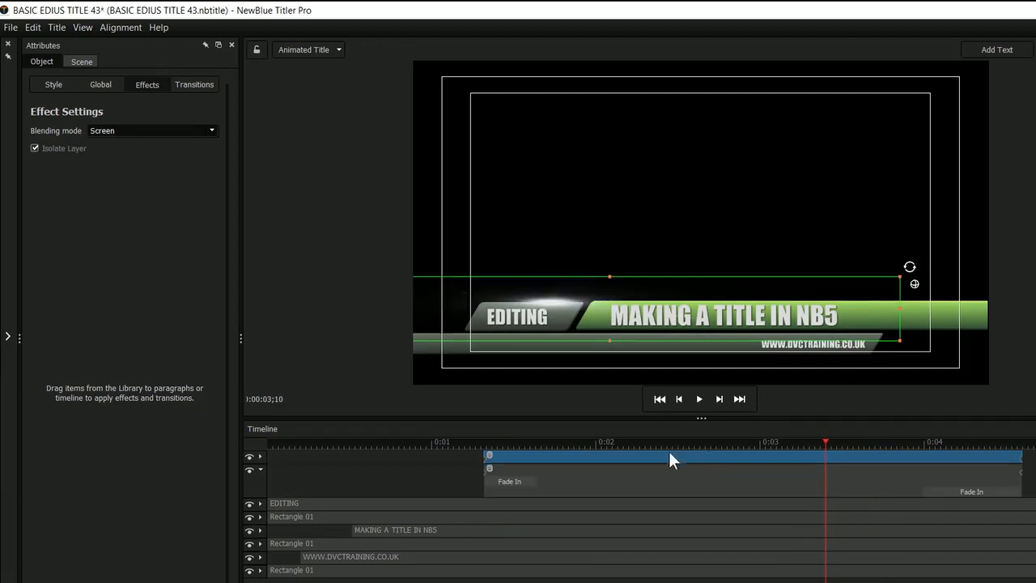
{"action": "left_click_drag", "start_coordinate": [642, 441], "coordinate": [746, 443]}
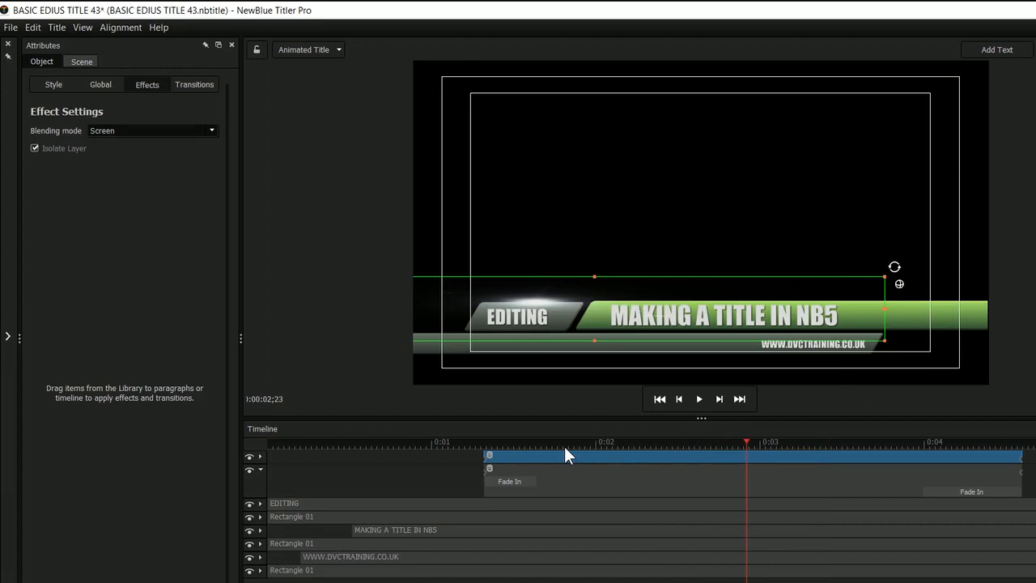
{"action": "left_click", "coordinate": [111, 84]}
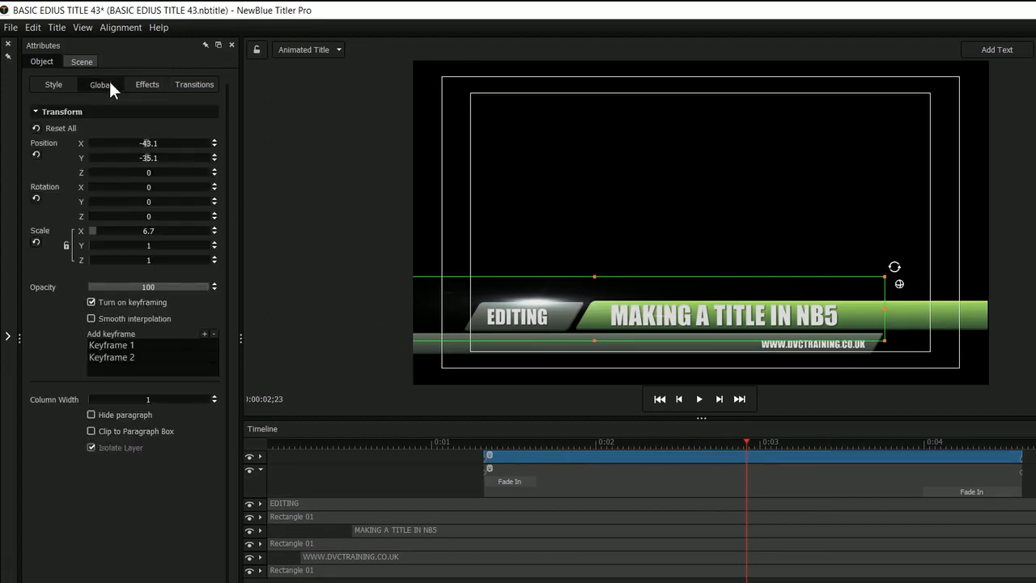
{"action": "left_click", "coordinate": [90, 300]}
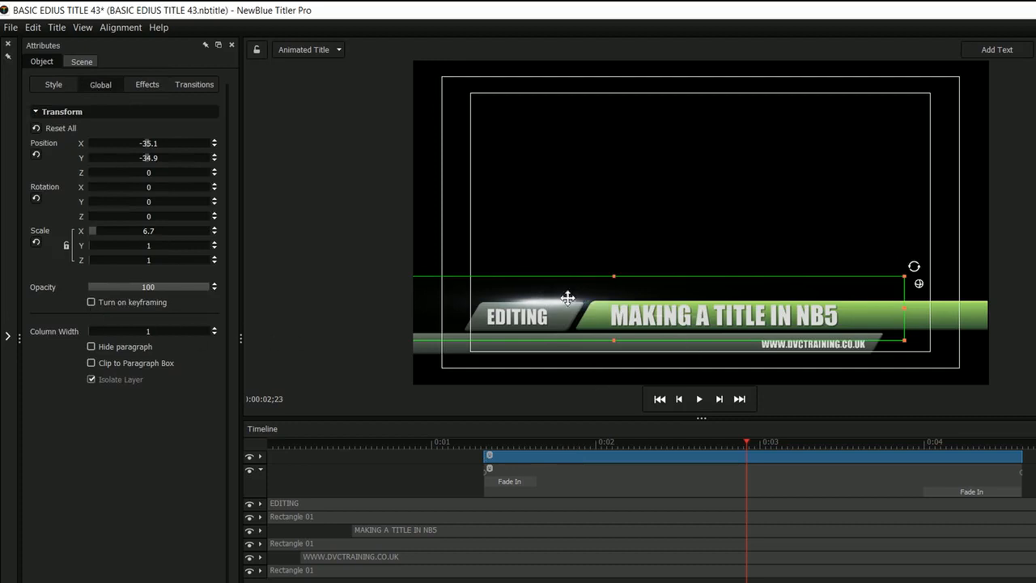
Position the copied flare at X 100.6, Y -47.2 on the website bar's upper edge, and turn on its keyframing.
{"action": "left_click_drag", "start_coordinate": [676, 341], "coordinate": [845, 352]}
{"action": "scroll", "coordinate": [163, 159], "scroll_direction": "up", "scroll_amount": 18}
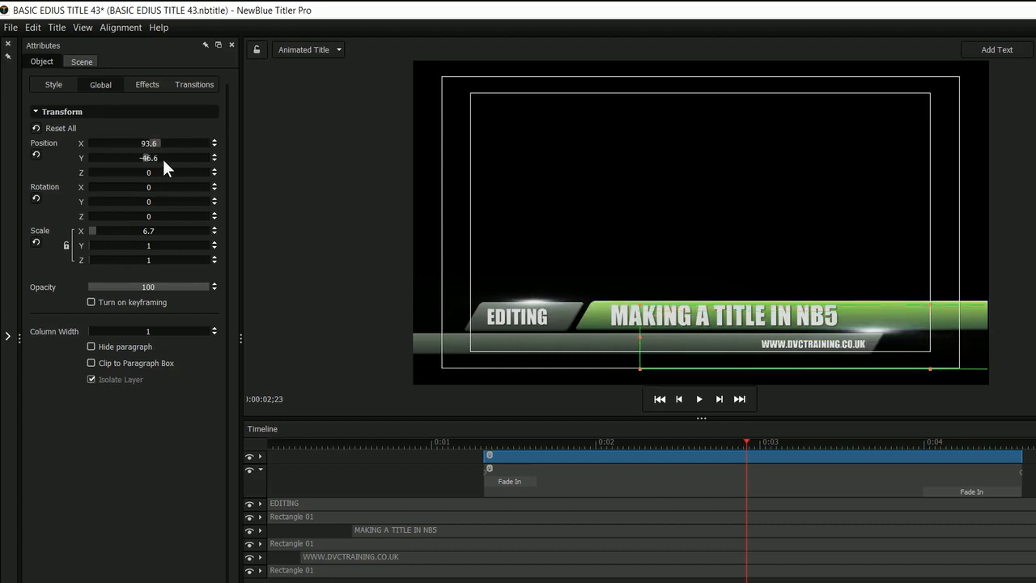
{"action": "scroll", "coordinate": [166, 159], "scroll_direction": "down", "scroll_amount": 18}
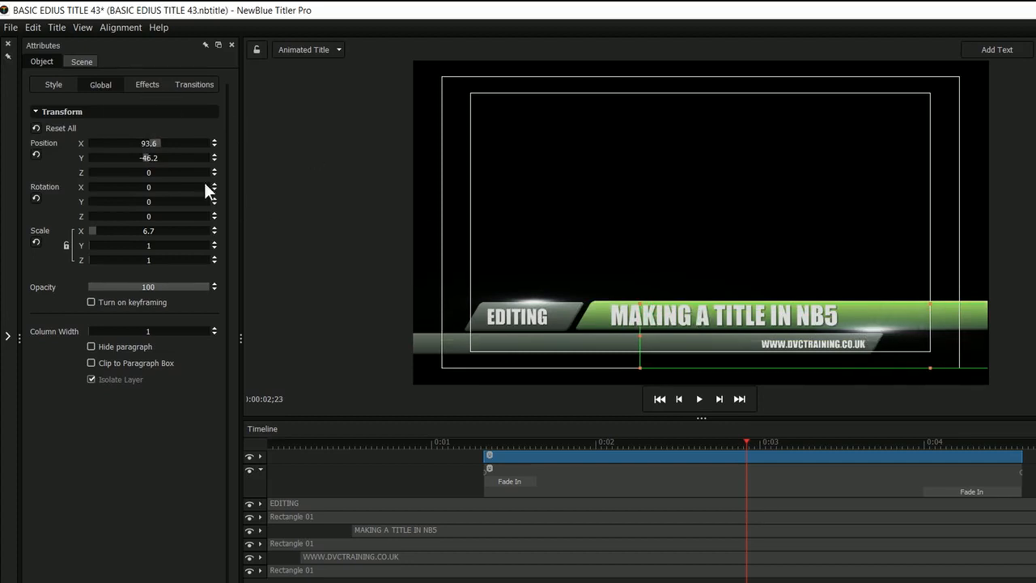
{"action": "left_click", "coordinate": [214, 161]}
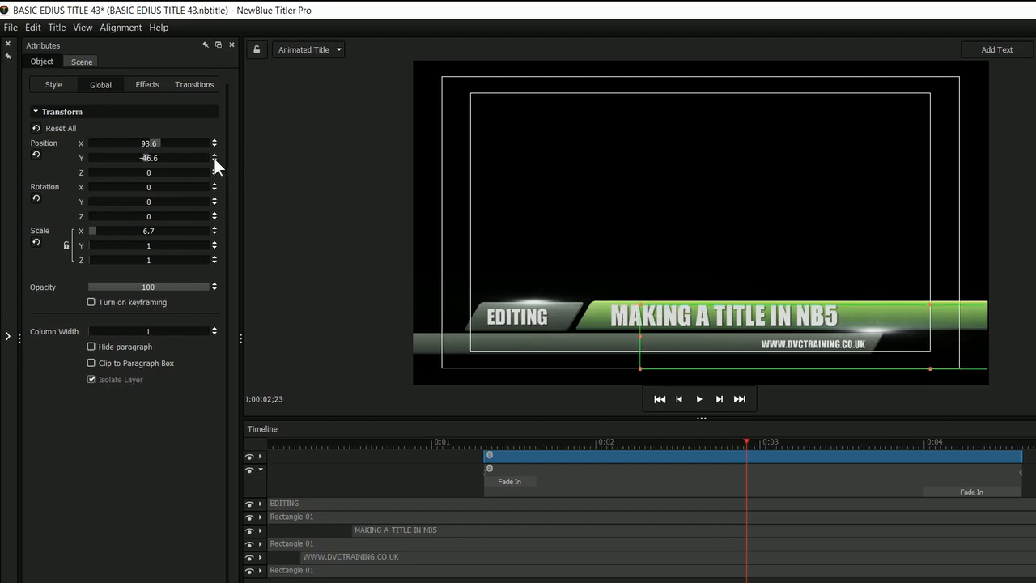
{"action": "left_click", "coordinate": [214, 140]}
{"action": "left_click", "coordinate": [213, 141]}
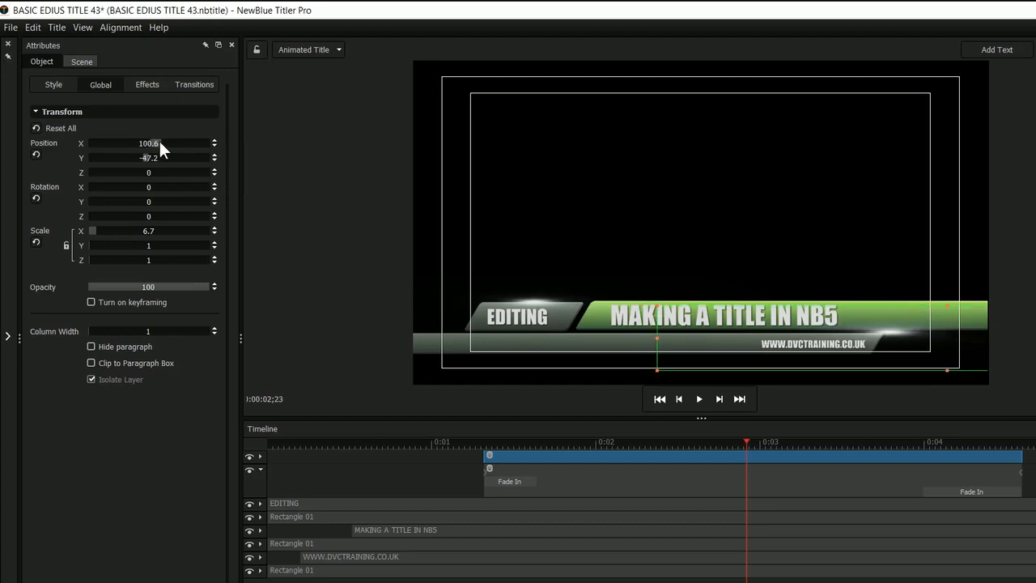
{"action": "left_click", "coordinate": [91, 302]}
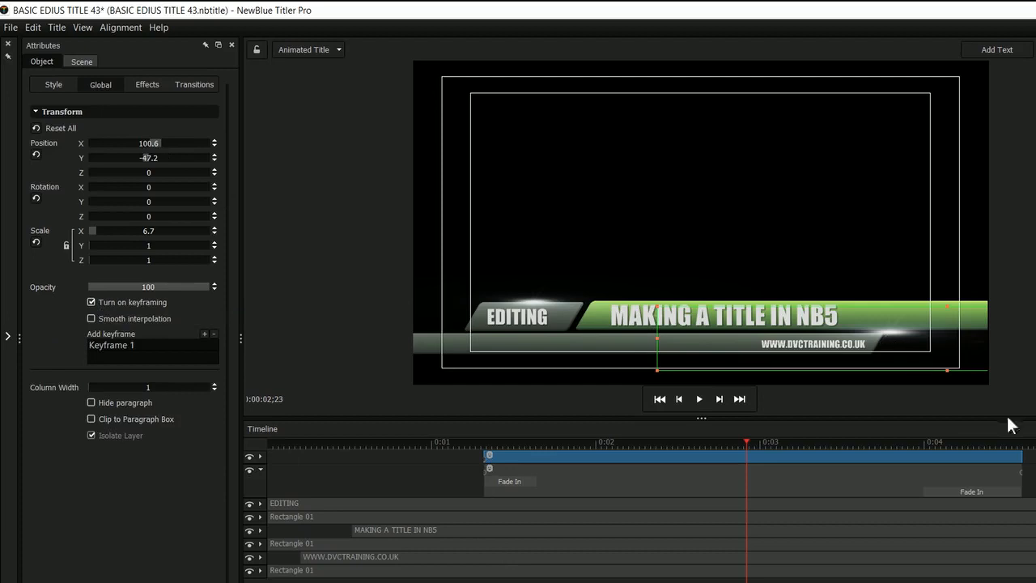
Move the playhead to 0:00:04;13 near the end of the copied flare layer and disable both of its Fade In transitions.
{"action": "left_click_drag", "start_coordinate": [1020, 446], "coordinate": [981, 459]}
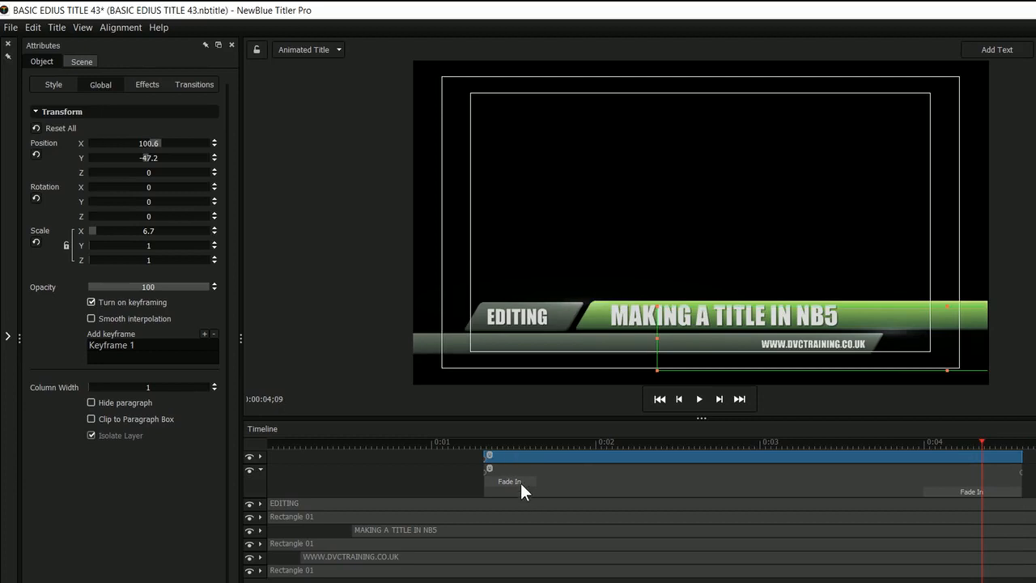
{"action": "left_click", "coordinate": [260, 456]}
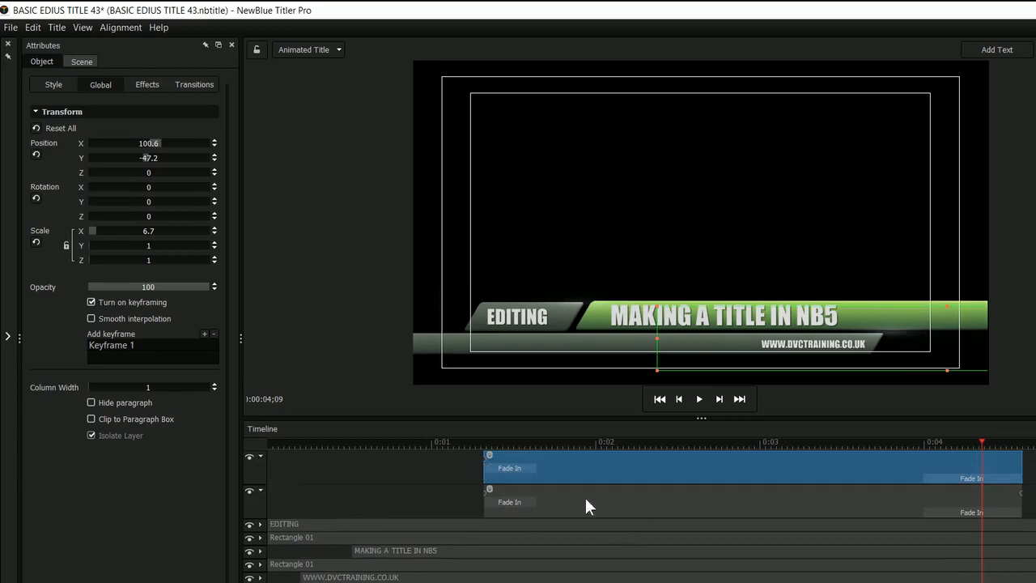
{"action": "left_click", "coordinate": [987, 445]}
{"action": "left_click", "coordinate": [1010, 446]}
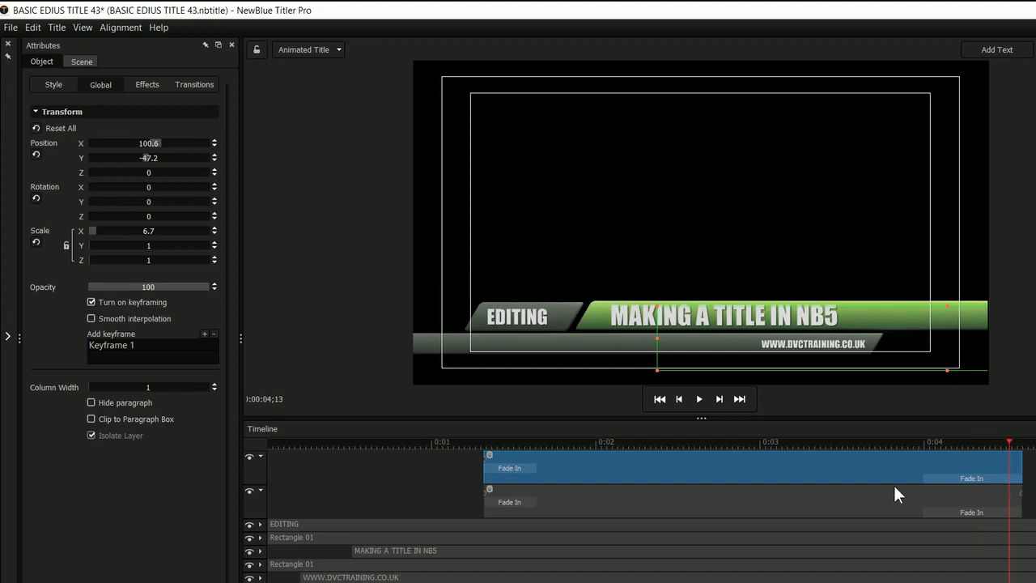
{"action": "left_click", "coordinate": [186, 84]}
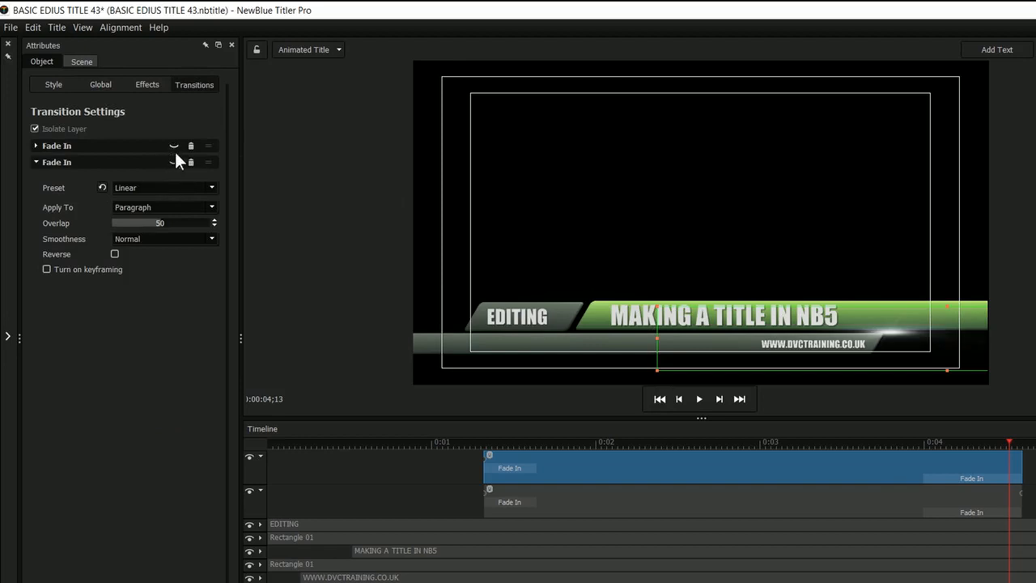
Add a second keyframe to the copied flare at 0:00:04;14 with its X position at -28.1.
{"action": "left_click_drag", "start_coordinate": [1012, 444], "coordinate": [1021, 446]}
{"action": "left_click", "coordinate": [83, 84]}
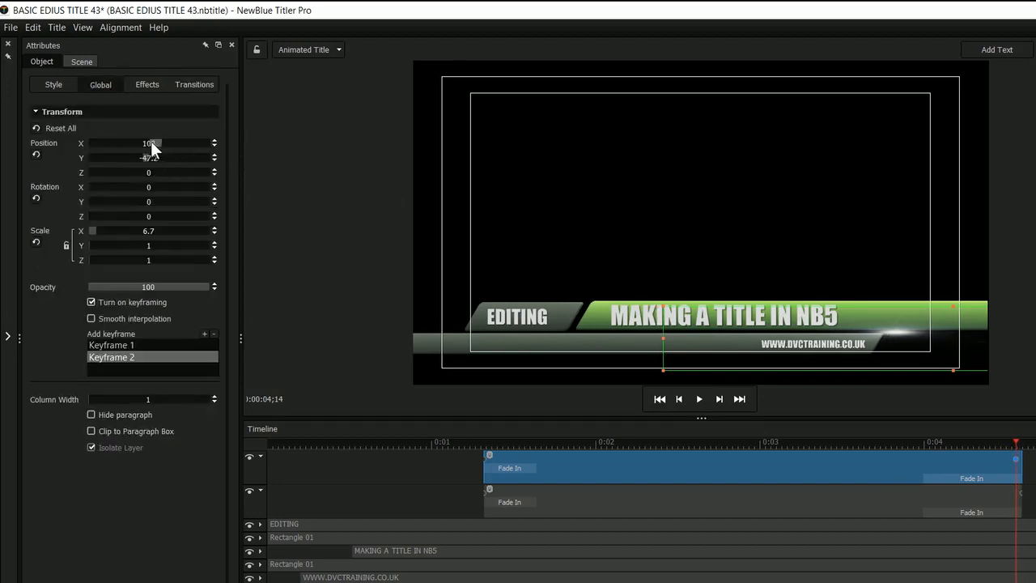
{"action": "left_click_drag", "start_coordinate": [136, 142], "coordinate": [123, 149]}
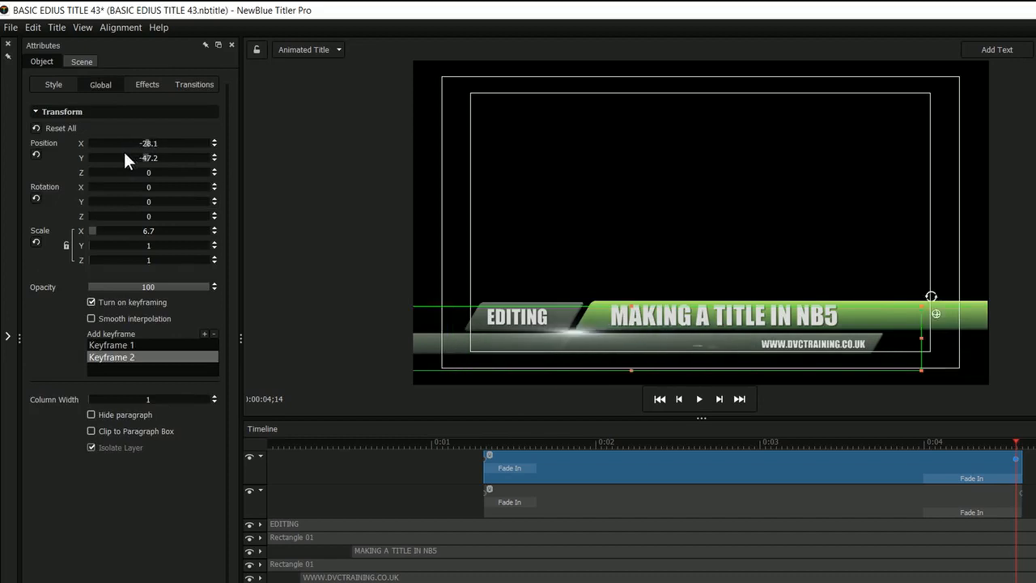
Scrub the timeline through the copied flare layer to preview the flare's movement along the website bar.
{"action": "left_click", "coordinate": [518, 442]}
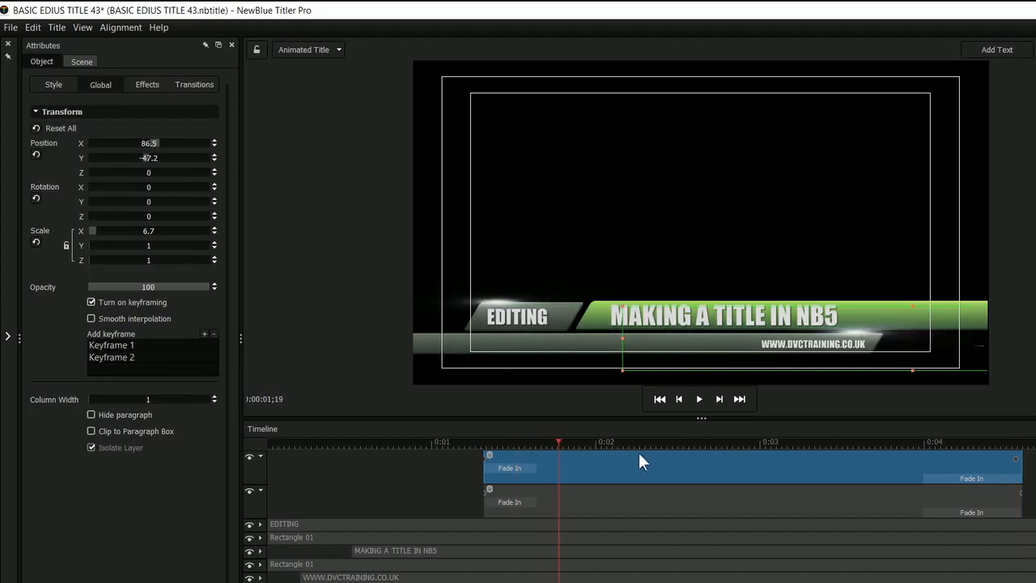
{"action": "left_click", "coordinate": [710, 455]}
{"action": "left_click", "coordinate": [835, 455]}
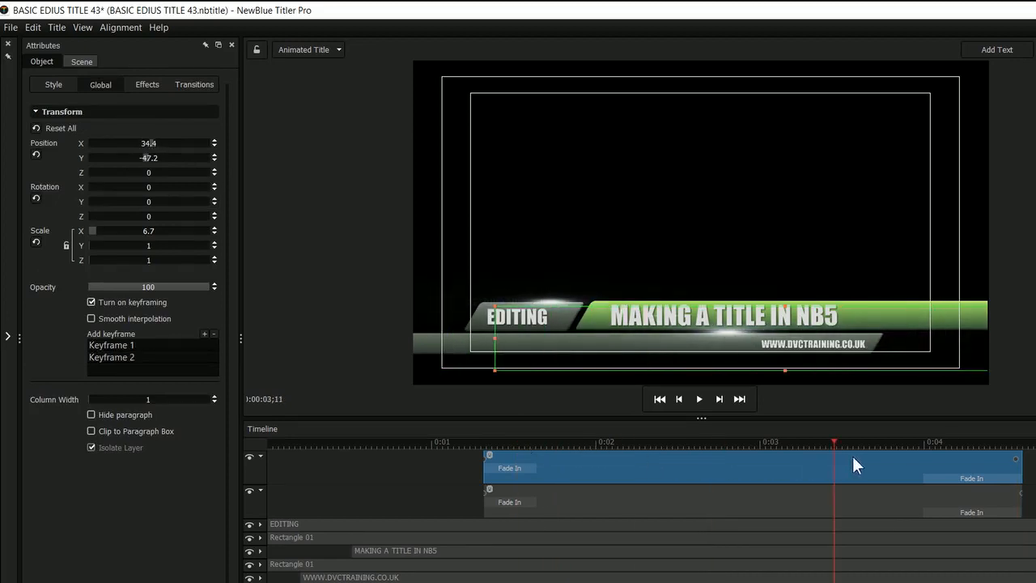
{"action": "left_click", "coordinate": [915, 459]}
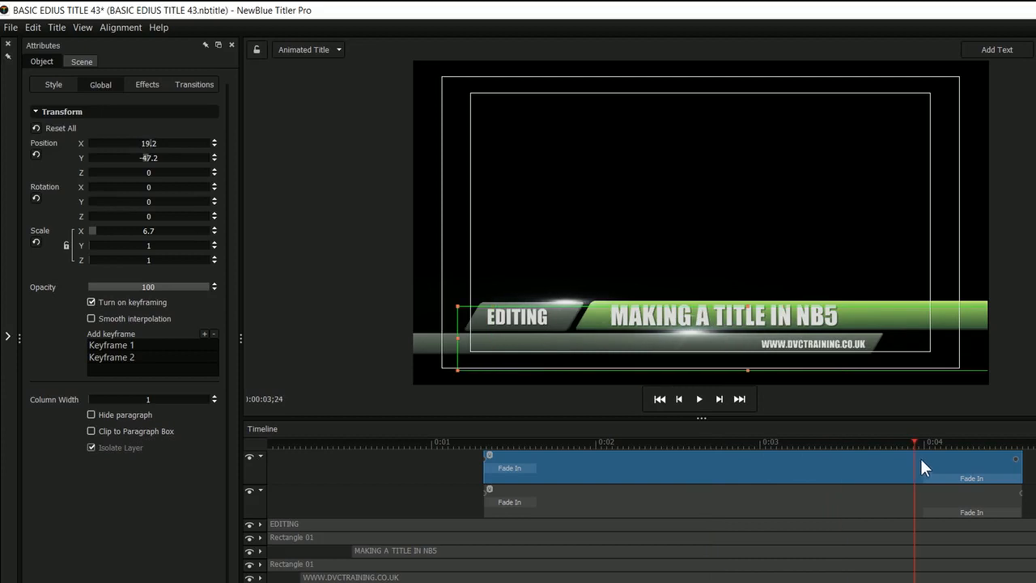
{"action": "left_click", "coordinate": [971, 454]}
{"action": "left_click", "coordinate": [974, 454]}
Re-enable both Fade In transitions on the copied flare layer and save the title.
{"action": "left_click", "coordinate": [188, 83]}
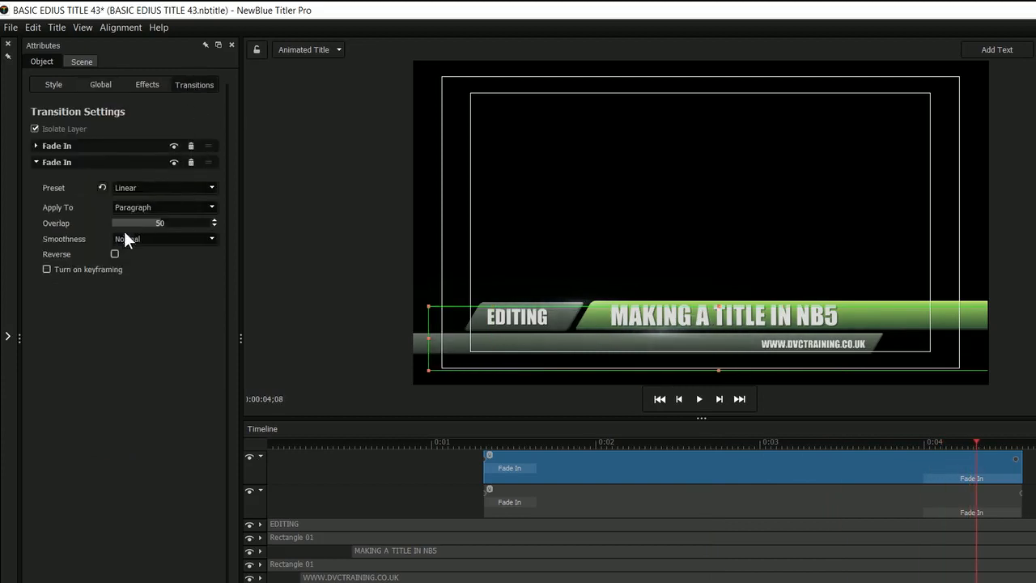
{"action": "left_click", "coordinate": [10, 27]}
{"action": "left_click", "coordinate": [22, 120]}
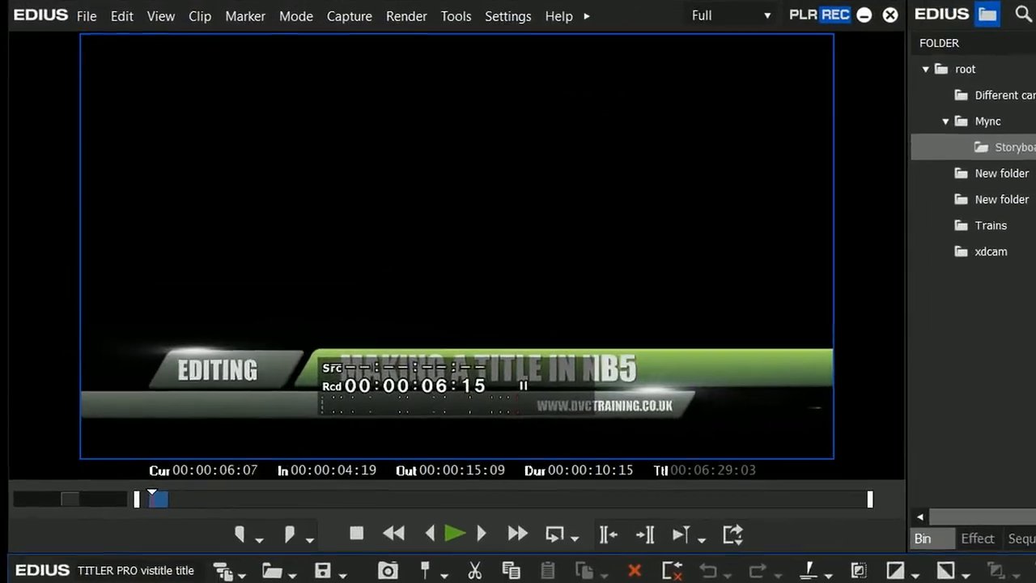
Return to the EDIUS sequence and play the title from its in point.
{"action": "key", "text": "q"}
{"action": "key", "text": "space"}
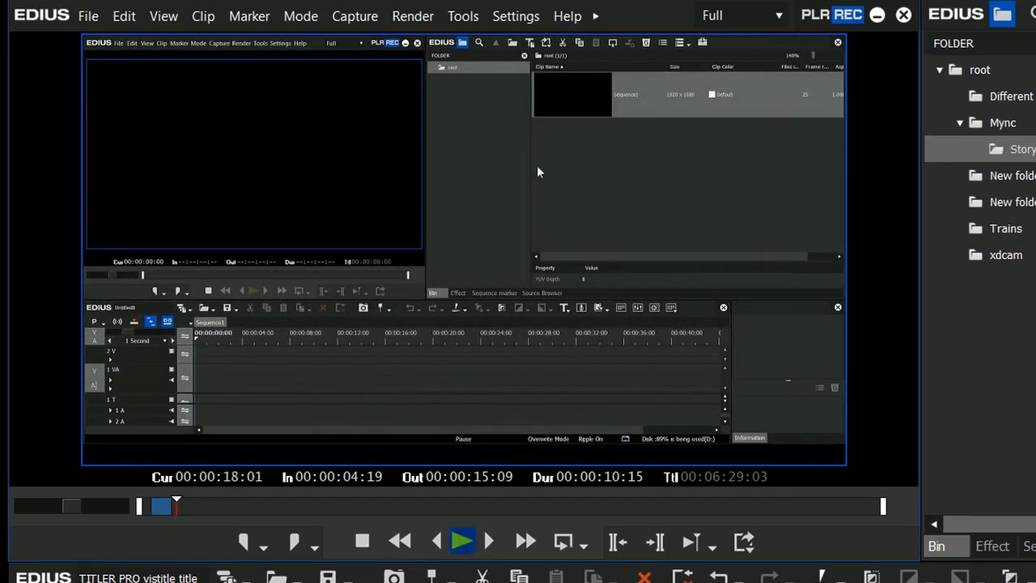
{"action": "key", "text": "j"}
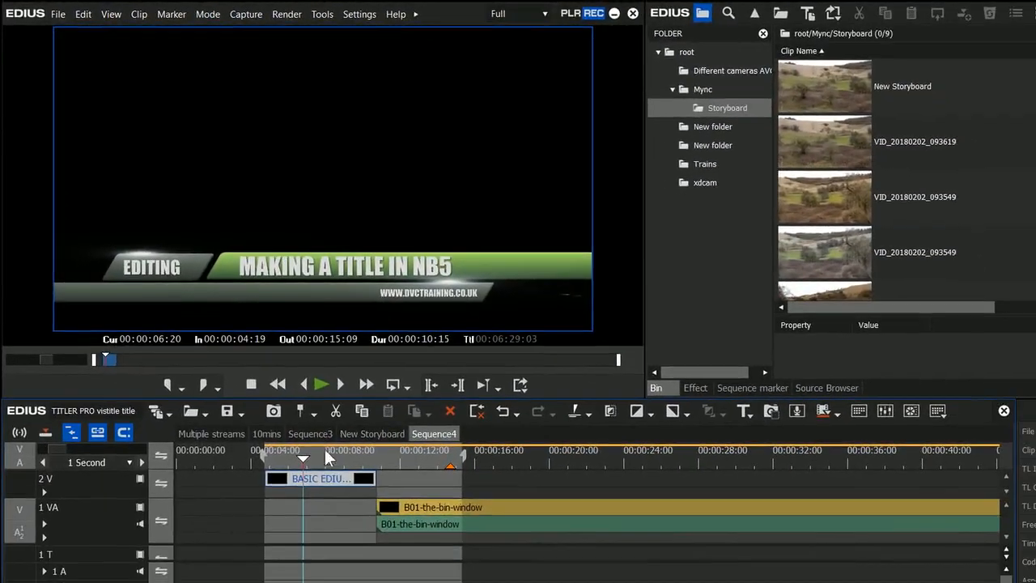
Reopen the title from the sequence, check the motion blur option in its title settings, and close the titler.
{"action": "double_click", "coordinate": [350, 520]}
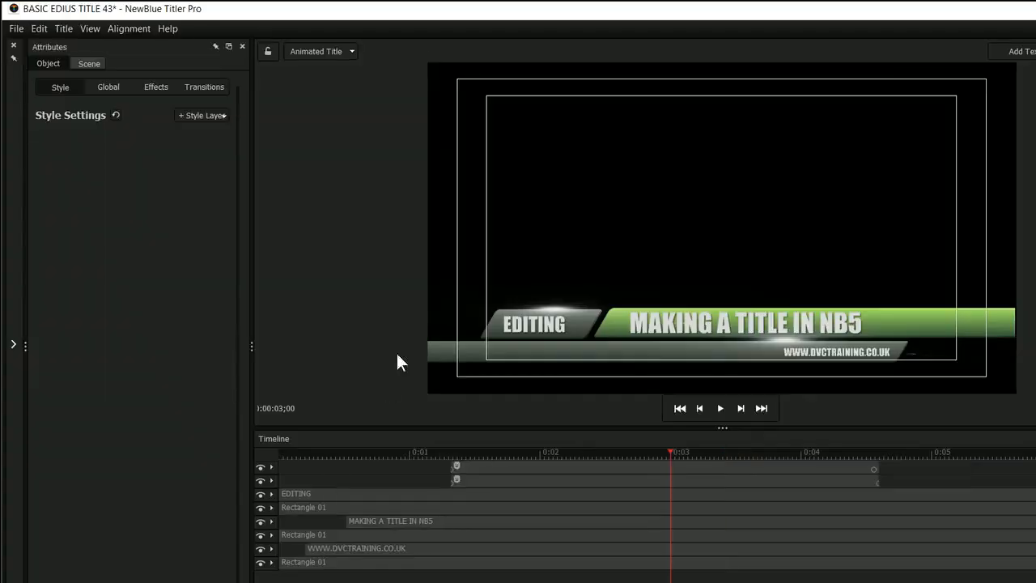
{"action": "left_click", "coordinate": [64, 29]}
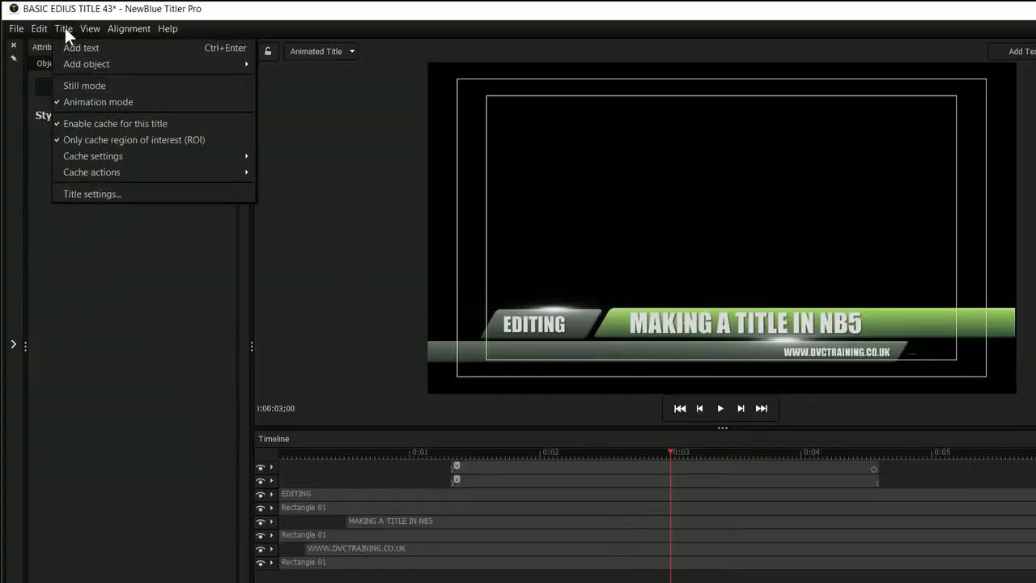
{"action": "left_click", "coordinate": [100, 194]}
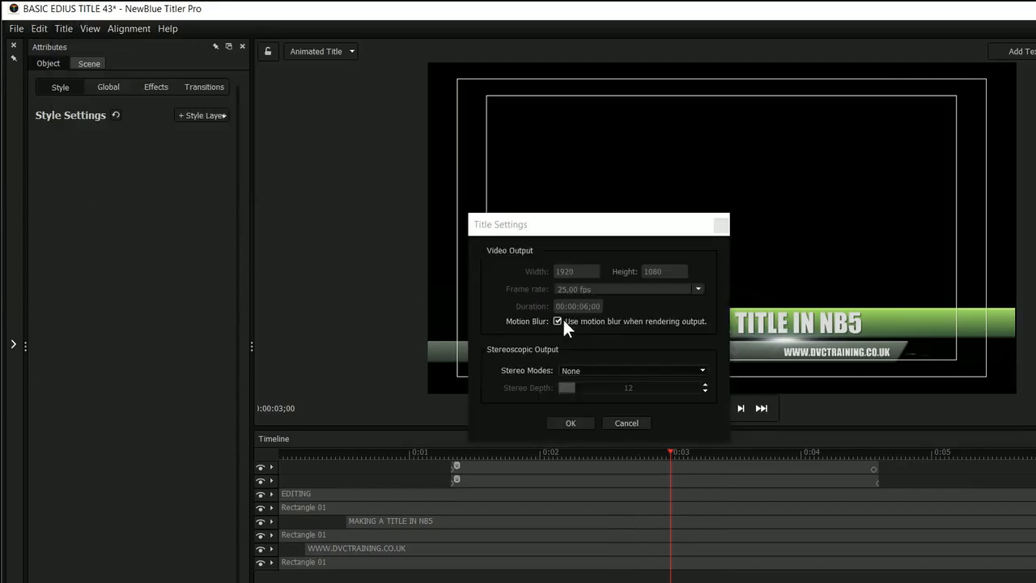
{"action": "left_click", "coordinate": [574, 421]}
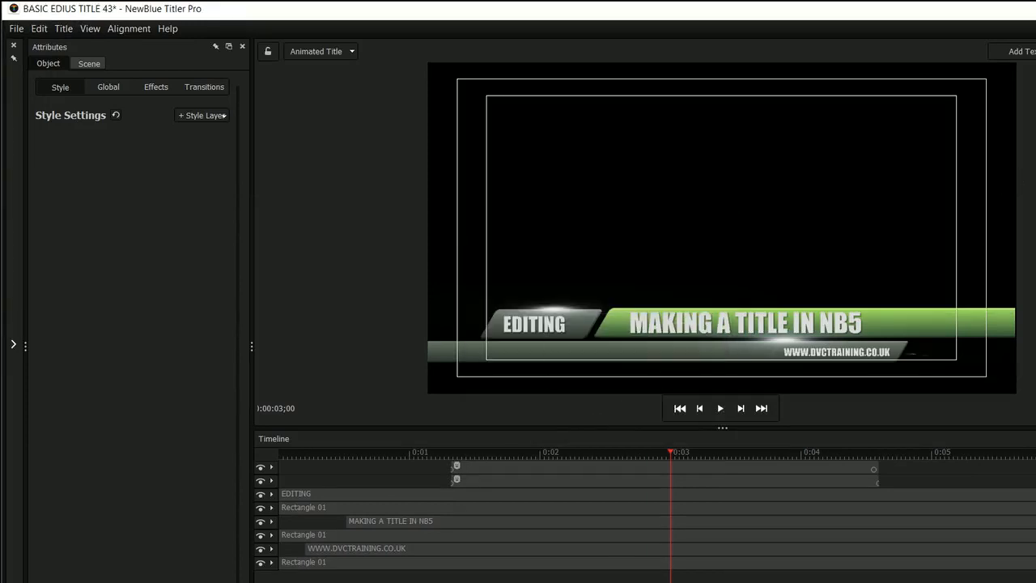
{"action": "key", "text": "alt+F4"}
{"action": "left_click", "coordinate": [599, 353]}
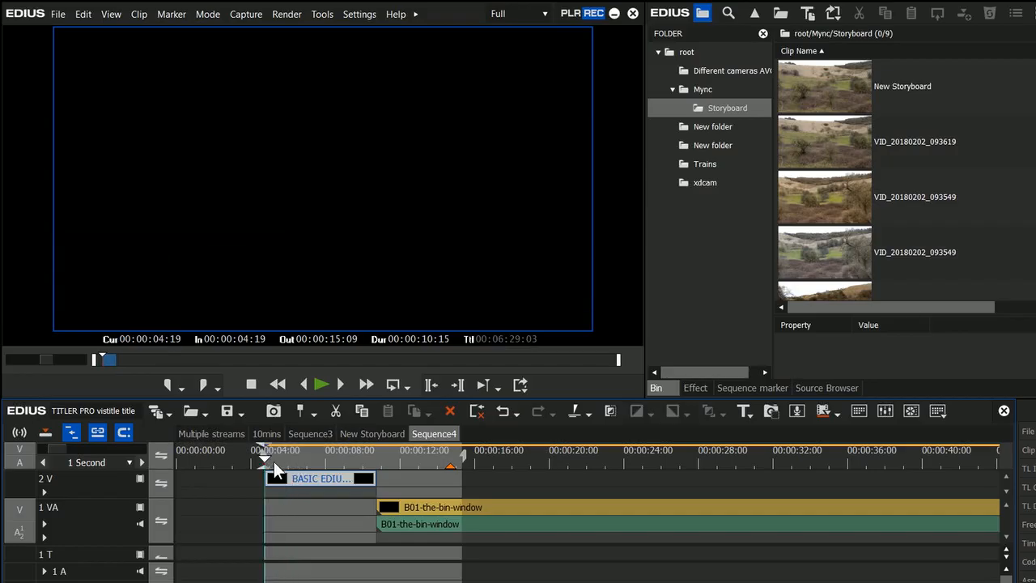
Play the title in the sequence from its start at 00:00:04:19, and replay it to check the animation.
{"action": "left_click", "coordinate": [322, 385]}
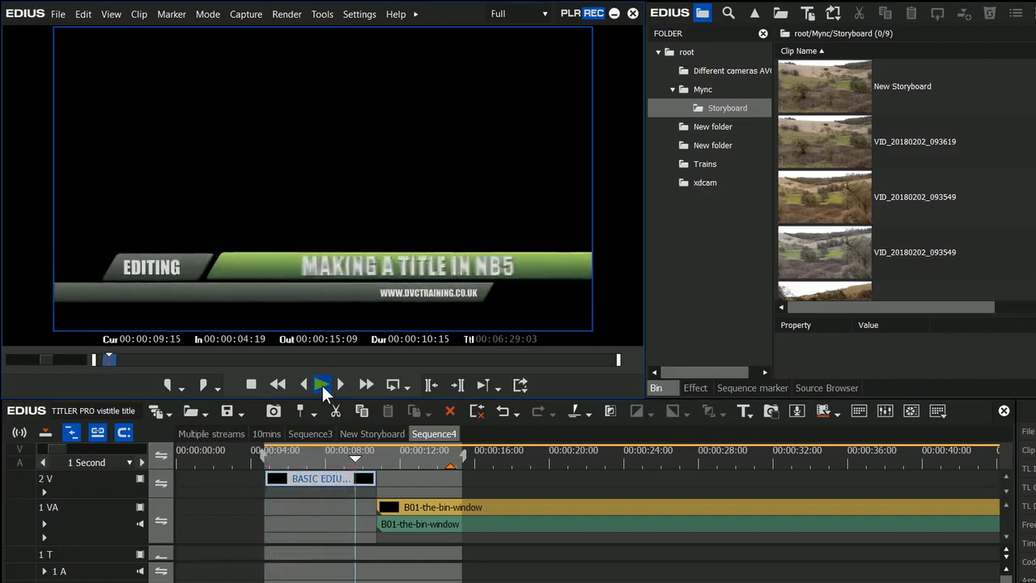
{"action": "left_click", "coordinate": [260, 459]}
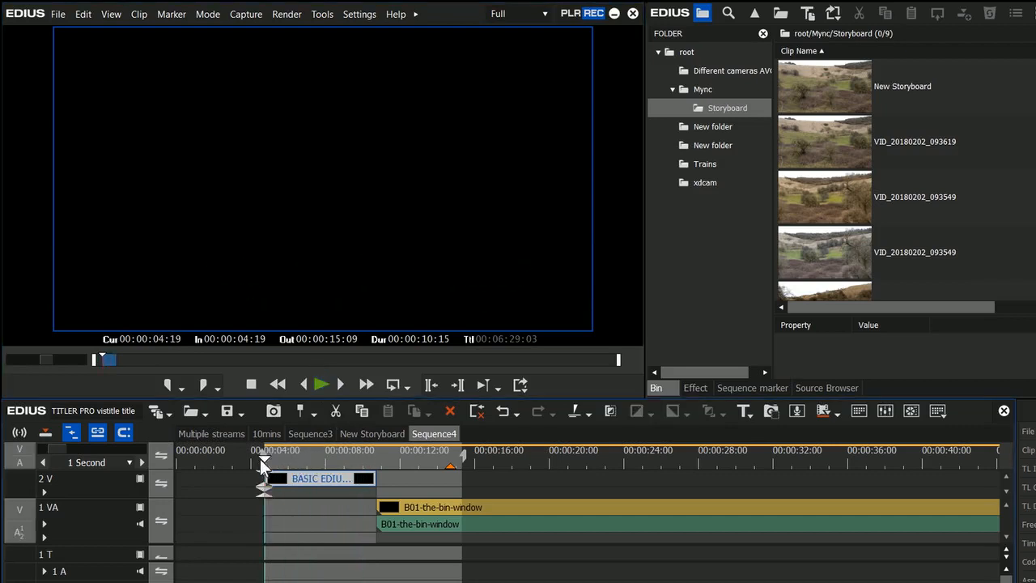
{"action": "left_click", "coordinate": [318, 387]}
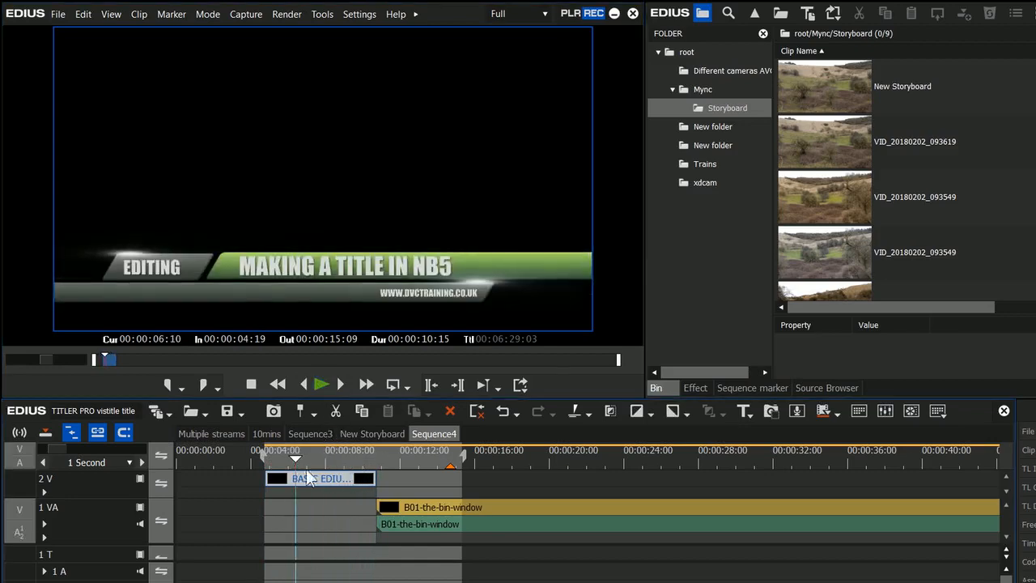
Reopen the title clip, review the title's cache options, and close the titler without changing them.
{"action": "double_click", "coordinate": [336, 481]}
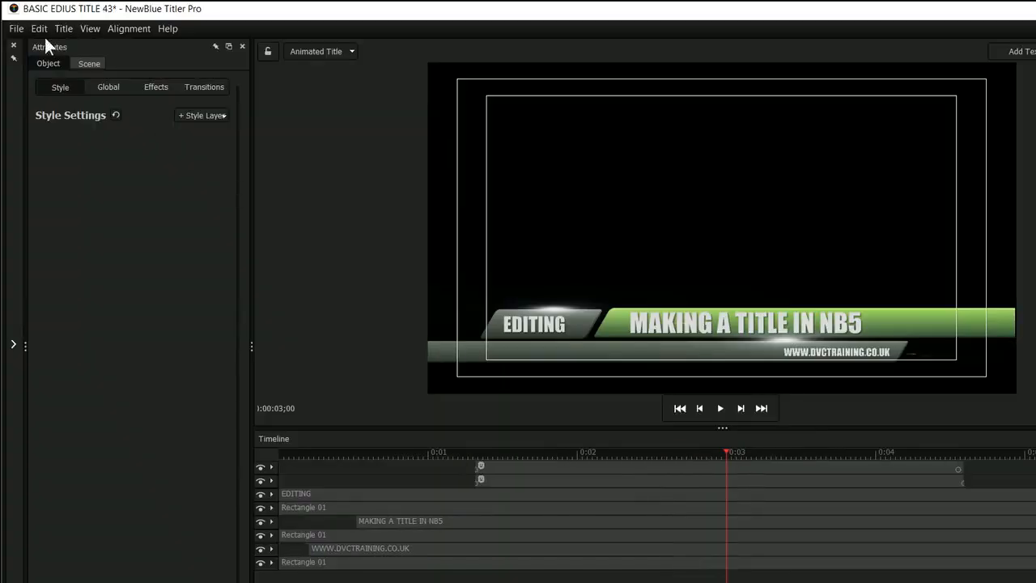
{"action": "left_click", "coordinate": [60, 29]}
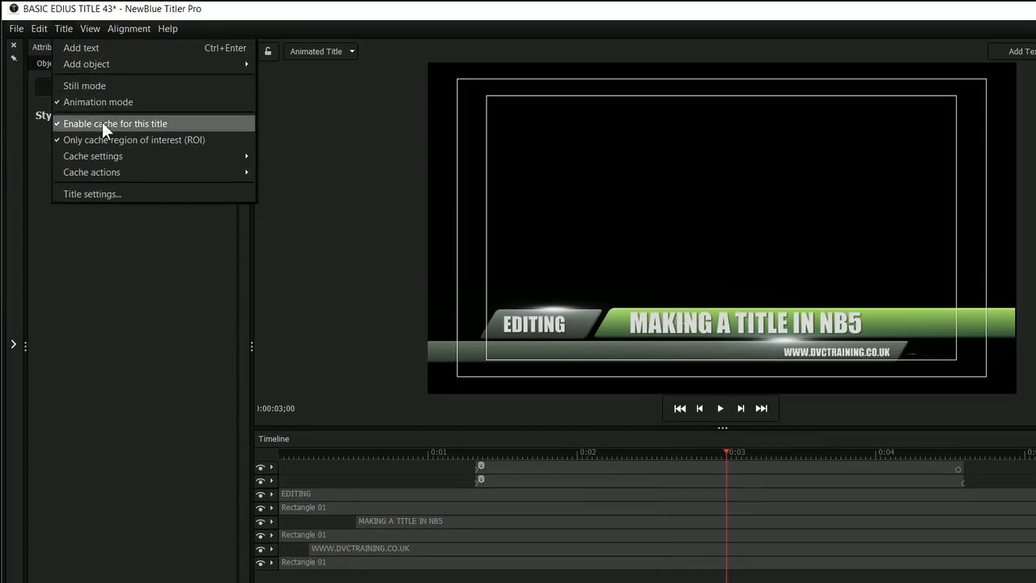
{"action": "mouse_move", "coordinate": [130, 156]}
{"action": "left_click", "coordinate": [273, 154]}
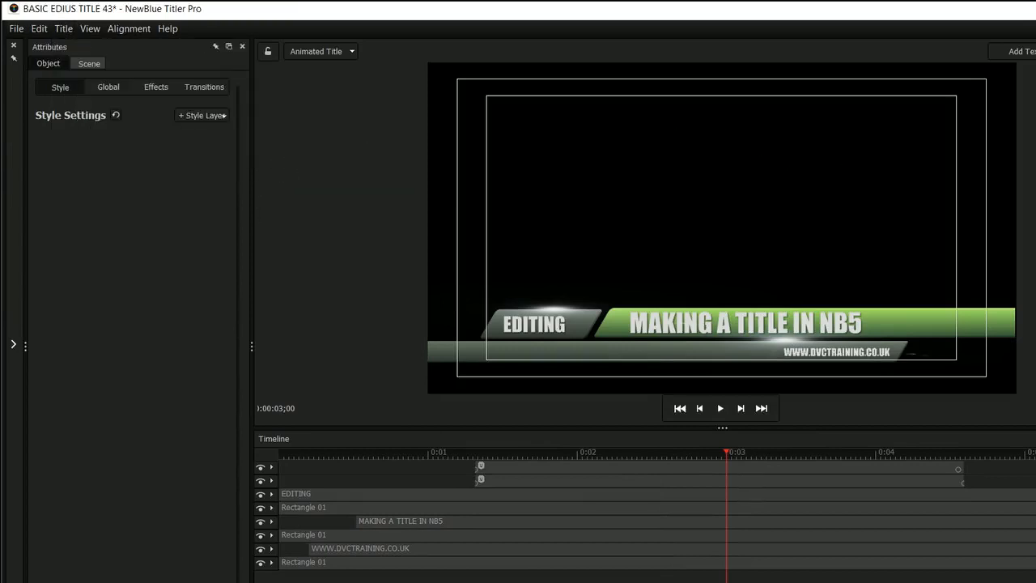
{"action": "left_click", "coordinate": [530, 359]}
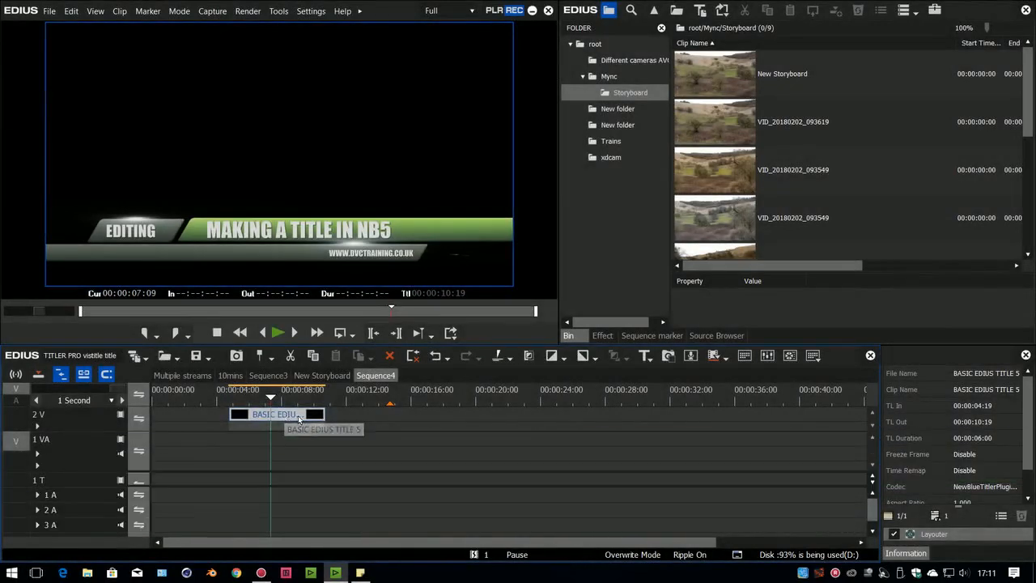
Scrub through the BASIC EDIUS TITLE 5 clip on the 2 V track and return to its start.
{"action": "left_click", "coordinate": [274, 401]}
{"action": "left_click_drag", "start_coordinate": [276, 404], "coordinate": [302, 400]}
{"action": "key", "text": "a"}
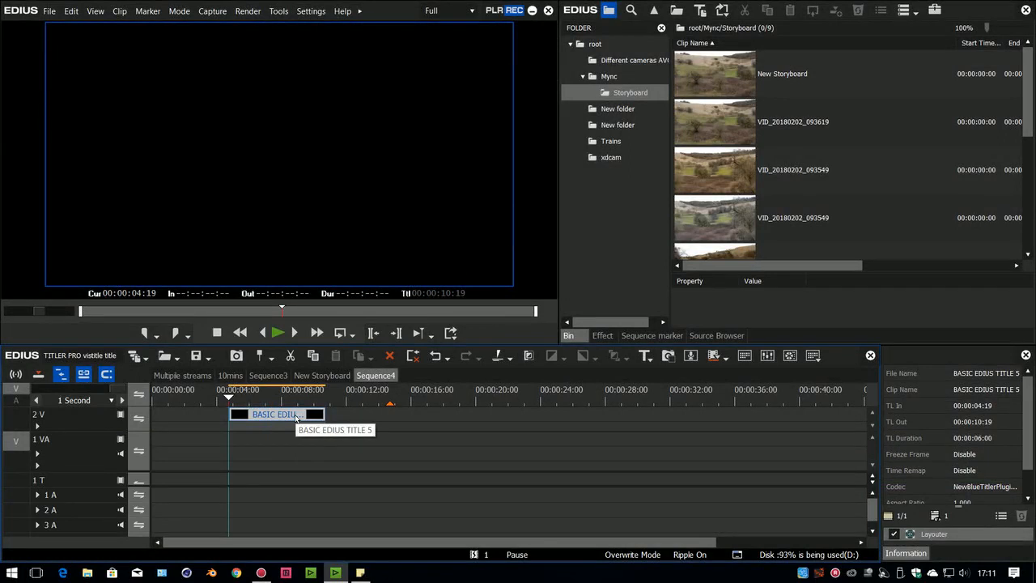
Create a new NewBlue Titler Pro 5 clip on the 2 V track at 00:00:17:16.
{"action": "left_click", "coordinate": [437, 399]}
{"action": "right_click", "coordinate": [447, 408]}
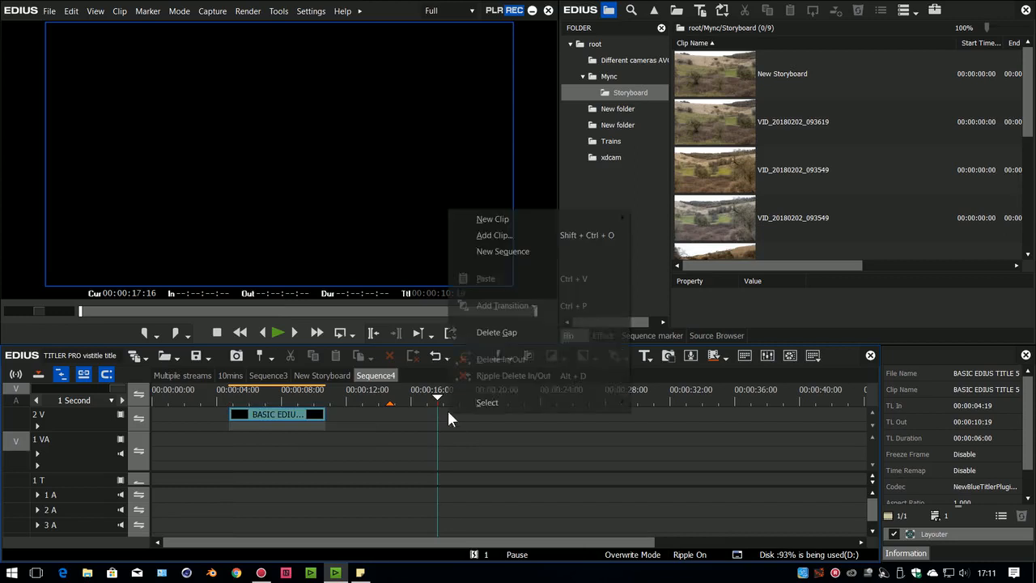
{"action": "mouse_move", "coordinate": [508, 223]}
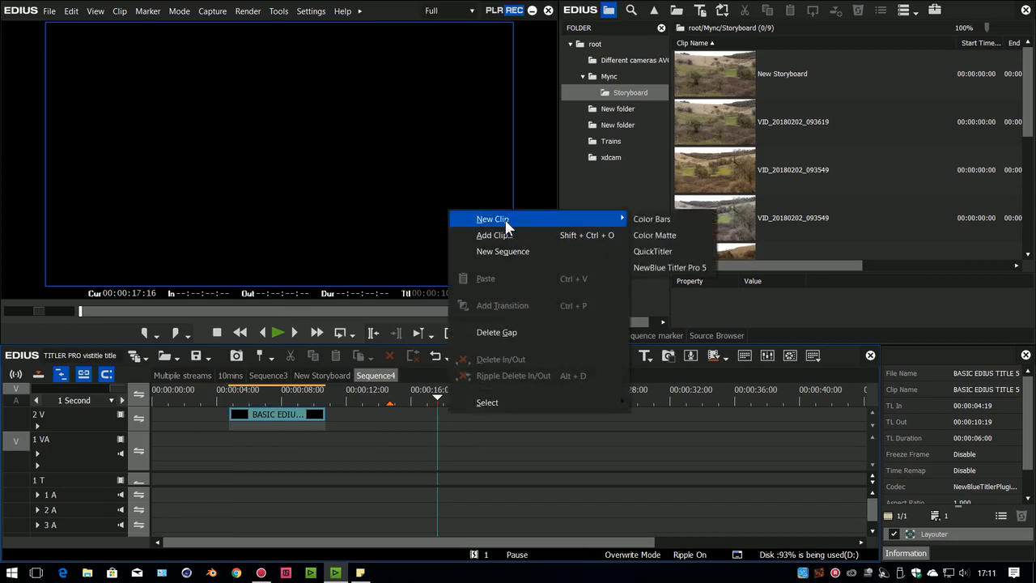
{"action": "left_click", "coordinate": [658, 264]}
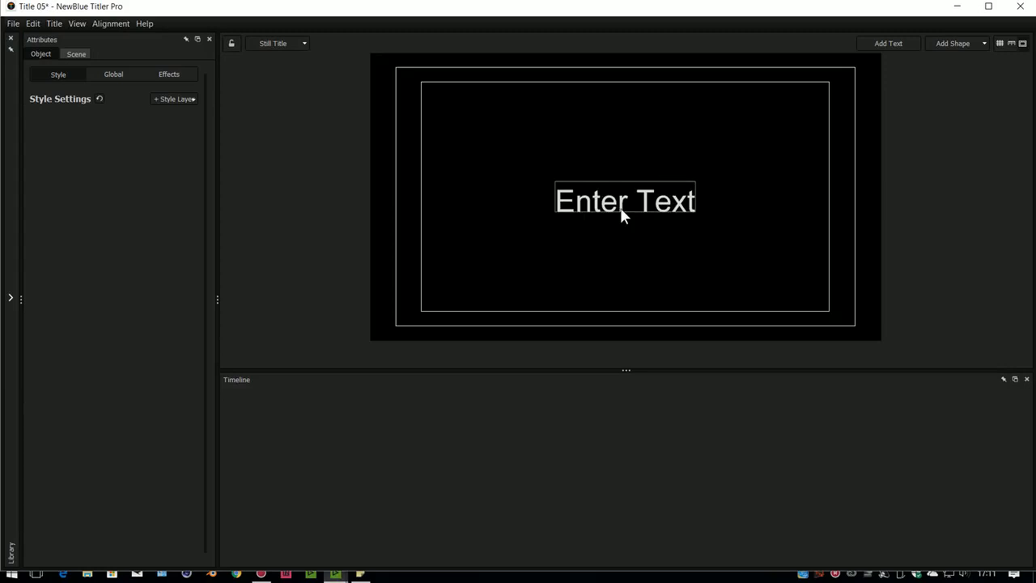
Load BASIC EDIUS TITLE 5.nbtitle from the stills folder, discarding the blank title, and place the playhead at 0:00:01;05.
{"action": "left_click", "coordinate": [13, 23]}
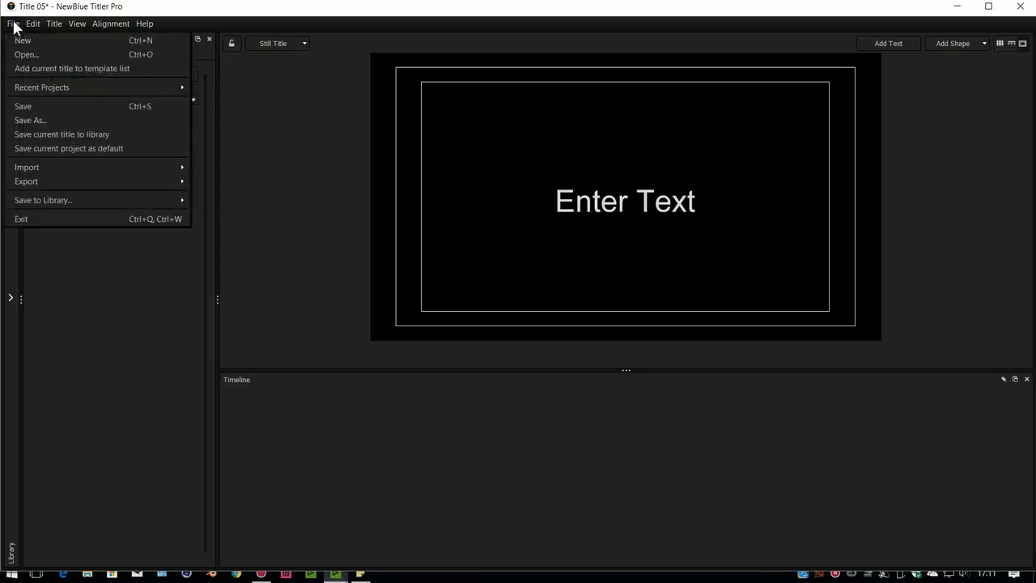
{"action": "left_click", "coordinate": [25, 54]}
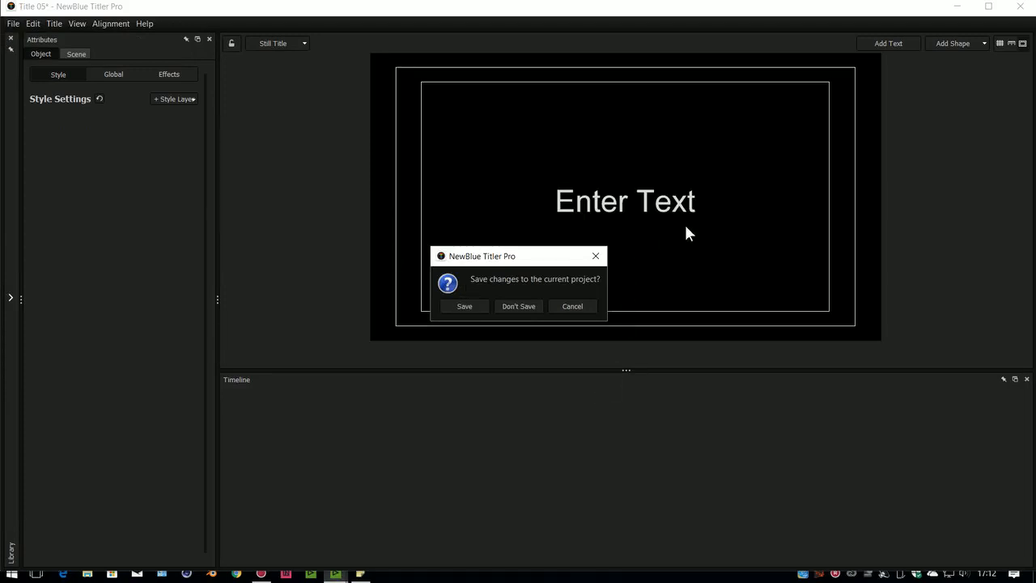
{"action": "left_click", "coordinate": [510, 306]}
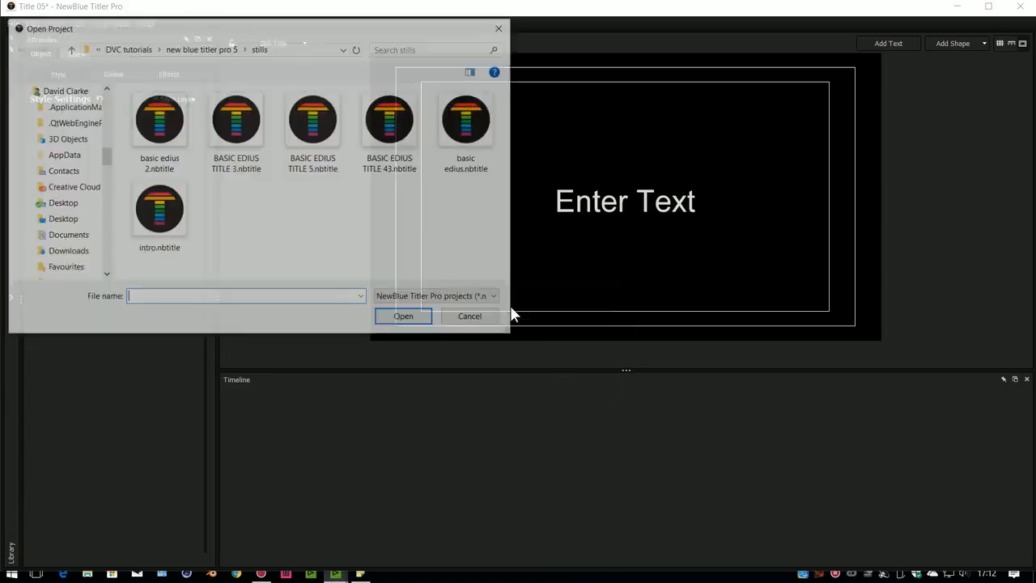
{"action": "left_click", "coordinate": [314, 156]}
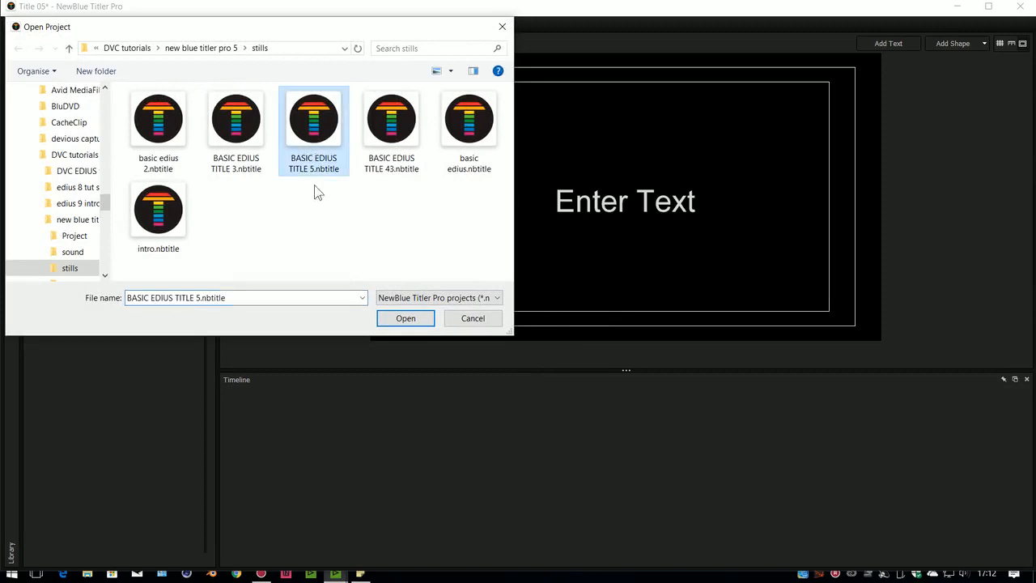
{"action": "left_click", "coordinate": [398, 320]}
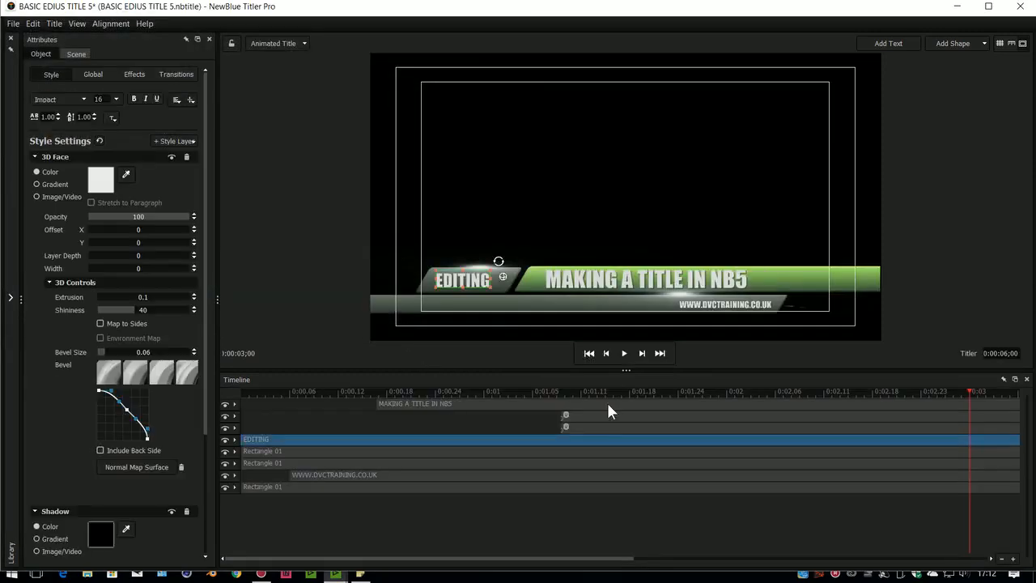
{"action": "left_click", "coordinate": [533, 391]}
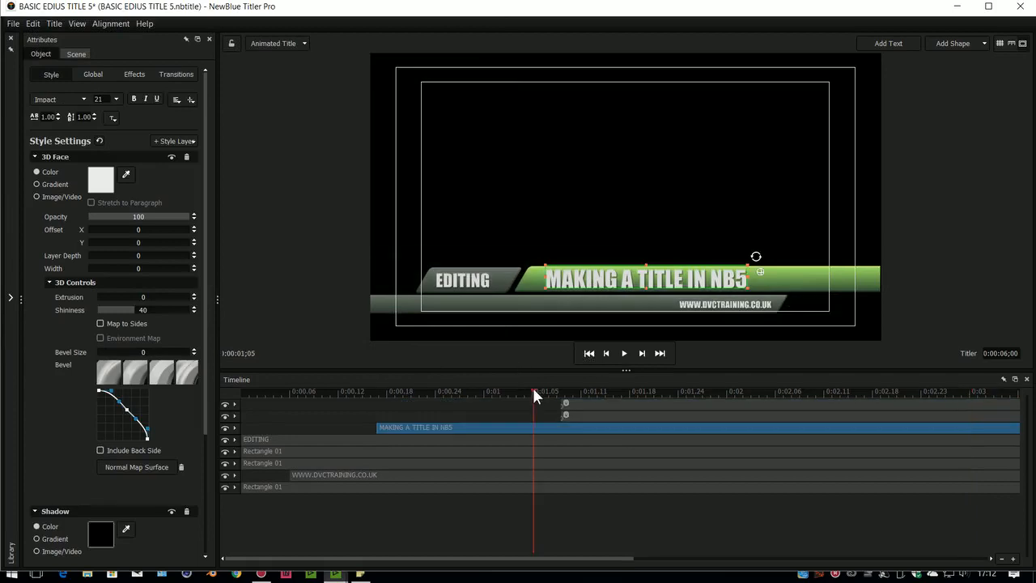
Append "v2" to the MAKING A TITLE IN NB5 text and close the titler, saving the changes to BASIC EDIUS TITLE 5.nbtitle.
{"action": "left_click", "coordinate": [519, 406]}
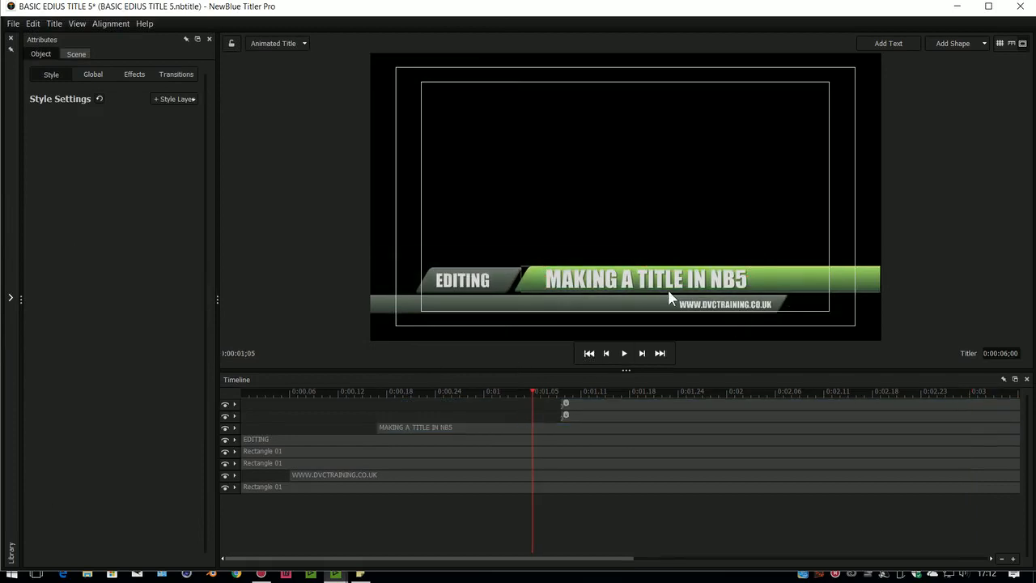
{"action": "left_click", "coordinate": [707, 281]}
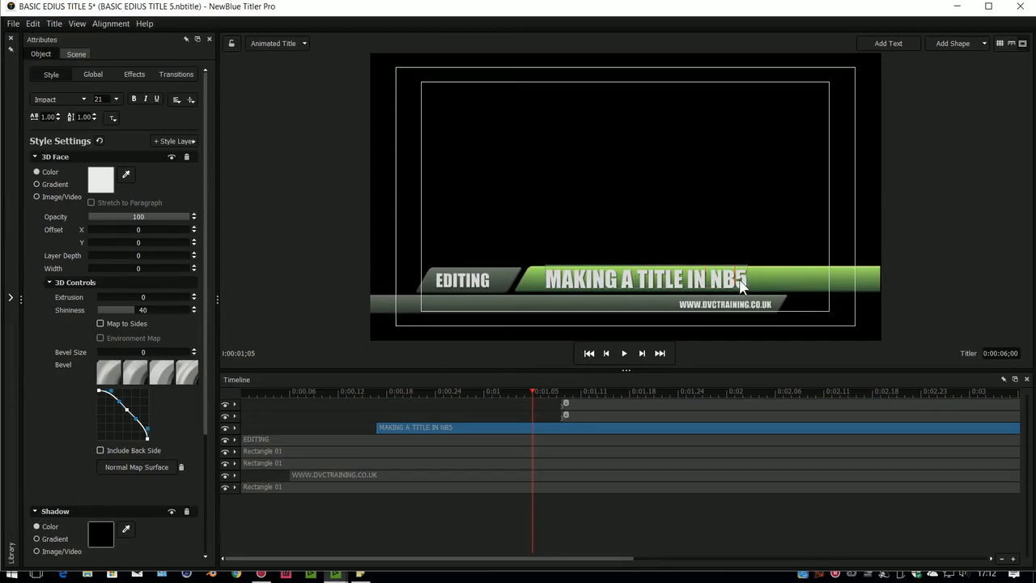
{"action": "type", "text": "v2"}
{"action": "left_click", "coordinate": [1019, 10]}
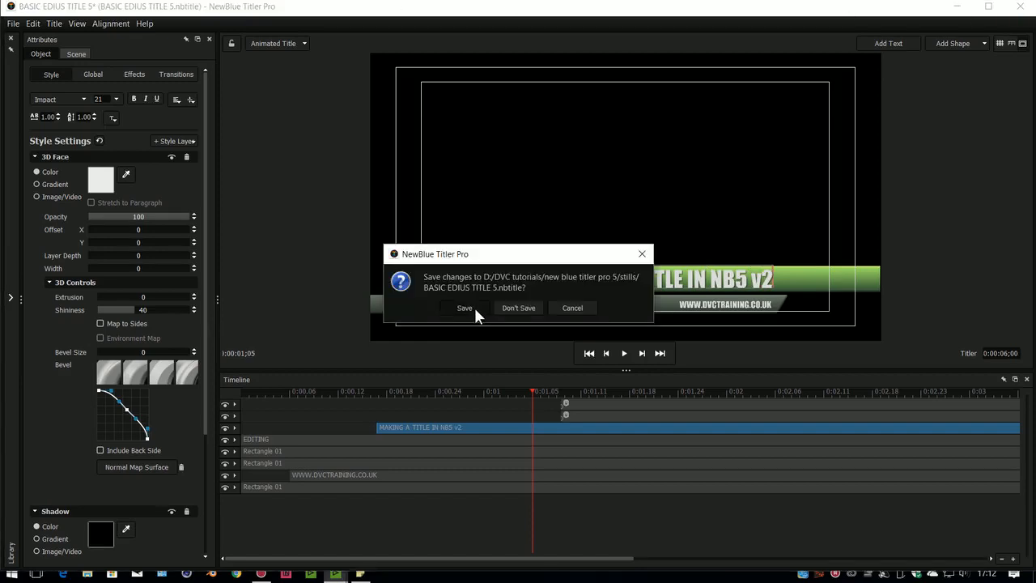
{"action": "left_click", "coordinate": [465, 308]}
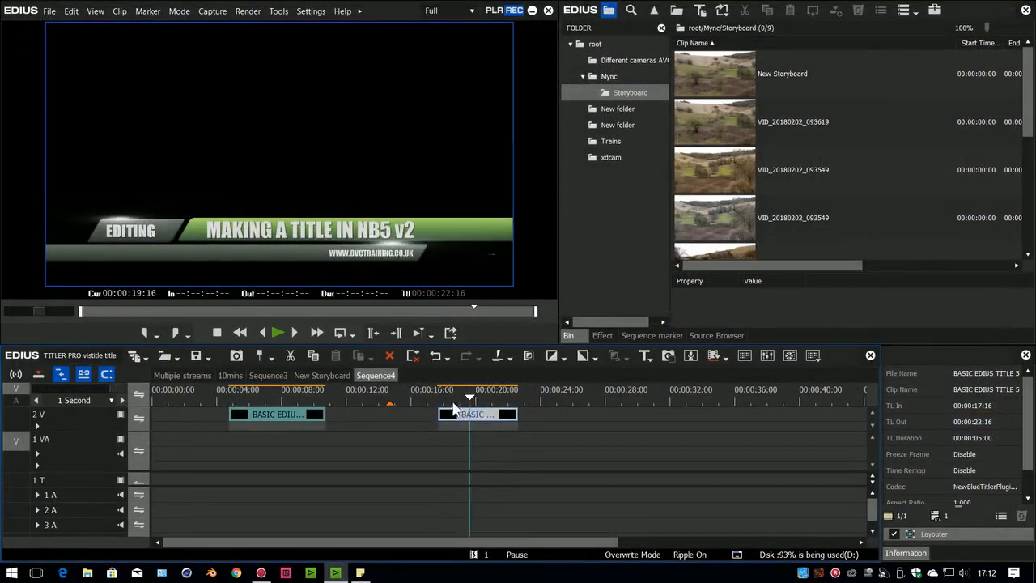
Compare the two title clips on the 2 V track and set the second clip's duration to 00:00:06:00.
{"action": "left_click_drag", "start_coordinate": [245, 394], "coordinate": [491, 414]}
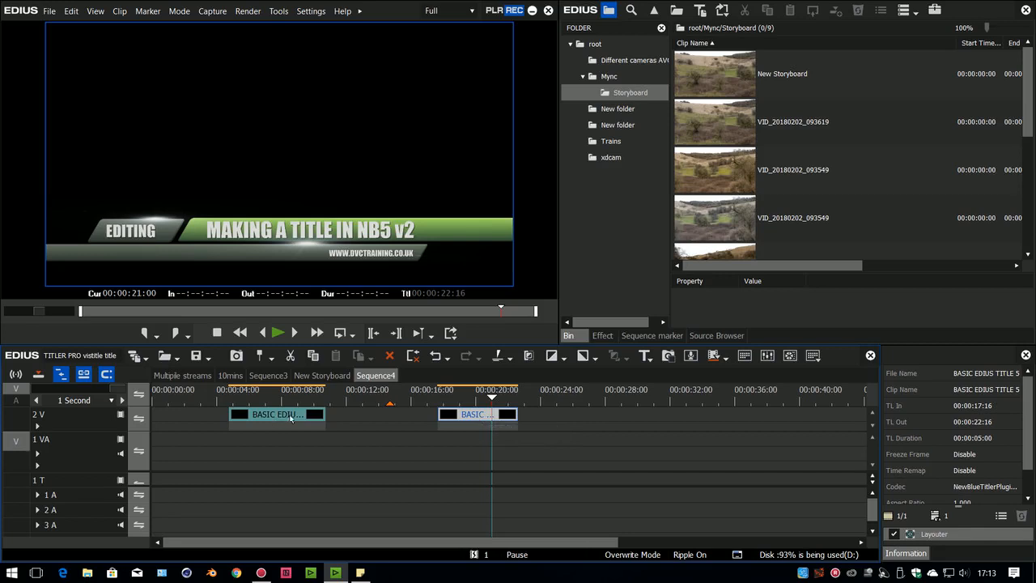
{"action": "right_click", "coordinate": [481, 413]}
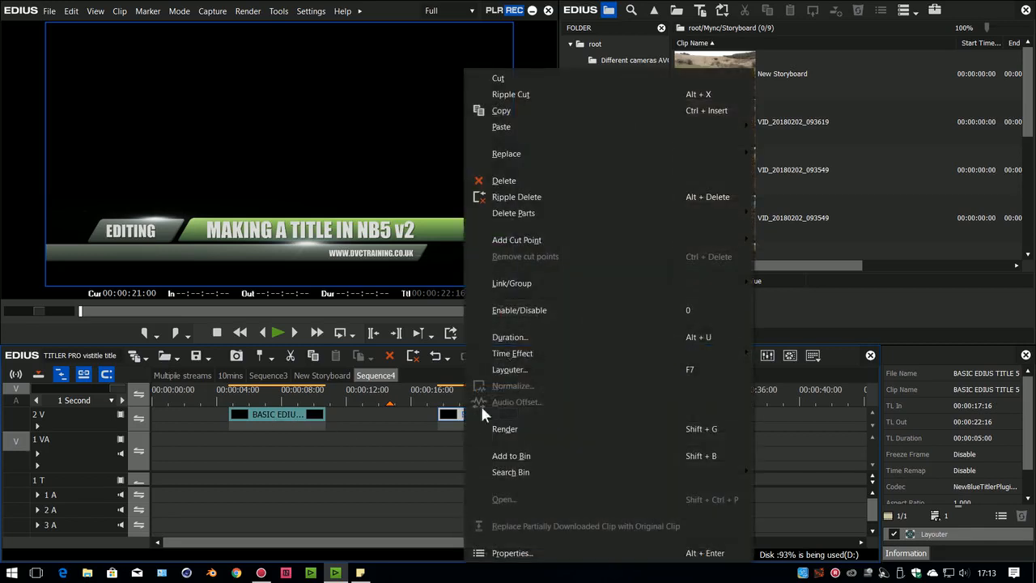
{"action": "left_click", "coordinate": [527, 340]}
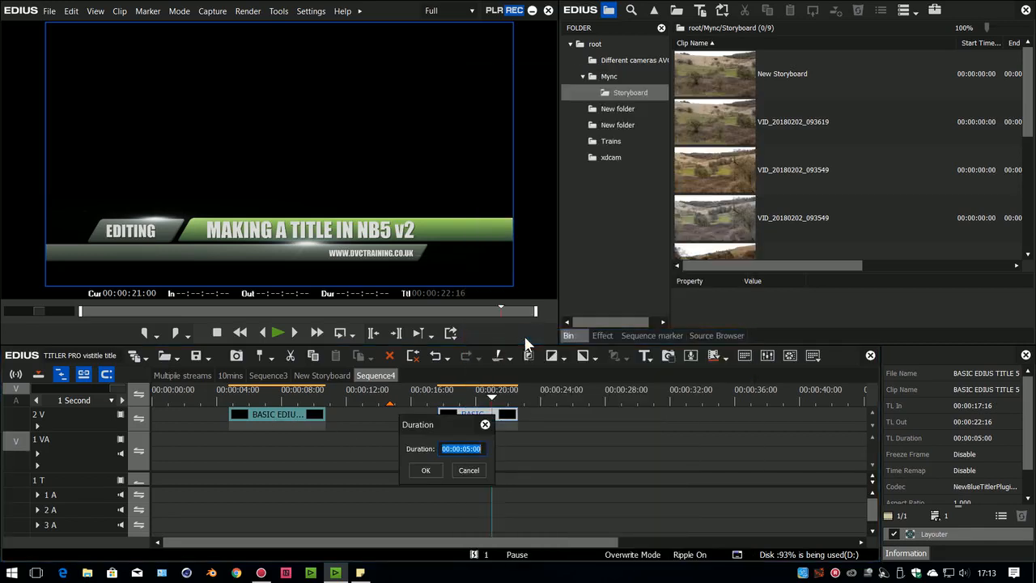
{"action": "type", "text": "6.00"}
{"action": "key", "text": "Return"}
{"action": "key", "text": "Return"}
Create a new NewBlue Titler Pro 5 clip on the 2 V track at 00:00:27:09.
{"action": "left_click", "coordinate": [453, 400]}
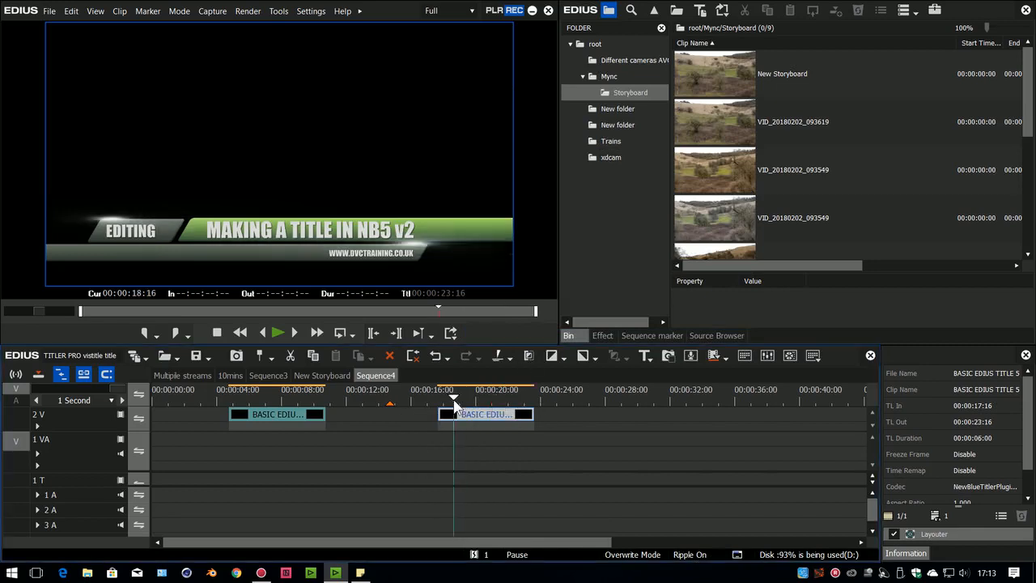
{"action": "left_click_drag", "start_coordinate": [453, 404], "coordinate": [594, 429]}
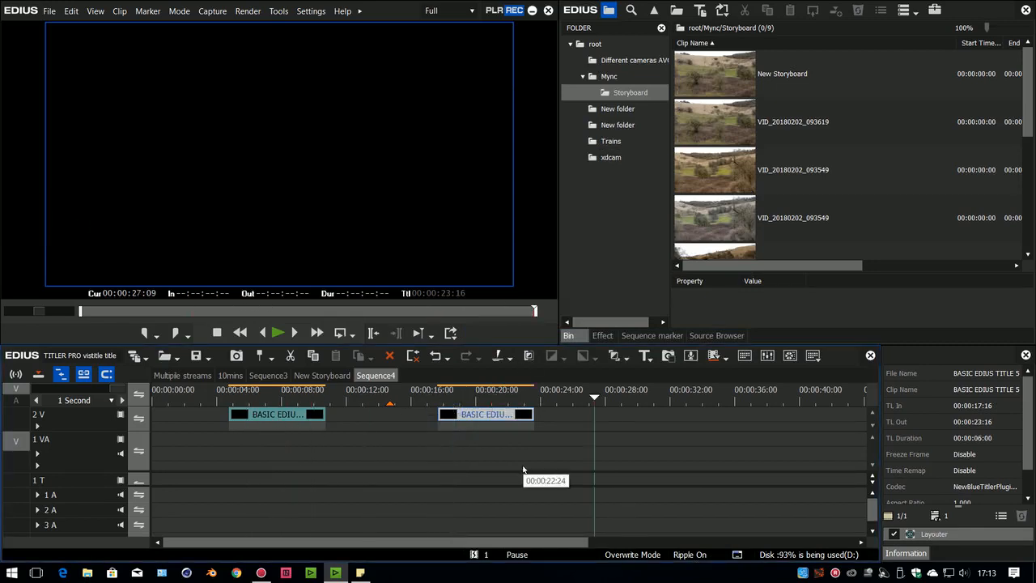
{"action": "right_click", "coordinate": [601, 411]}
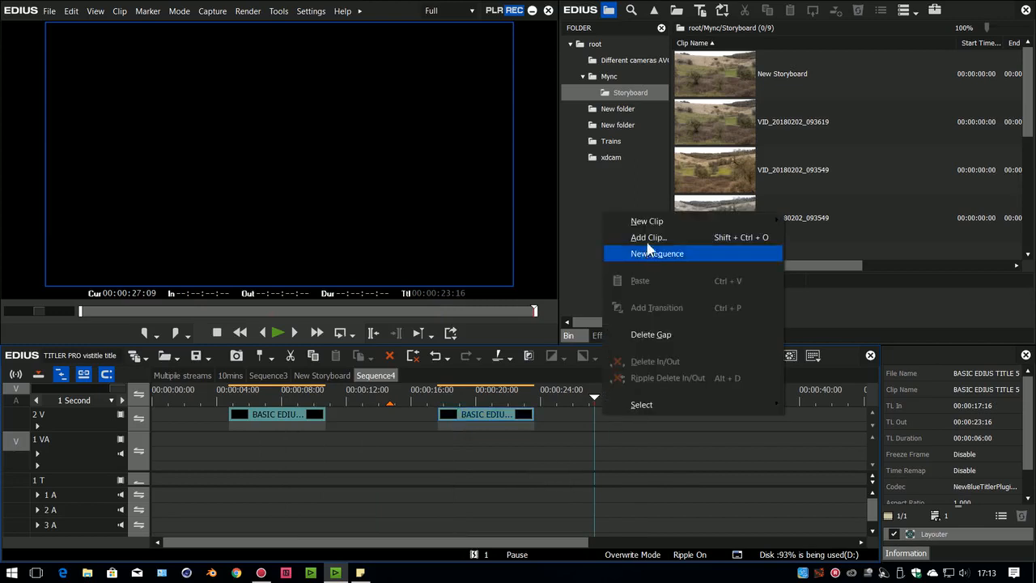
{"action": "mouse_move", "coordinate": [648, 221]}
{"action": "left_click", "coordinate": [800, 268]}
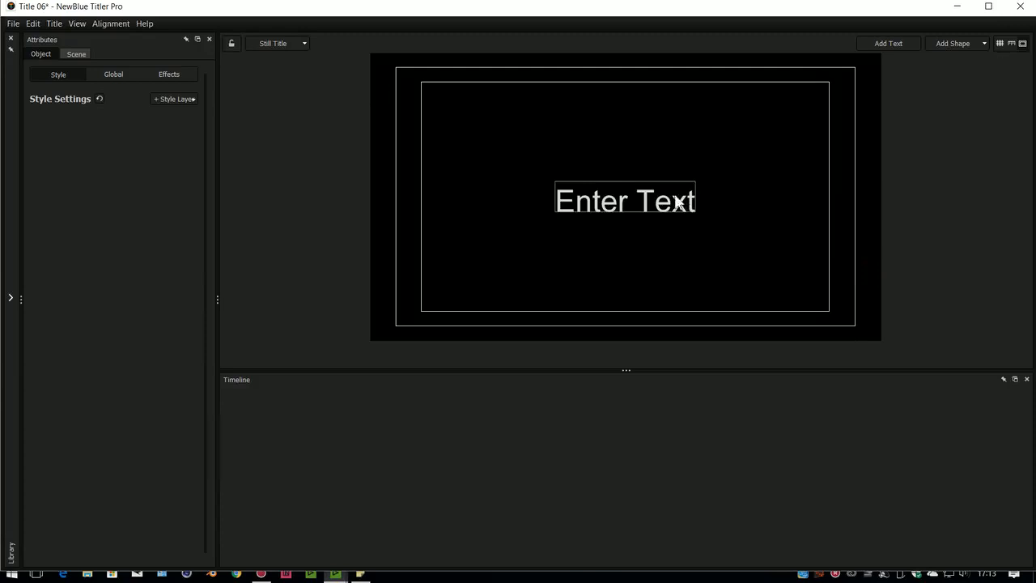
Open BASIC EDIUS TITLE 5.nbtitle from the stills folder in the new title, discarding the blank one.
{"action": "left_click", "coordinate": [12, 24]}
{"action": "left_click", "coordinate": [18, 53]}
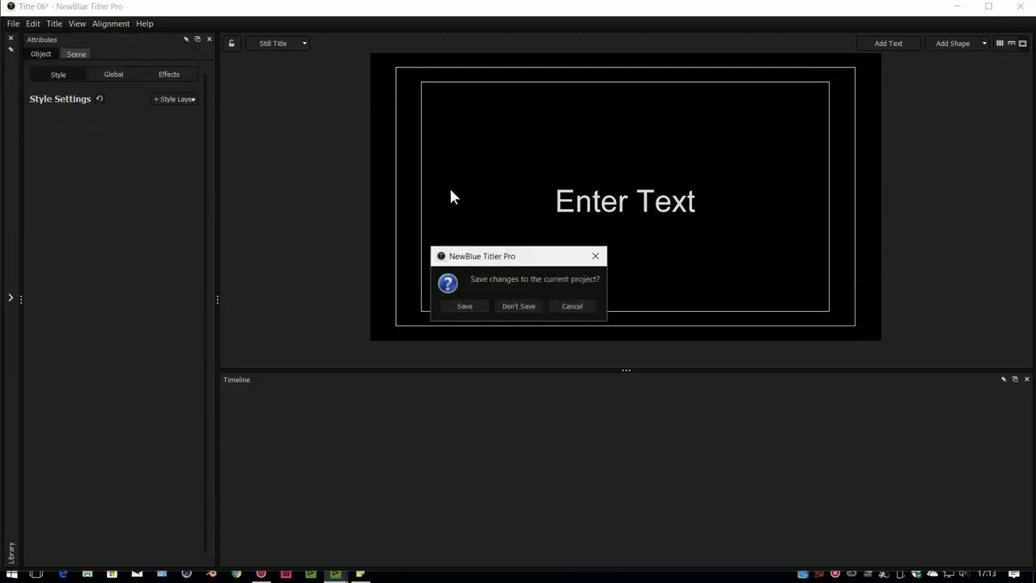
{"action": "left_click", "coordinate": [521, 307]}
{"action": "left_click", "coordinate": [315, 129]}
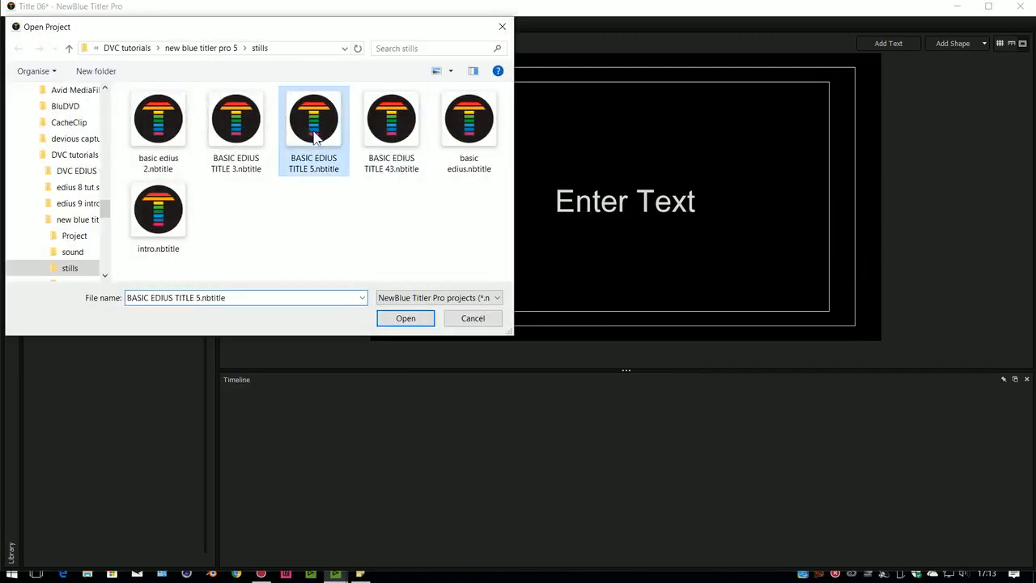
{"action": "left_click", "coordinate": [405, 317]}
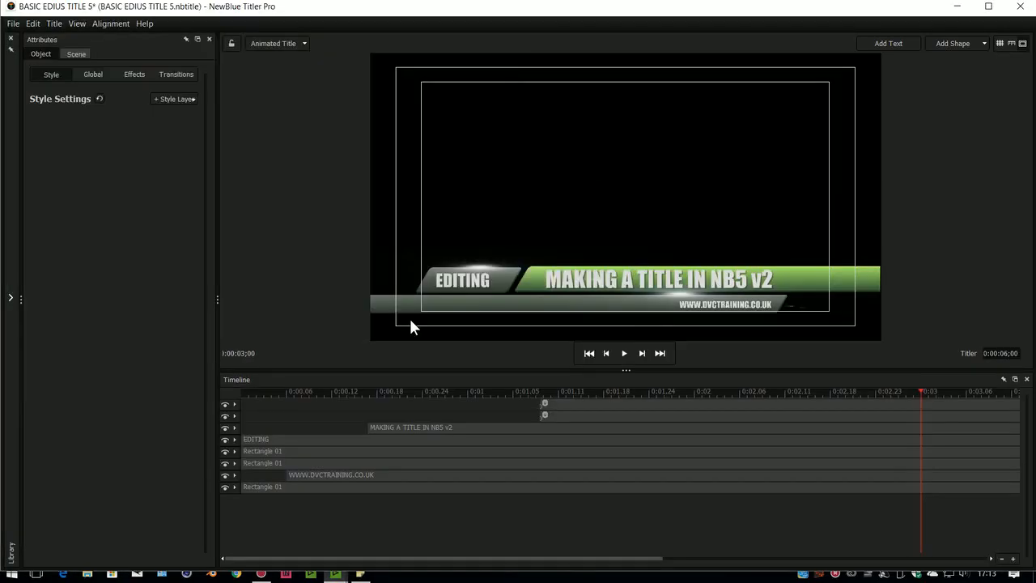
Change the main text to MAKING A TITLE IN NB5 v3 and close the titler, saving the project changes.
{"action": "left_click", "coordinate": [711, 280]}
{"action": "left_click", "coordinate": [769, 265]}
{"action": "left_click", "coordinate": [600, 432]}
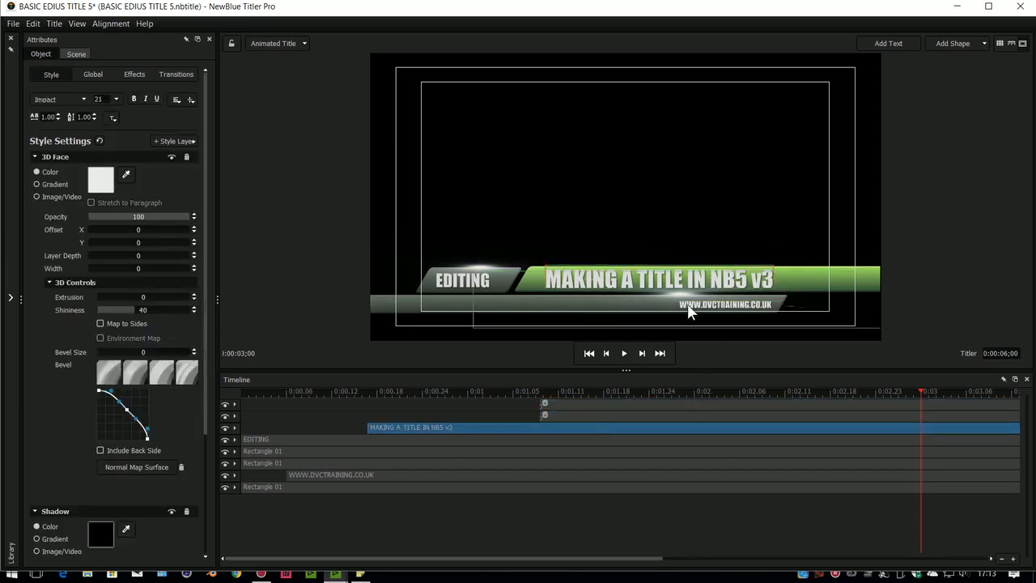
{"action": "left_click", "coordinate": [13, 24]}
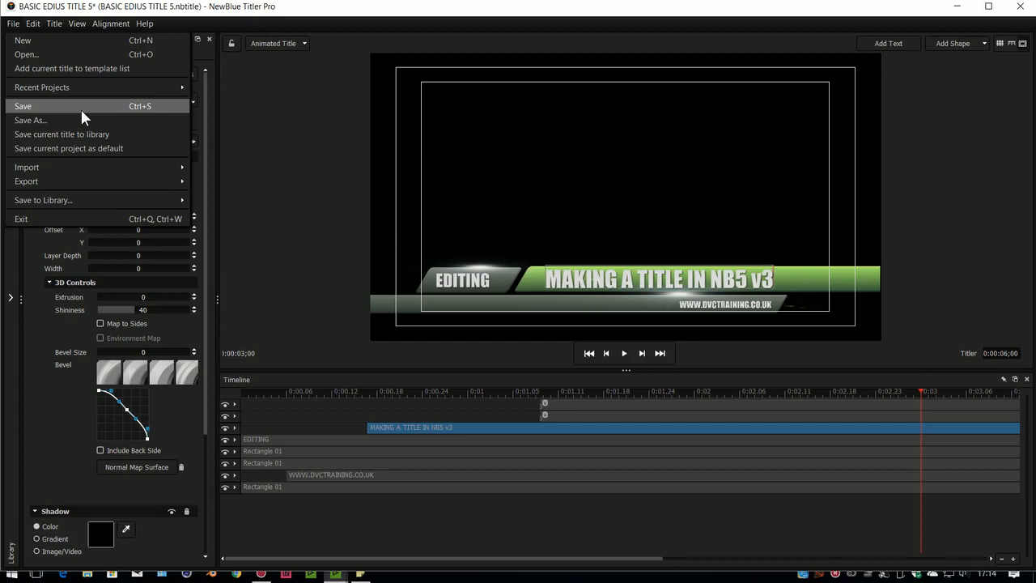
{"action": "left_click", "coordinate": [1022, 9]}
{"action": "left_click", "coordinate": [1022, 9]}
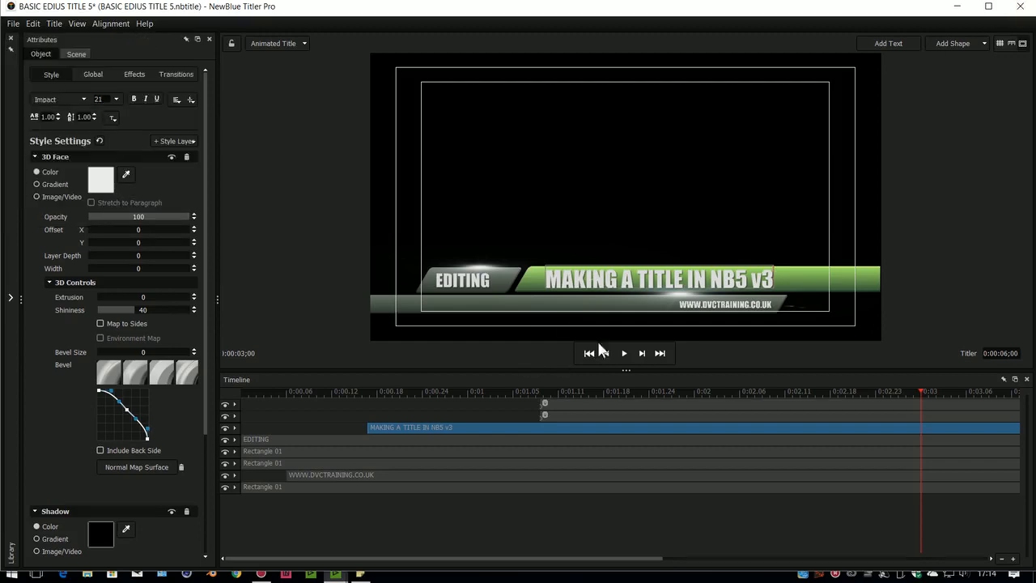
{"action": "left_click", "coordinate": [470, 308]}
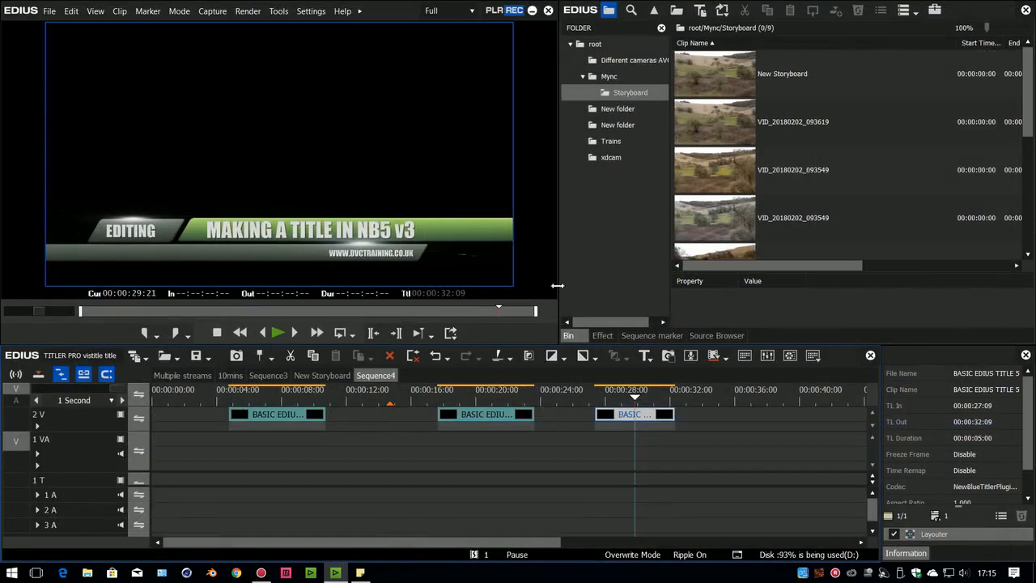
Set the third title clip's duration on the 2 V track to 00:00:06:00.
{"action": "right_click", "coordinate": [648, 414]}
{"action": "left_click", "coordinate": [693, 335]}
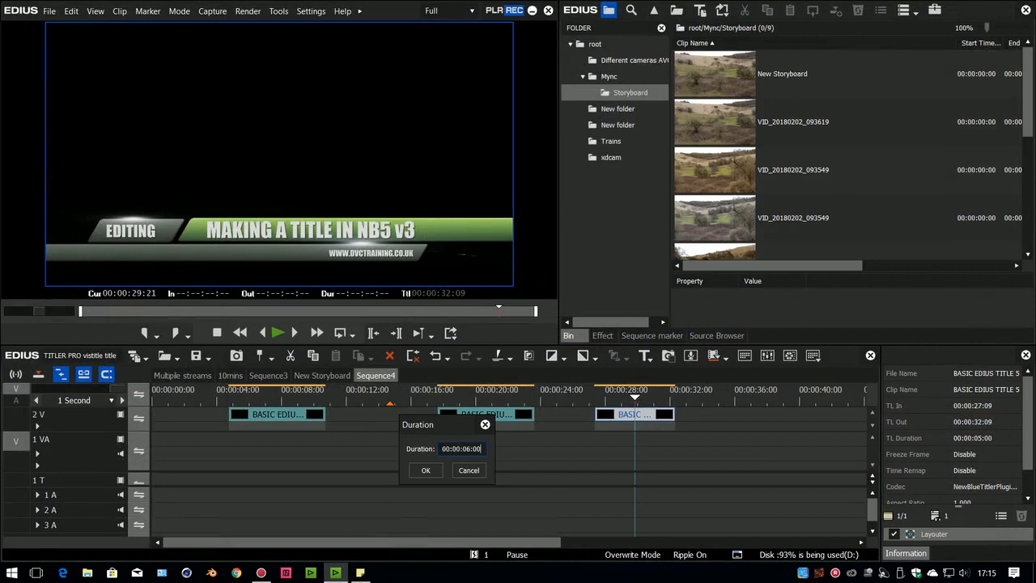
{"action": "left_click", "coordinate": [426, 468]}
Select the first title clip on the 2 V track and scrub it to 00:00:06:15 to check its text.
{"action": "left_click_drag", "start_coordinate": [599, 404], "coordinate": [267, 413]}
{"action": "left_click", "coordinate": [282, 412]}
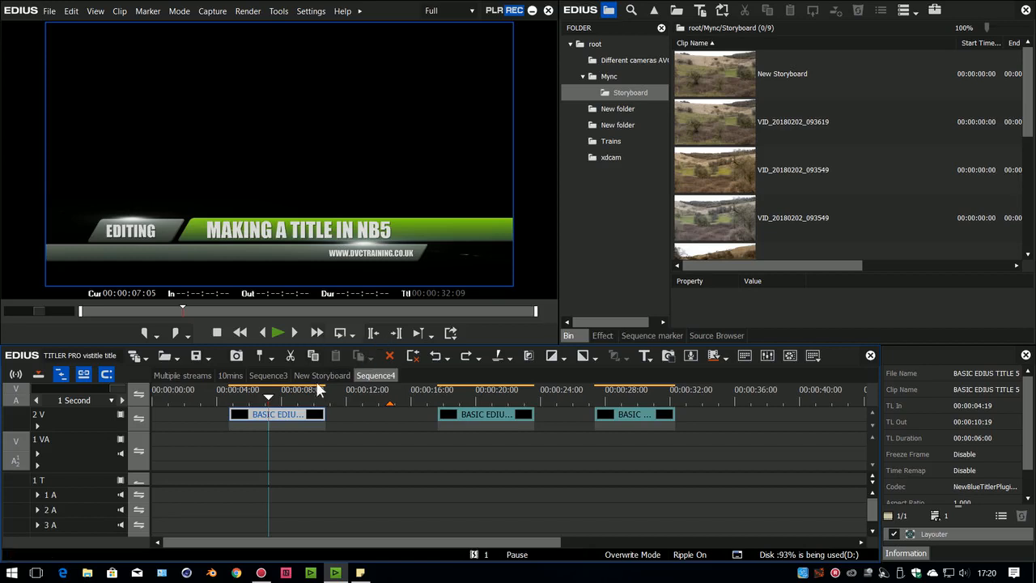
{"action": "mouse_move", "coordinate": [269, 398]}
{"action": "left_mouse_down"}
{"action": "mouse_move", "coordinate": [250, 401]}
{"action": "mouse_move", "coordinate": [260, 397]}
{"action": "left_mouse_up"}
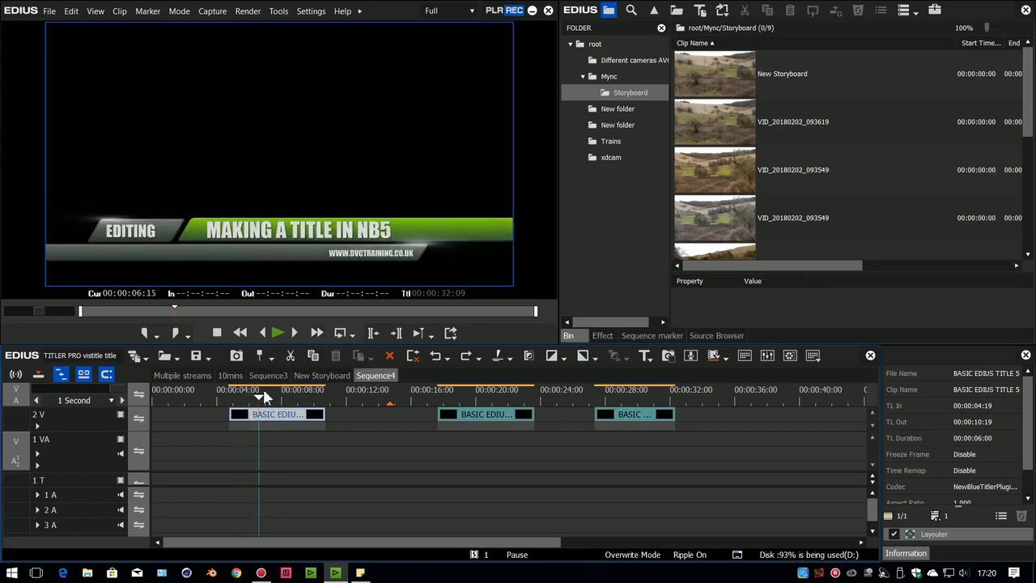